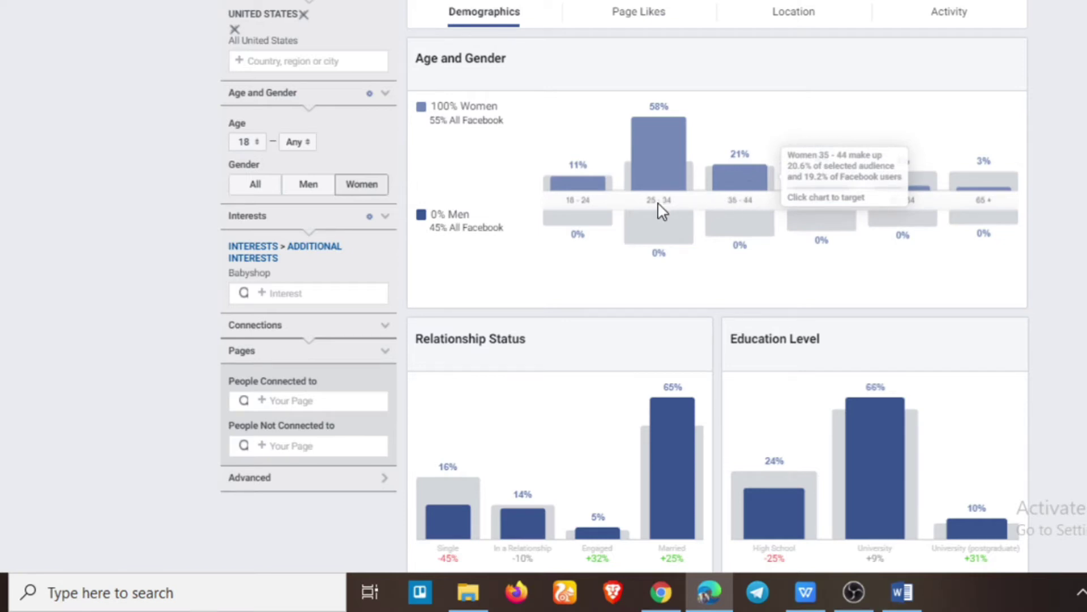
- Set the audience's age range to 25–44
left_click(248, 143)
scroll(248, 250, "down", 1)
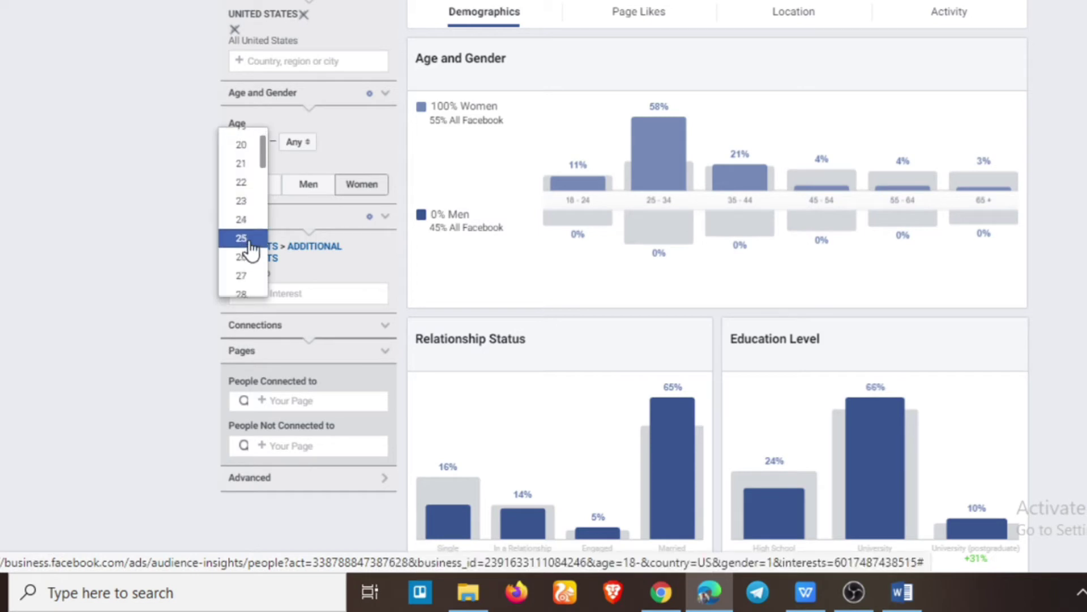
left_click(245, 242)
left_click(296, 142)
scroll(296, 250, "down", 3)
scroll(296, 251, "down", 4)
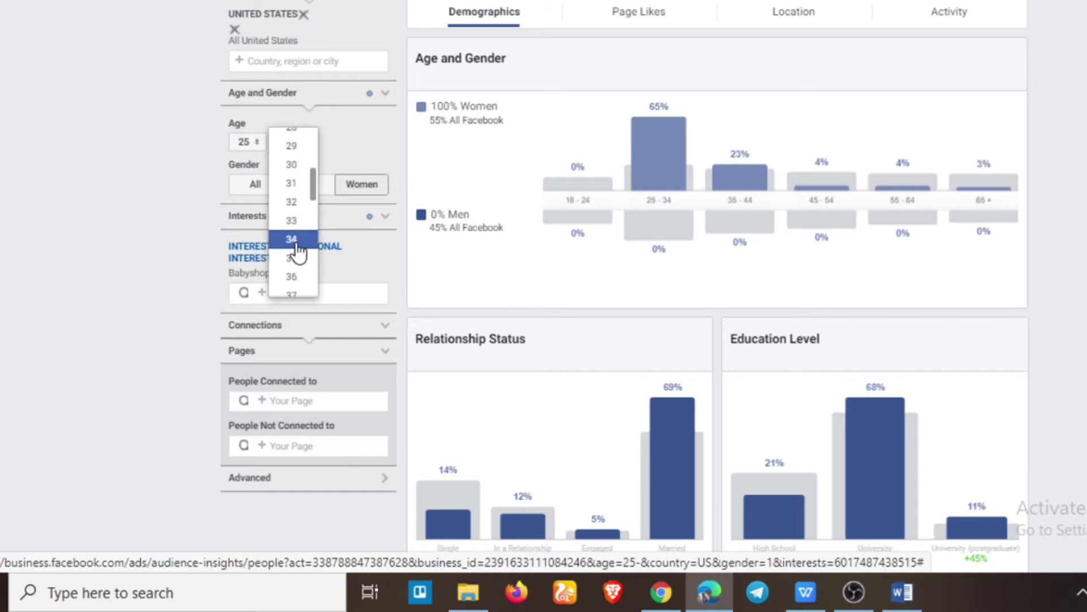
scroll(296, 252, "down", 2)
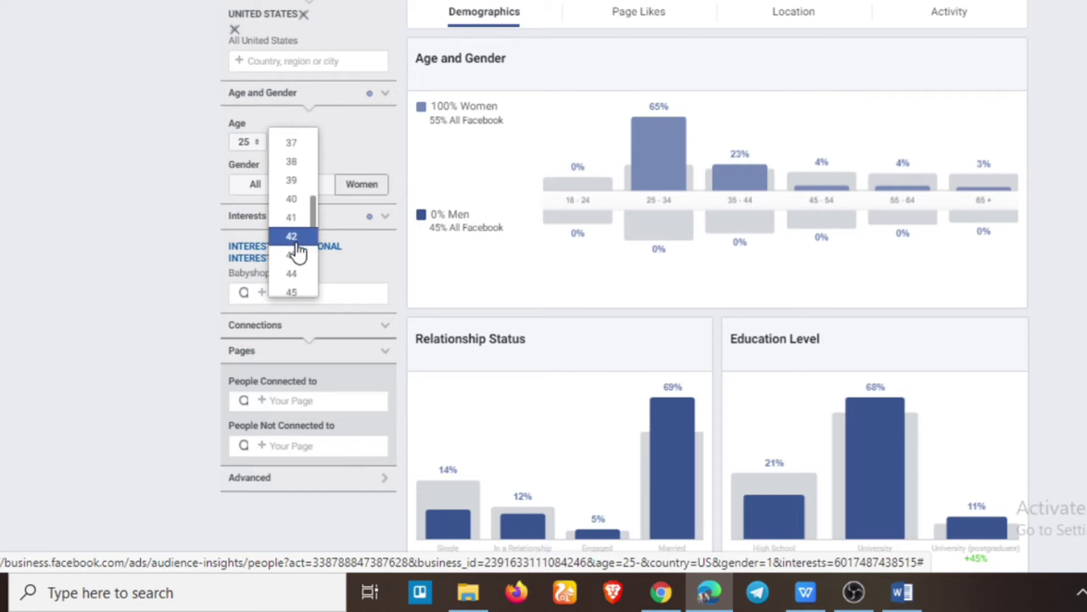
left_click(295, 276)
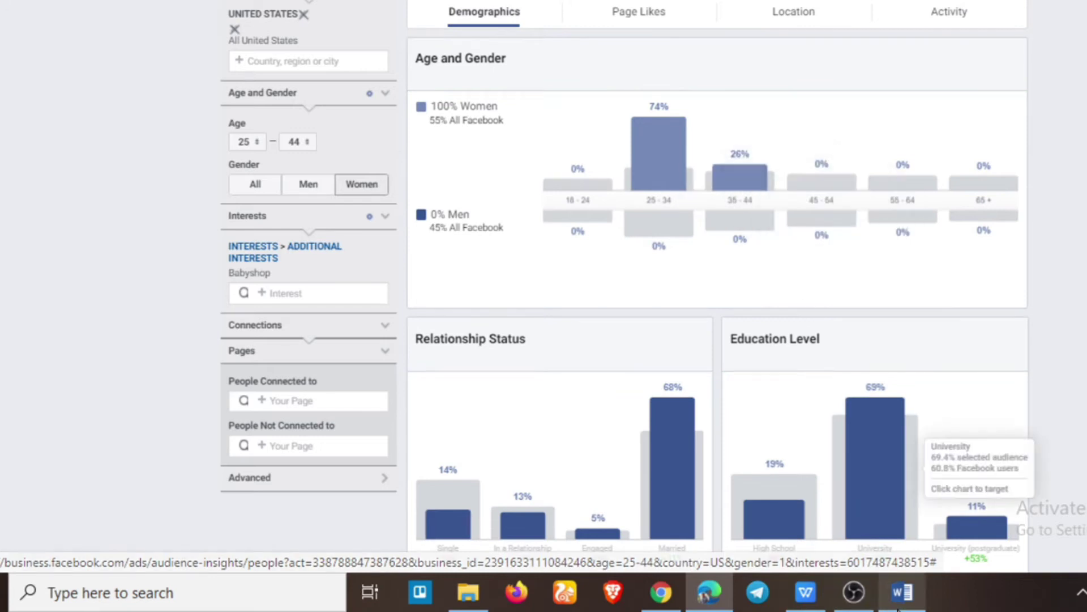
- Switch to the Word document and add the lines "Gender: Females" and "Age: 25-44" below the business name
left_click(901, 592)
type("Ge")
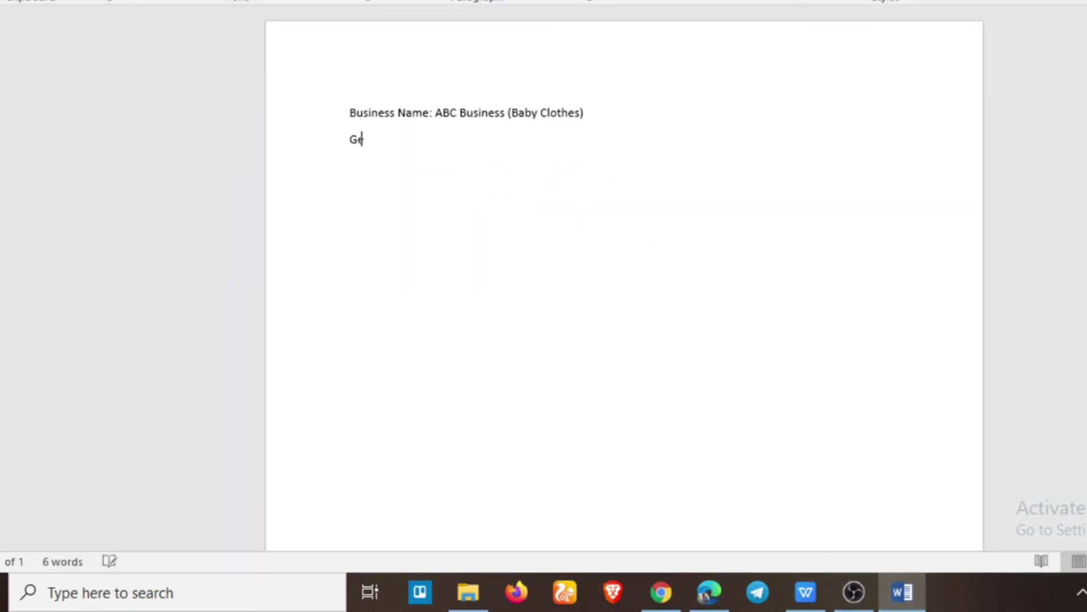
type("nder: Females A")
type("ge")
type(": 25-44")
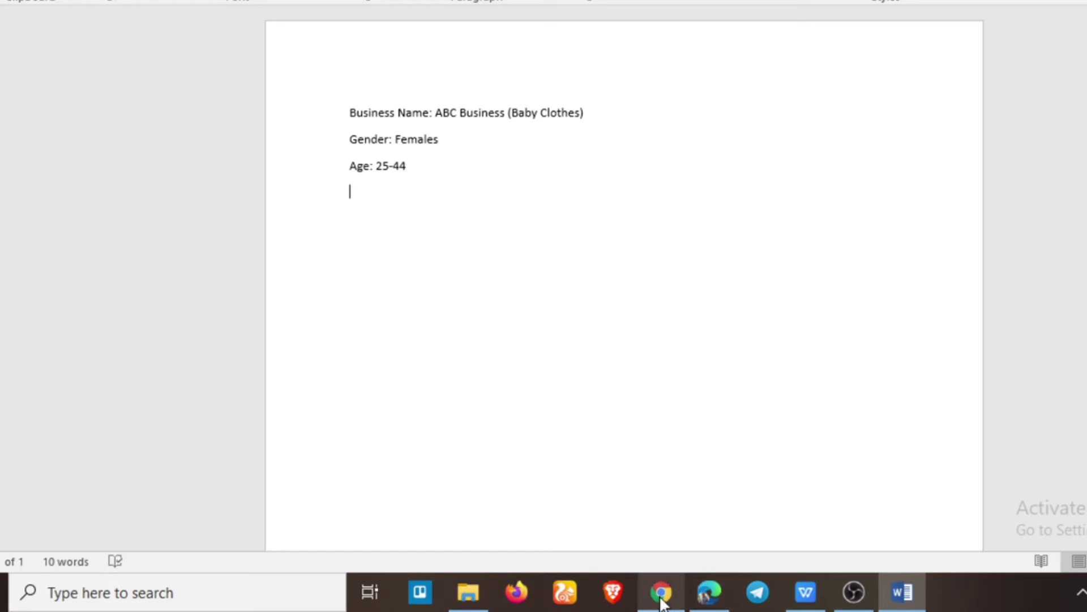
- Return to Audience Insights and open the Freshly Picked, Ooh La Llama and PinkBlush Maternity pages from the audience's page likes in new tabs
left_click(708, 593)
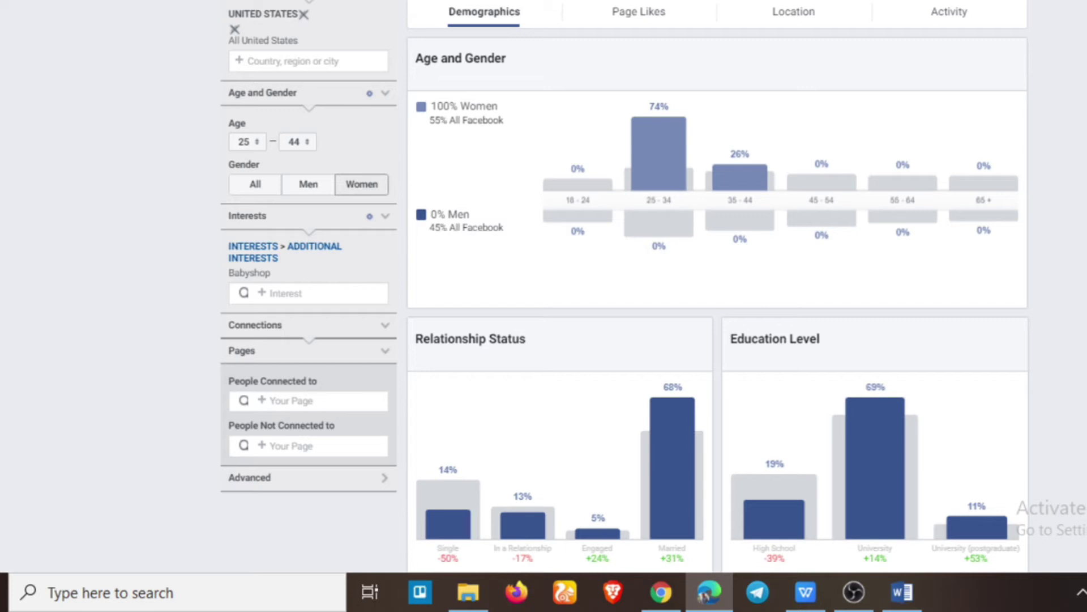
left_click(682, 25)
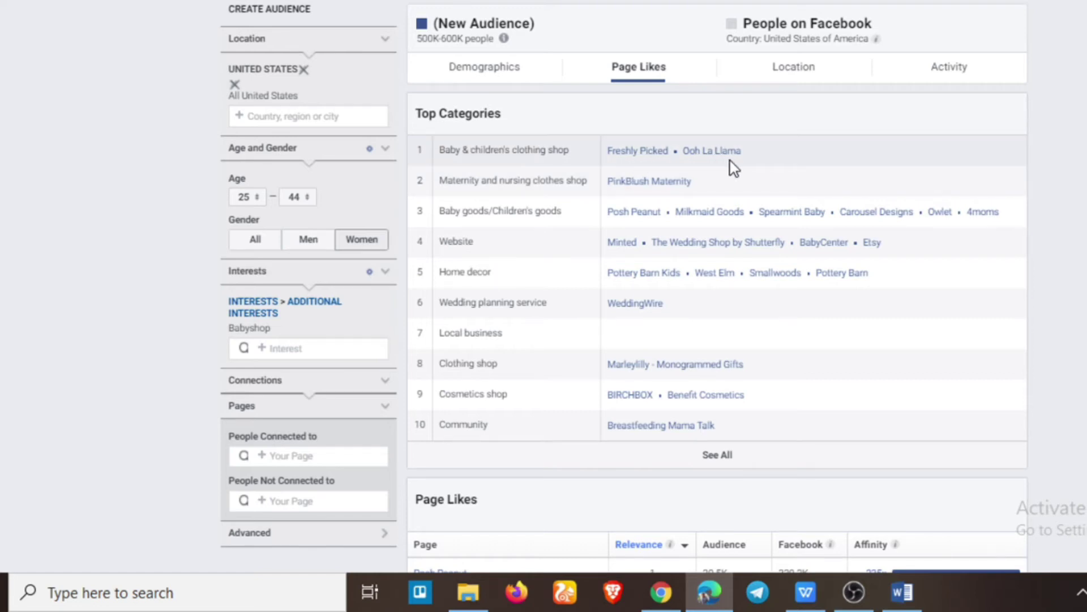
right_click(636, 154)
left_click(682, 169)
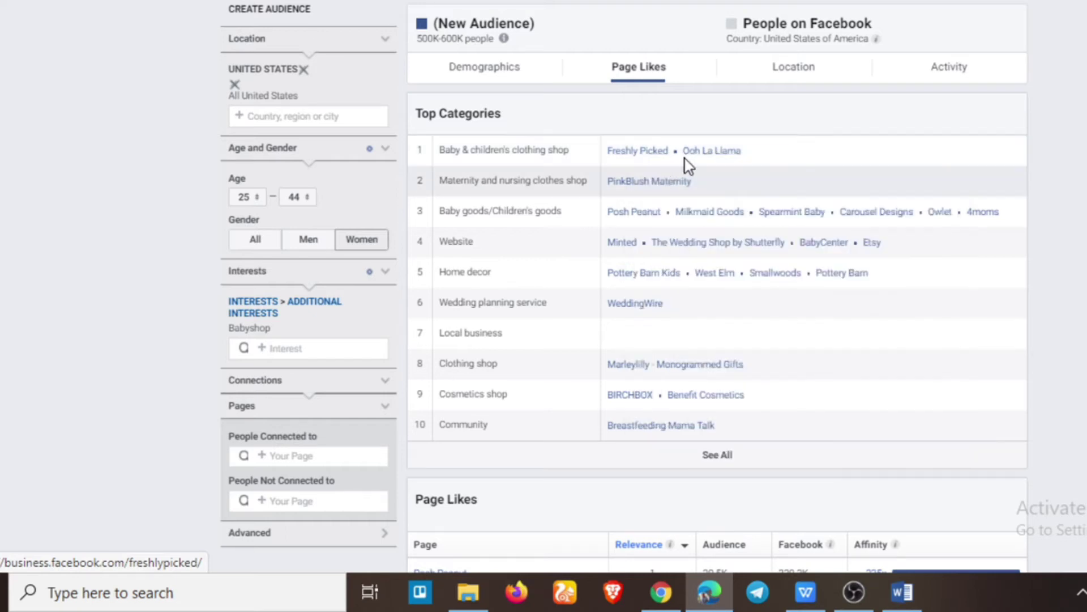
right_click(728, 159)
left_click(736, 174)
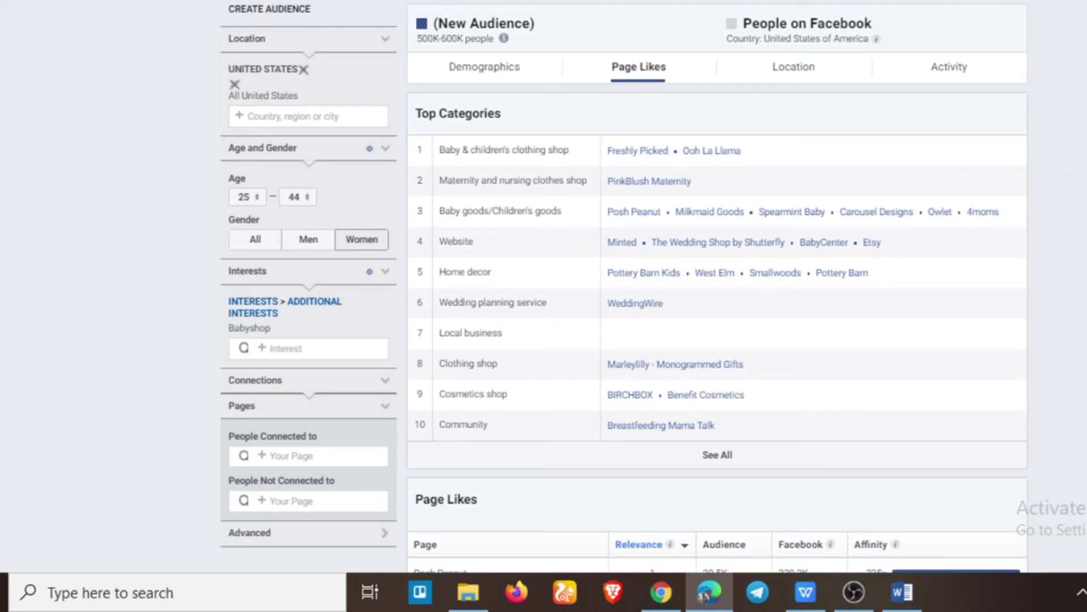
scroll(1067, 192, "down", 1)
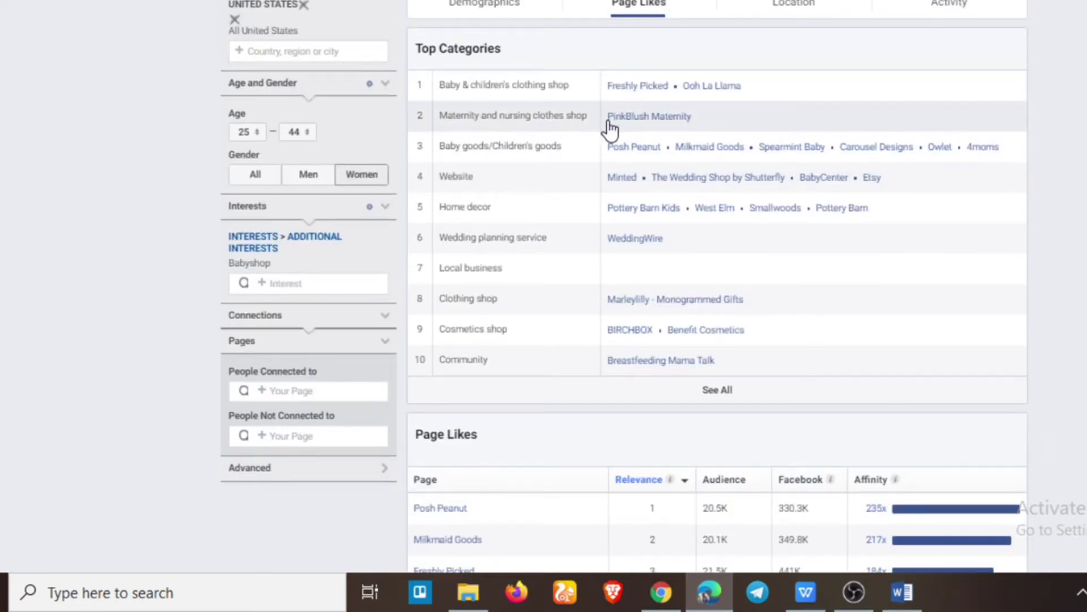
right_click(644, 117)
left_click(669, 135)
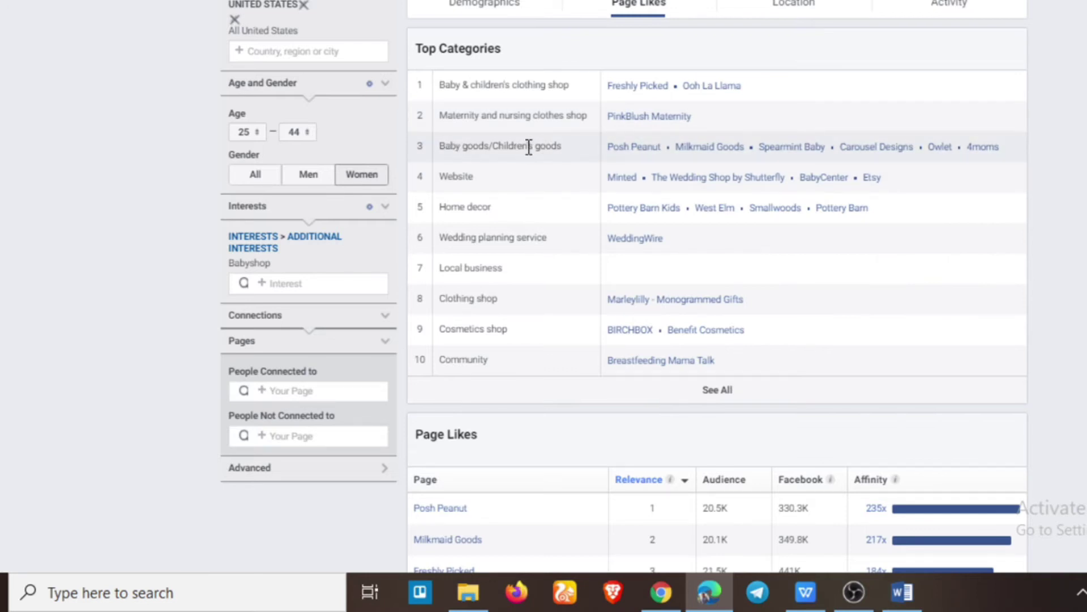
- Open the baby goods pages Posh Peanut, Milkmaid Goods, Spearmint Baby, Carousel Designs, Owlet and 4moms in new tabs
right_click(643, 148)
left_click(669, 167)
right_click(696, 149)
left_click(736, 167)
right_click(795, 148)
left_click(847, 170)
right_click(876, 150)
left_click(913, 164)
right_click(943, 150)
left_click(964, 165)
right_click(986, 154)
left_click(1012, 162)
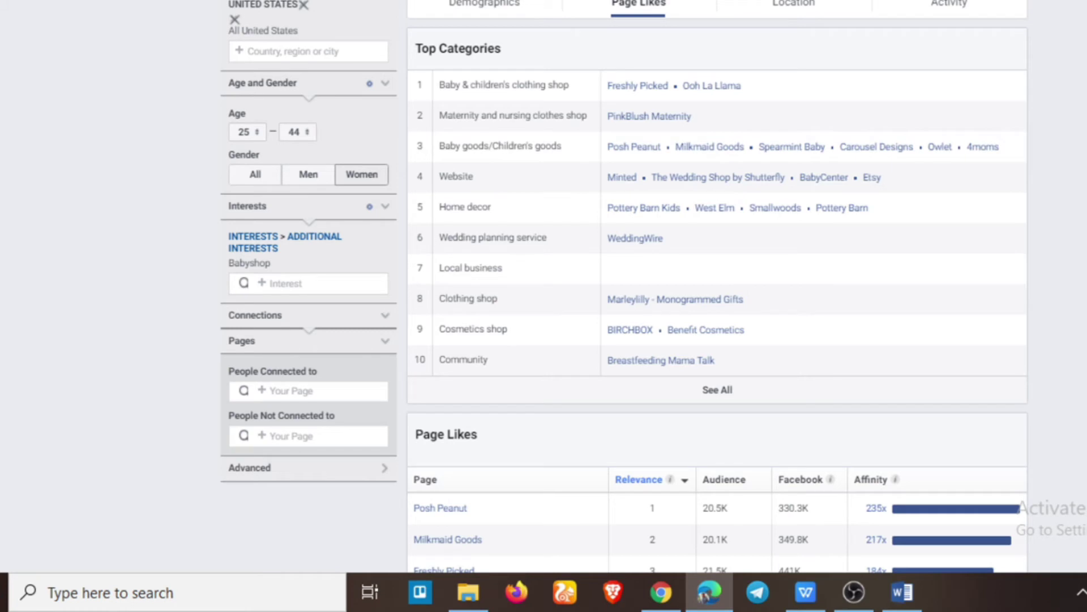
- Add "Freshly Picked" as a new line in the Word document and look through its Facebook page's photos and videos
key("ctrl+Tab")
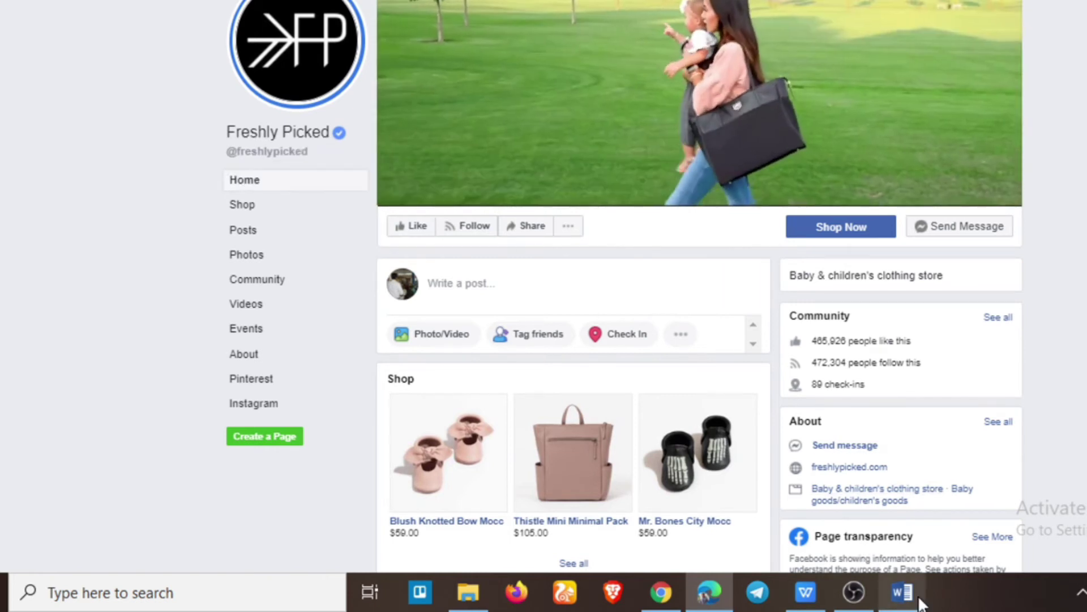
left_click(902, 592)
type("Freshly Picked")
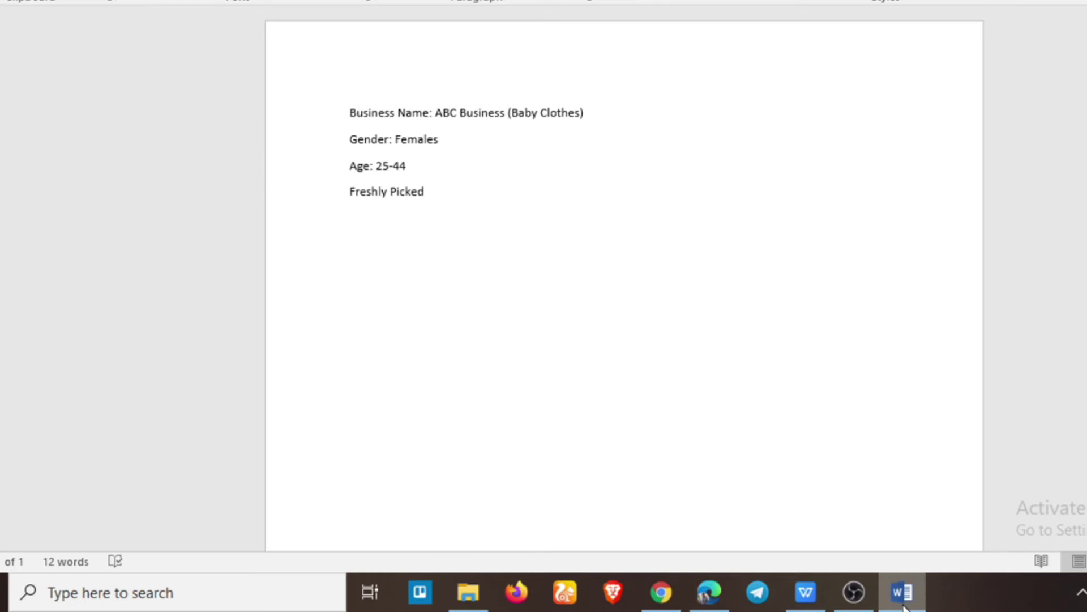
left_click(709, 593)
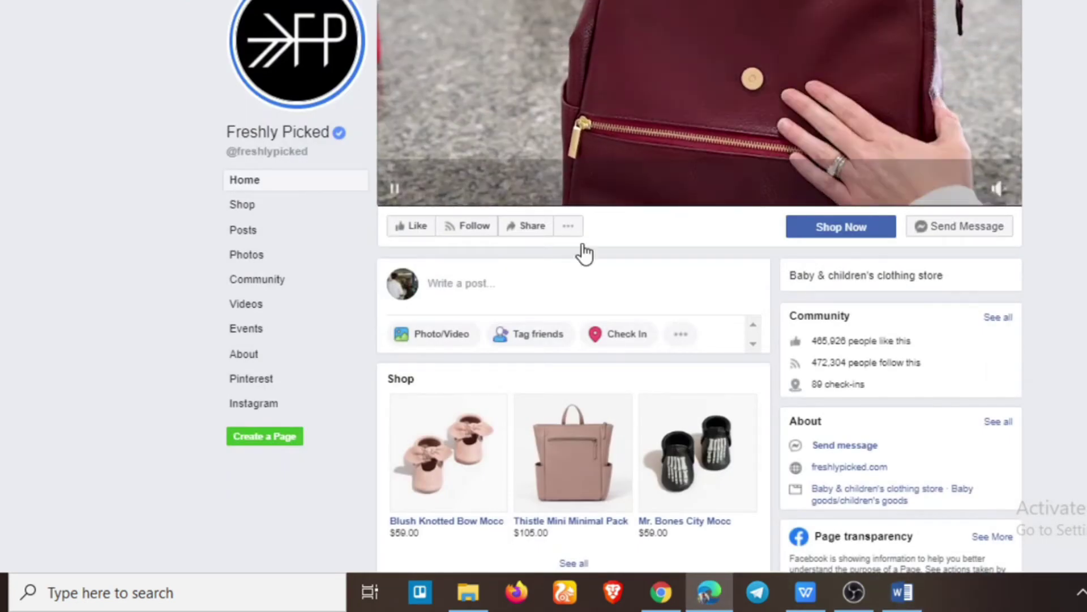
scroll(583, 253, "down", 10)
scroll(589, 286, "down", 12)
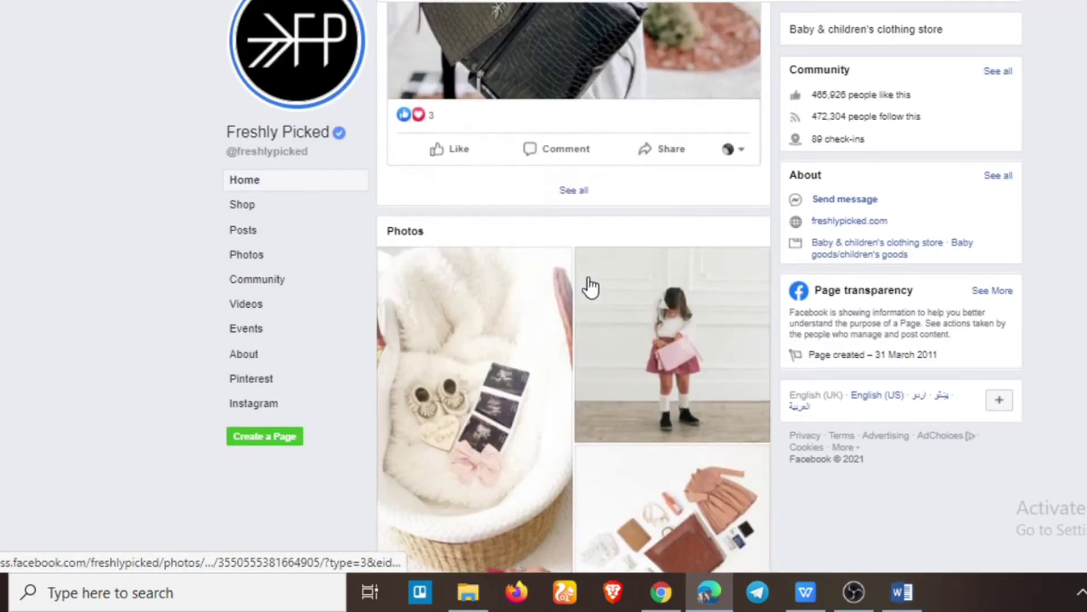
scroll(588, 286, "down", 1)
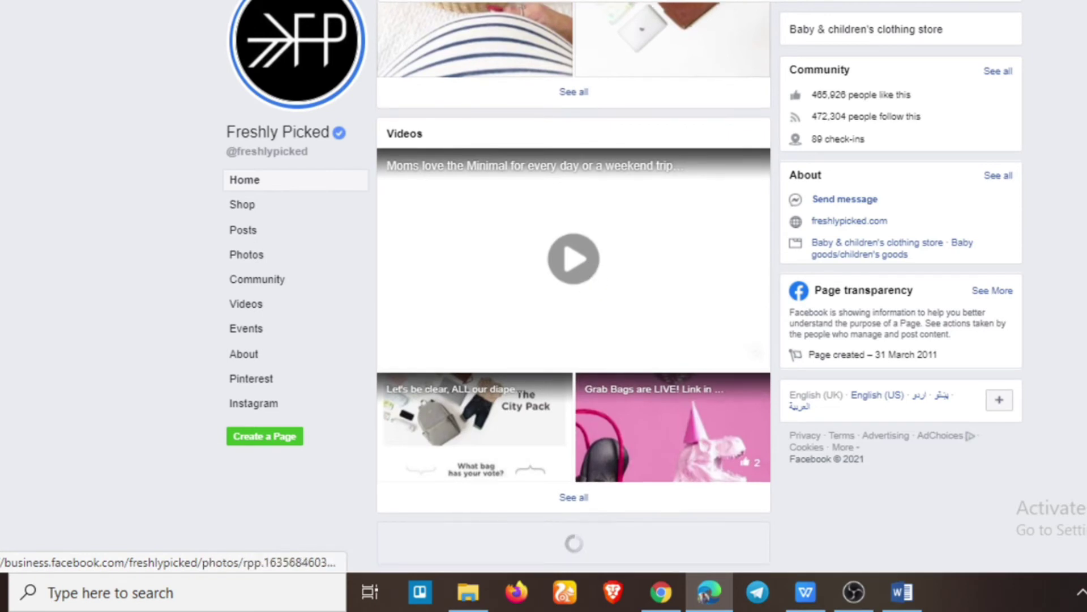
- Bring up the Ooh La Llama page and add "Ooh la Llama" as a new line in the Word document
key("alt+Left")
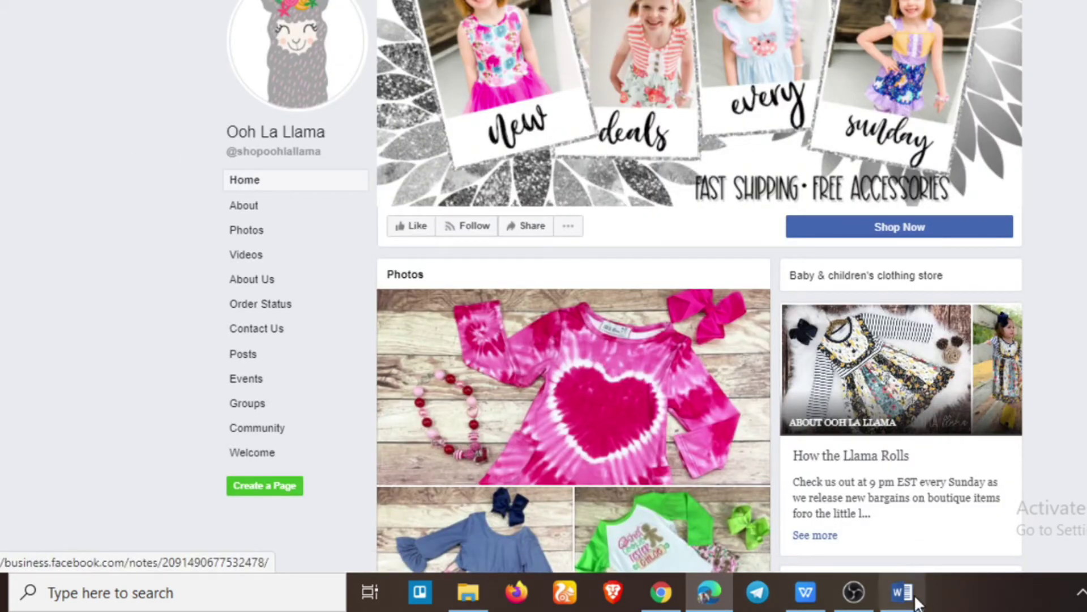
mouse_move(910, 602)
left_click(904, 450)
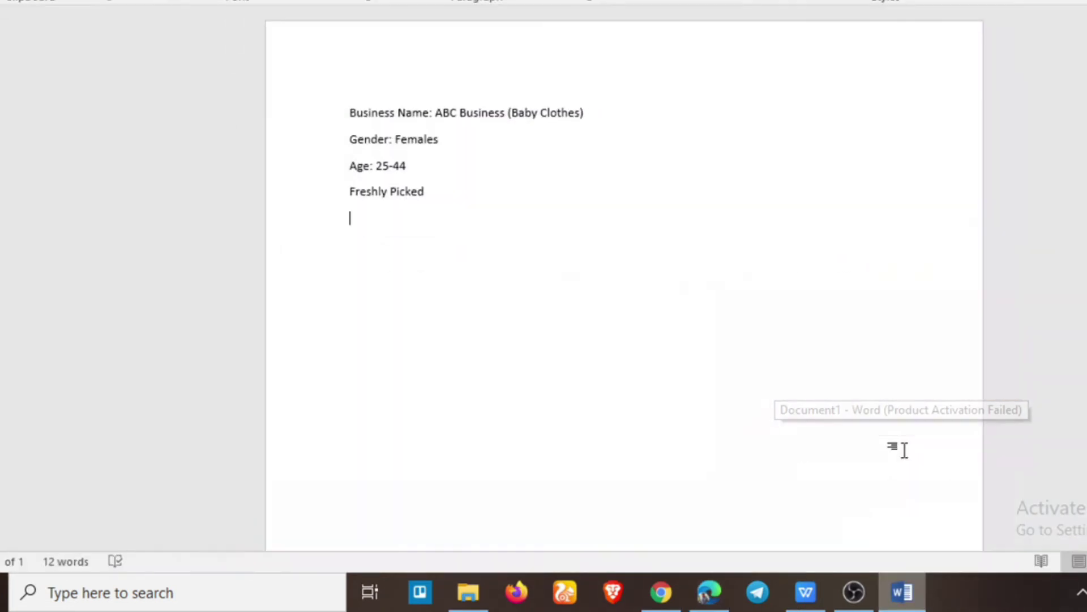
type("O")
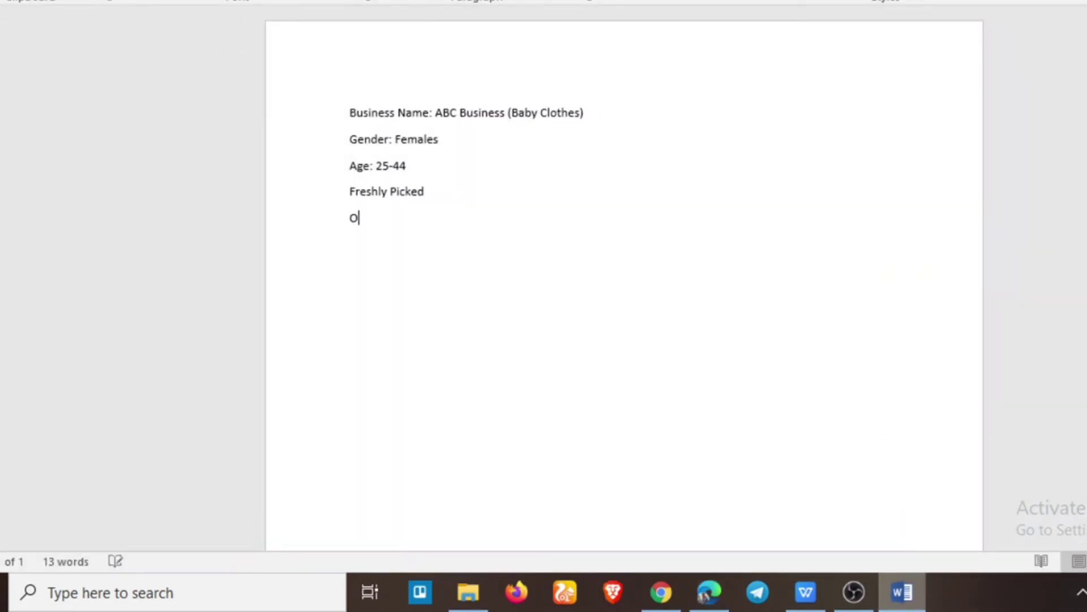
type("oh la L")
left_click(906, 606)
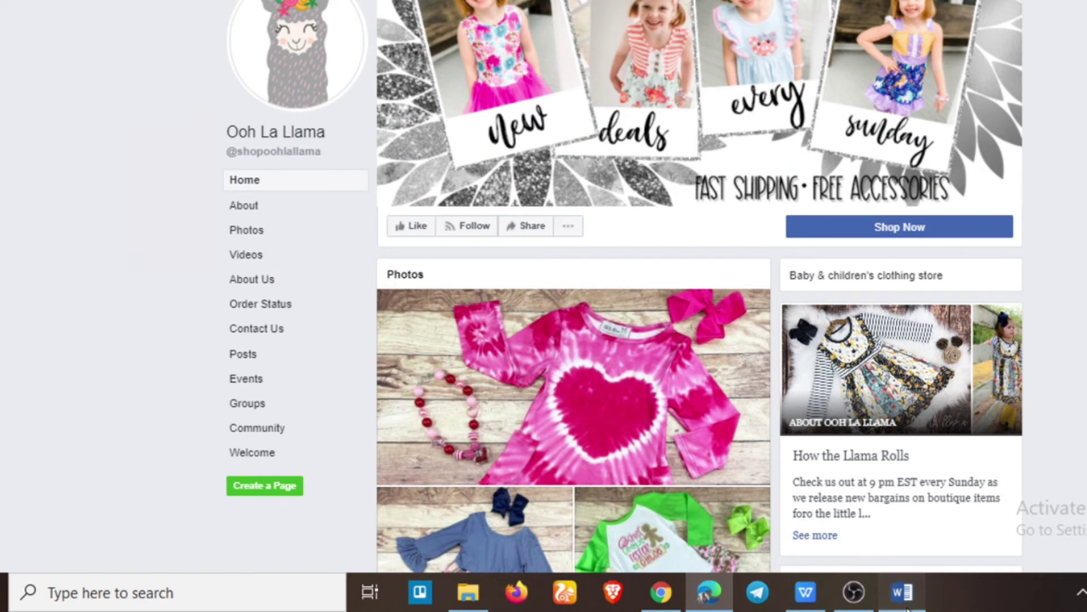
left_click(903, 593)
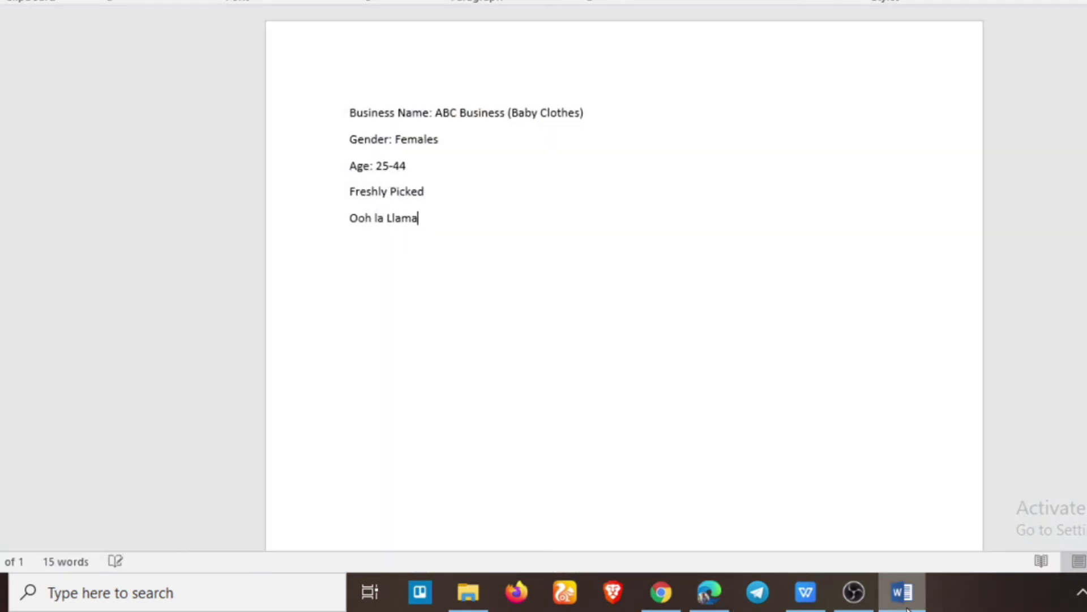
- Examine the PinkBlush Maternity Facebook page, including its photos, videos and posts
left_click(905, 605)
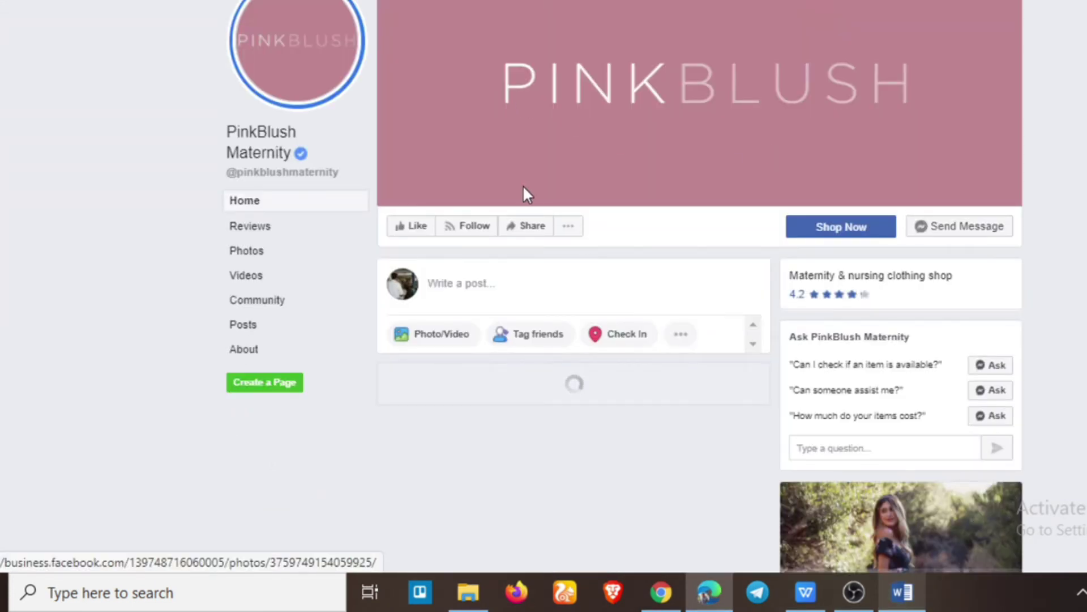
scroll(628, 232, "down", 2)
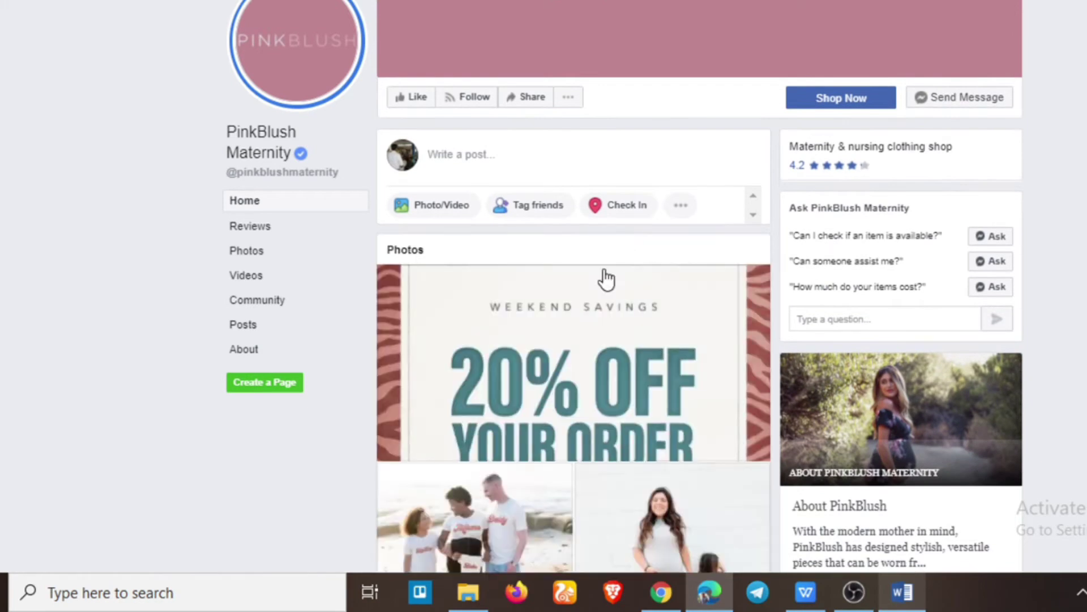
scroll(611, 295, "down", 3)
scroll(614, 306, "down", 7)
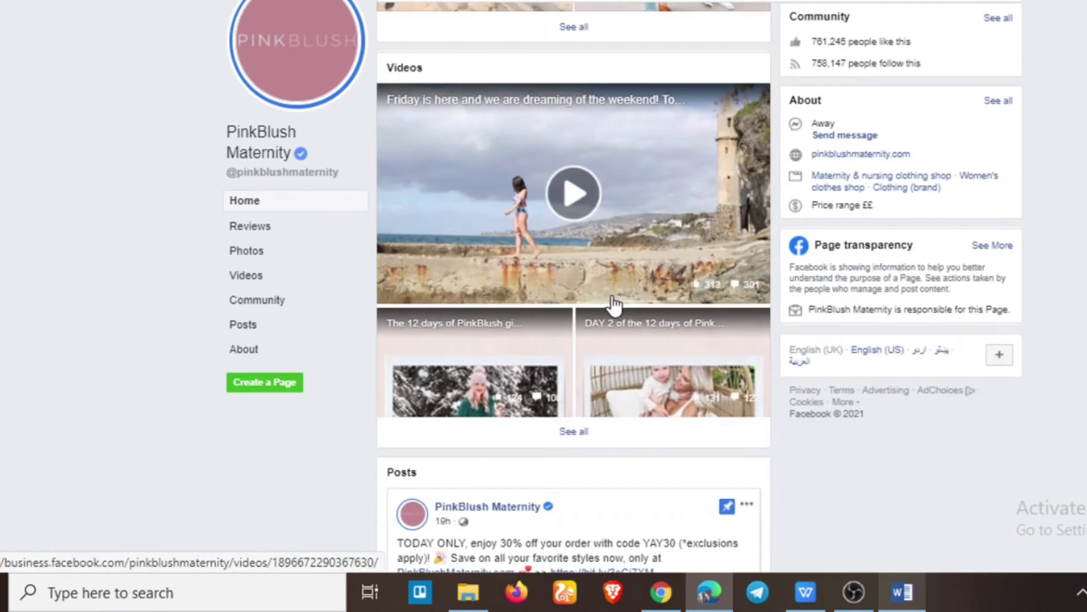
scroll(615, 306, "down", 17)
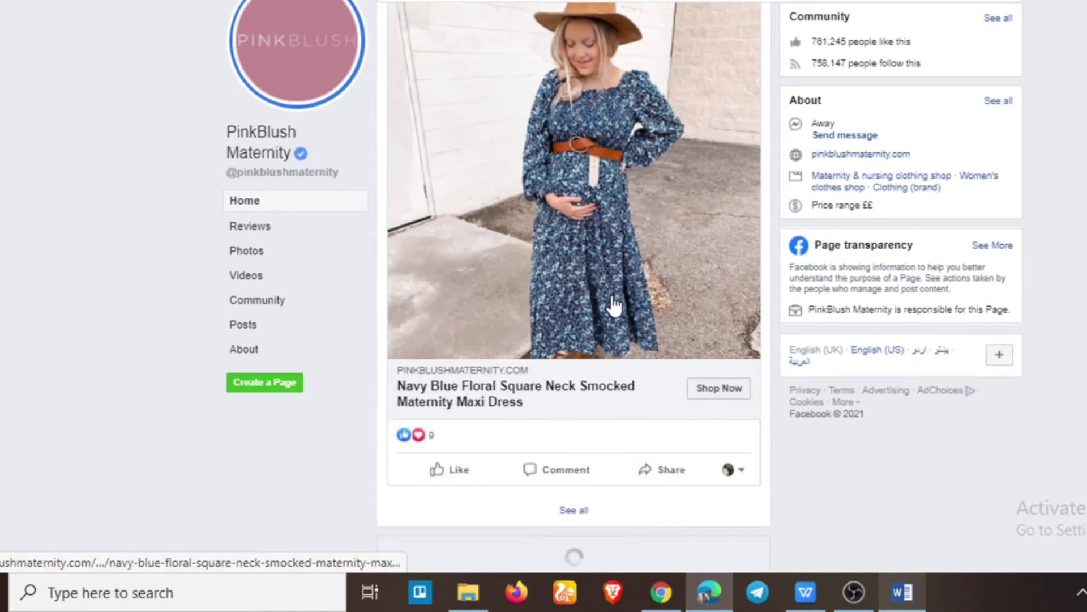
scroll(614, 305, "up", 20)
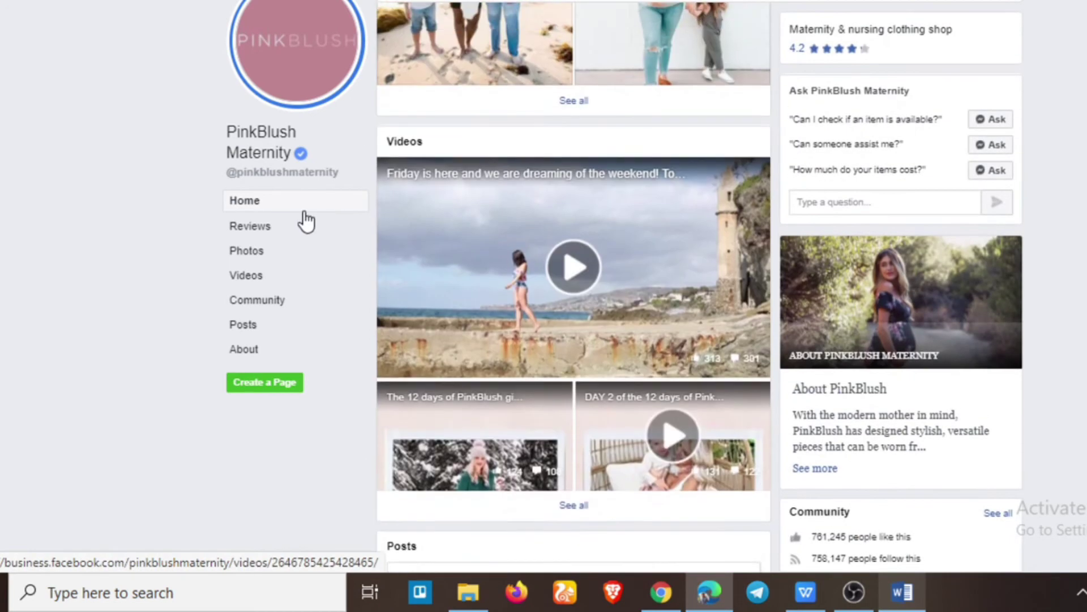
scroll(435, 236, "up", 11)
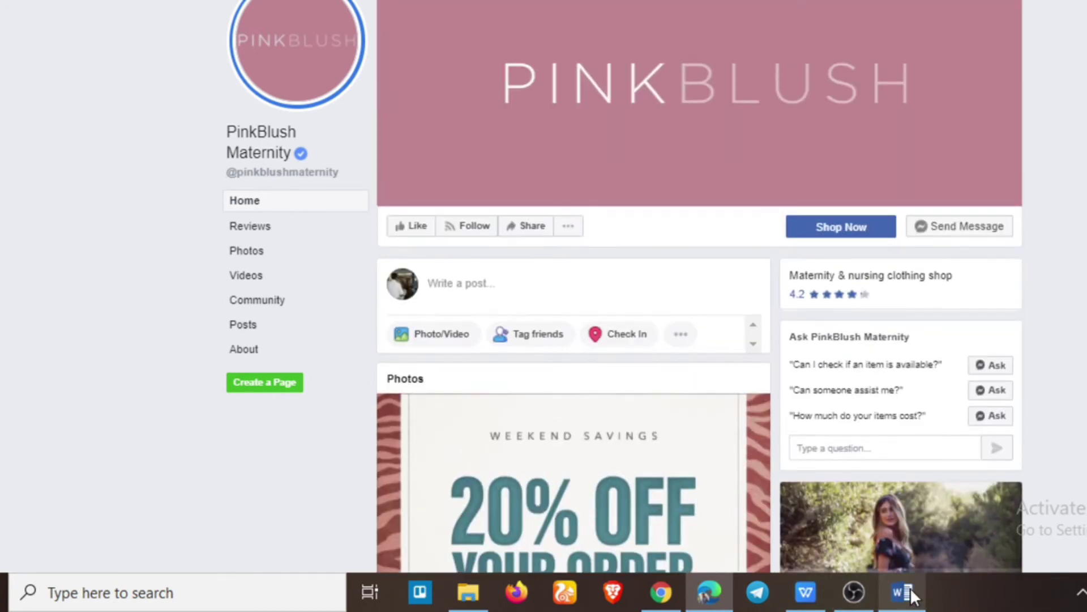
- Shrink the Word window, place it over the browser's upper corner and add the line "PinkBlush Maternity" to the document
left_click(902, 590)
key("super+Down")
left_click_drag(702, 199, 1085, 18)
scroll(990, 255, "down", 2)
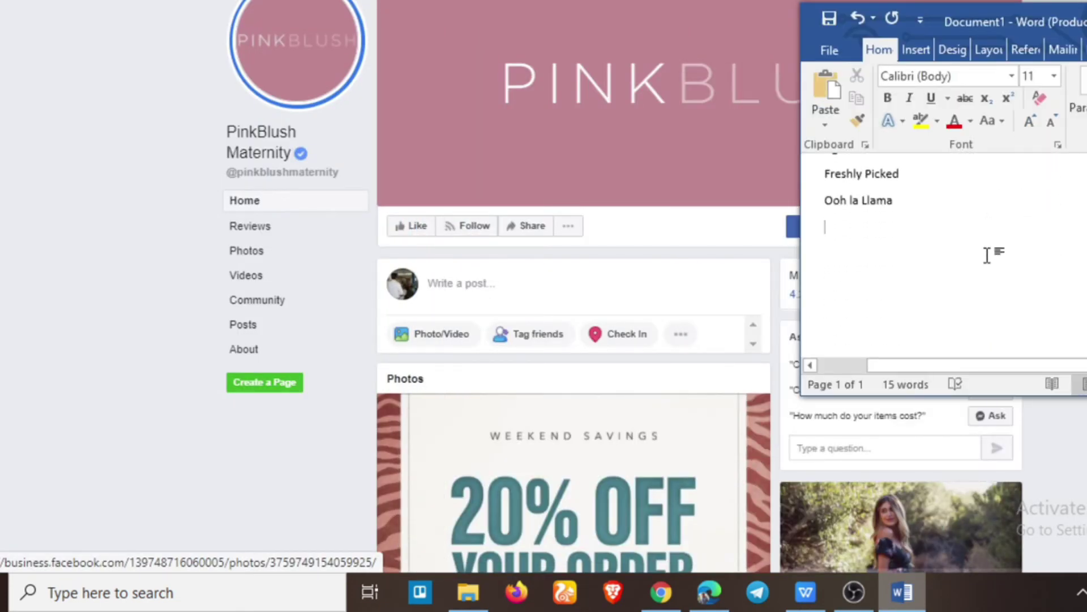
type("Pink")
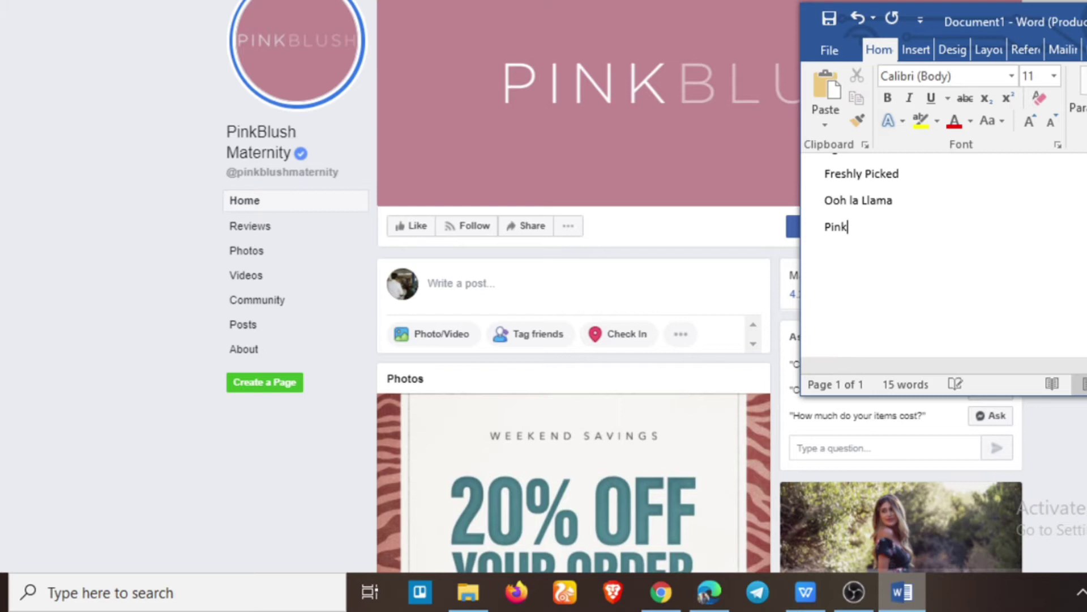
type("Blush Maternity")
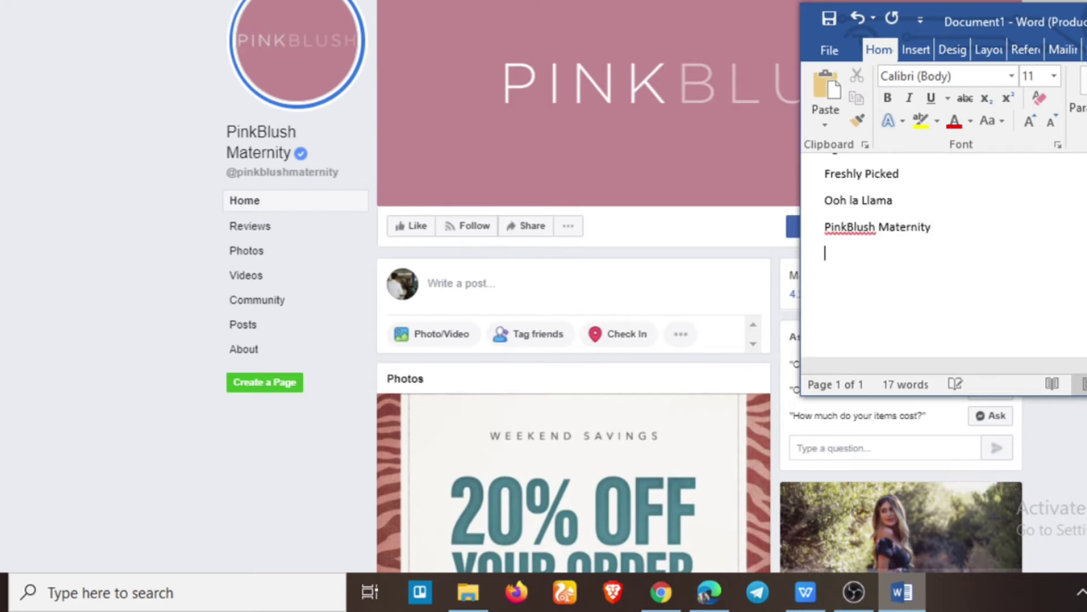
- Bring up the Posh Peanut page and add "Posh Peanut" as a new line in the Word document
left_click(650, 59)
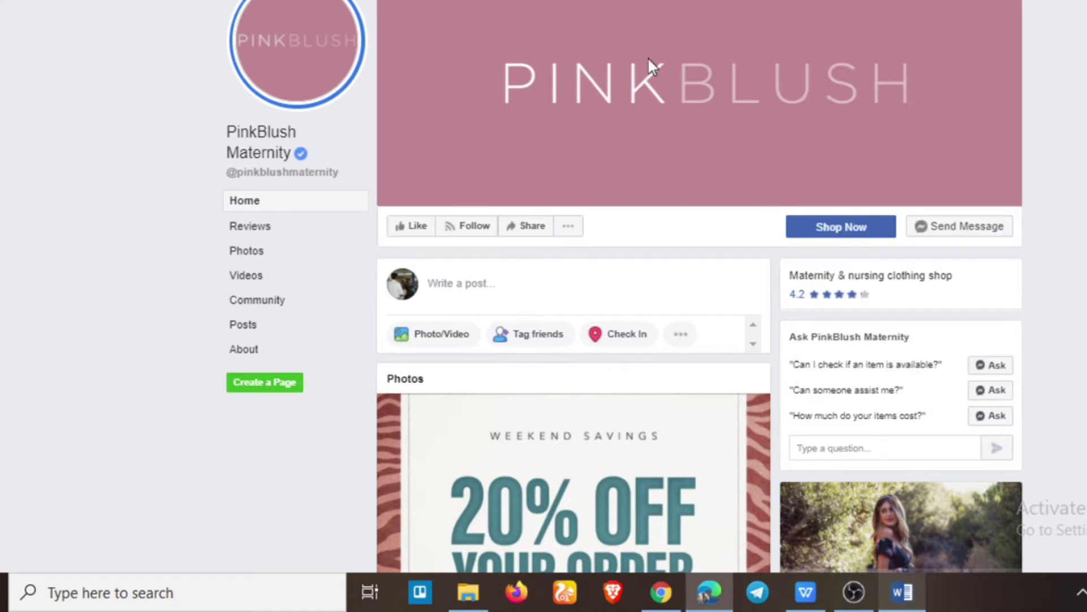
key("alt+Left")
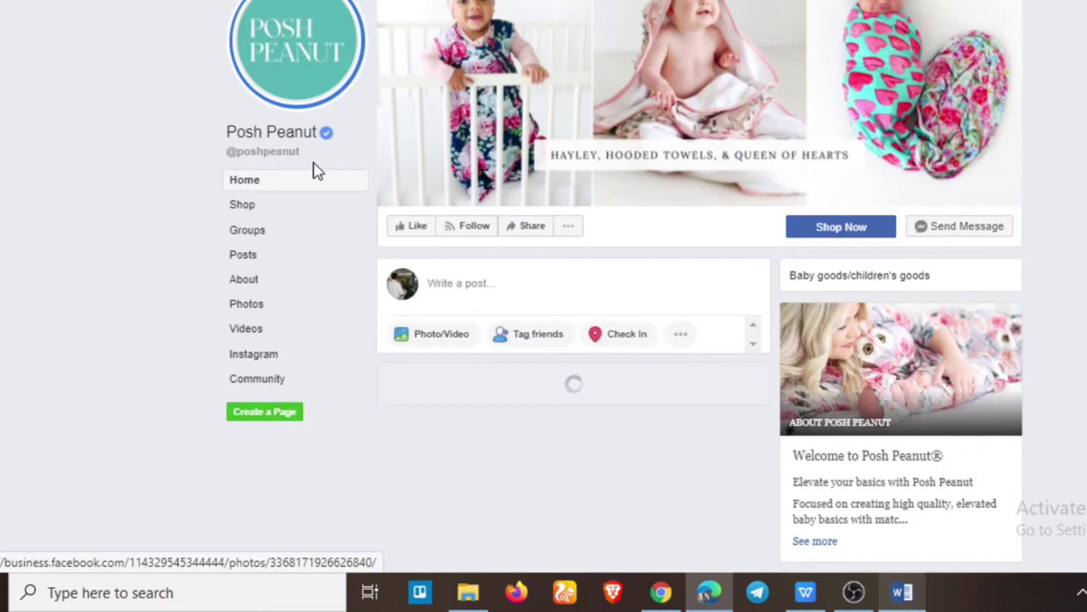
left_click(903, 602)
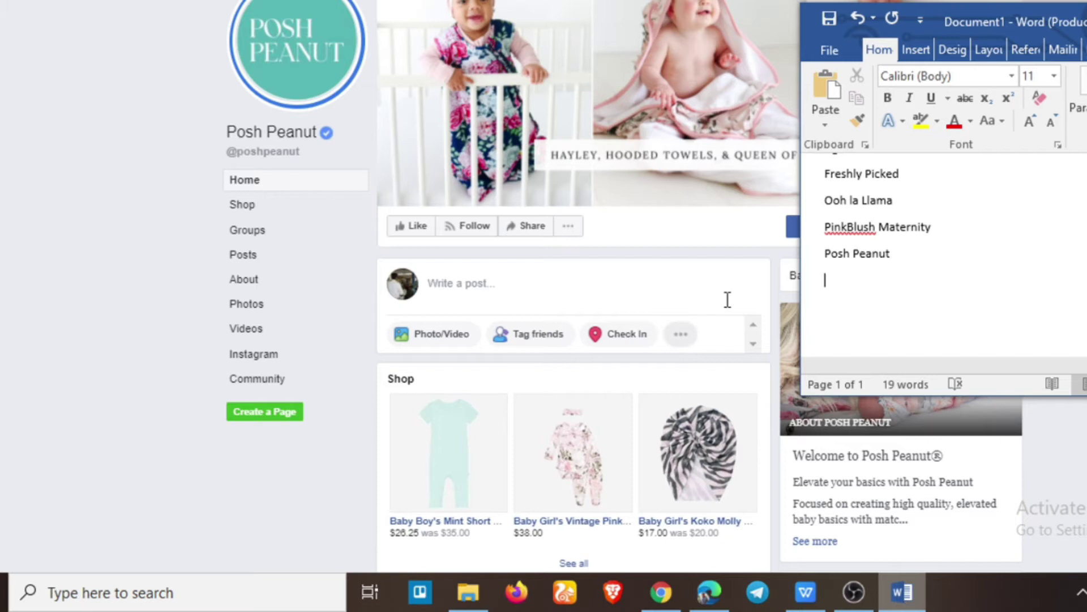
- Bring up the Milkmaid Goods page and add "Milkmaid Good" as a new line in the Word document
left_click(798, 240)
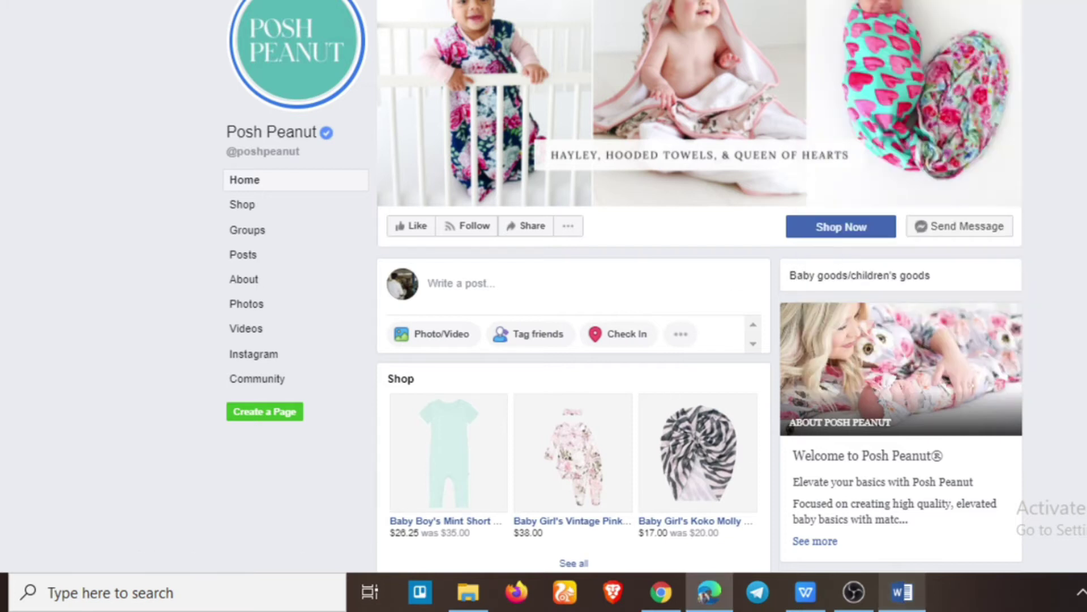
key("alt+Left")
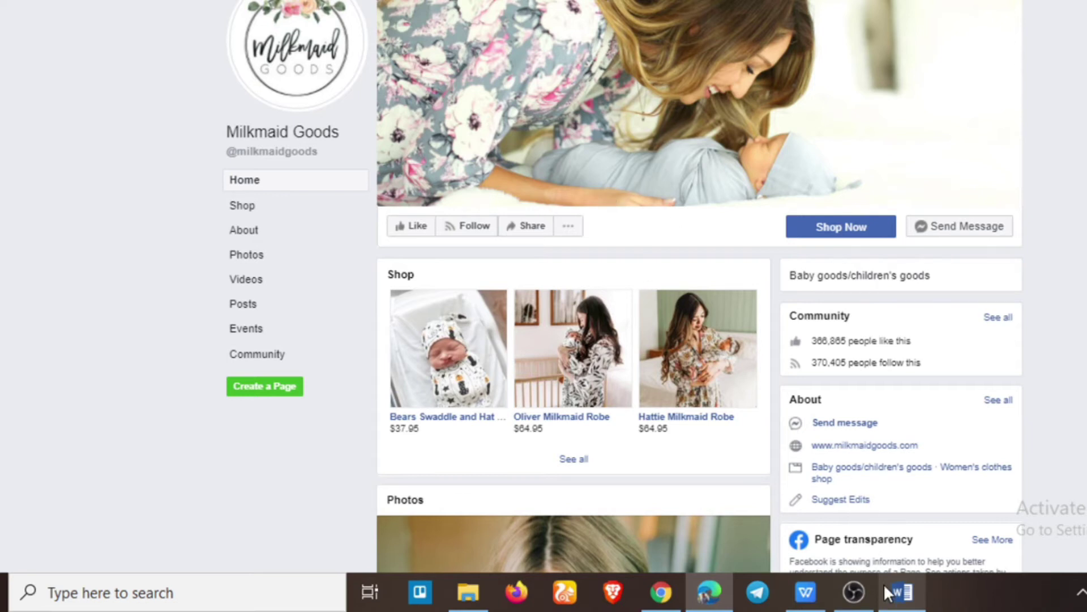
left_click(900, 592)
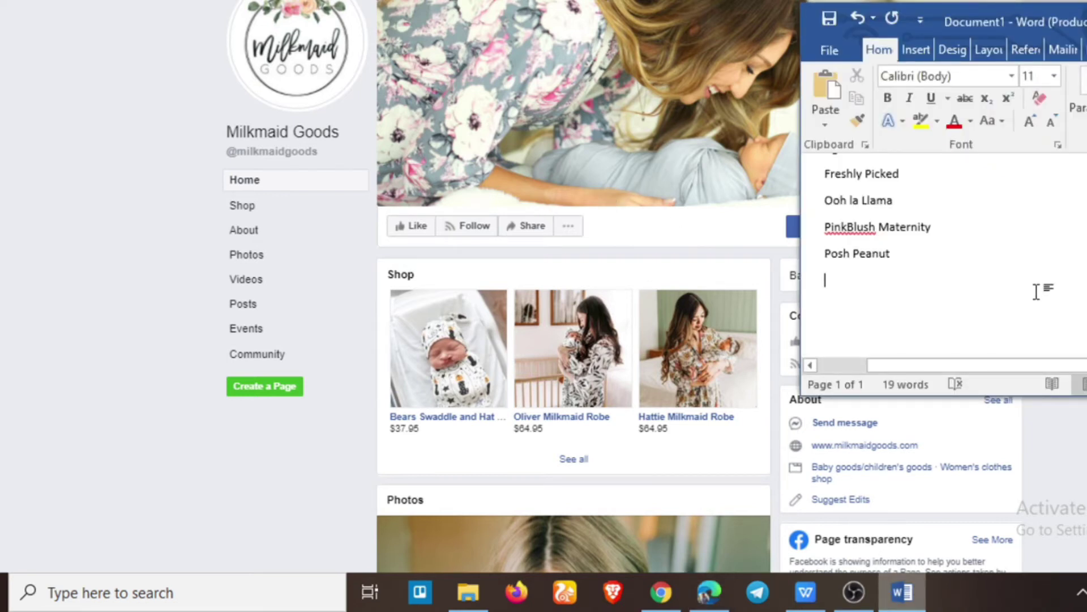
type("Milkmai")
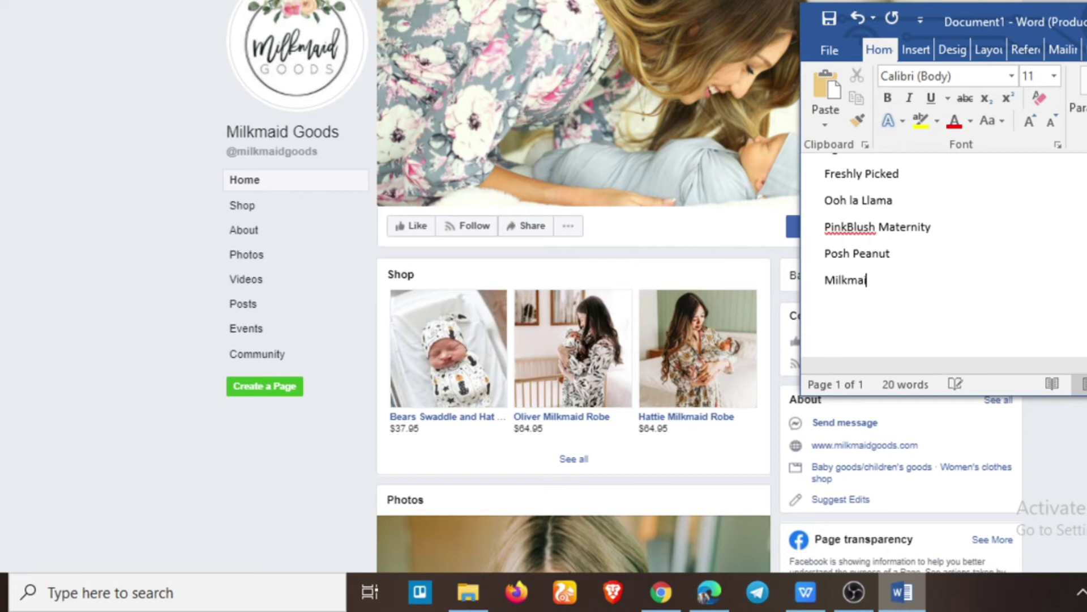
type("d Good")
key("Return")
- Look over the Spearmint Baby page and add "Spearmint Baby" as a new line in the Word document
key("alt+Tab")
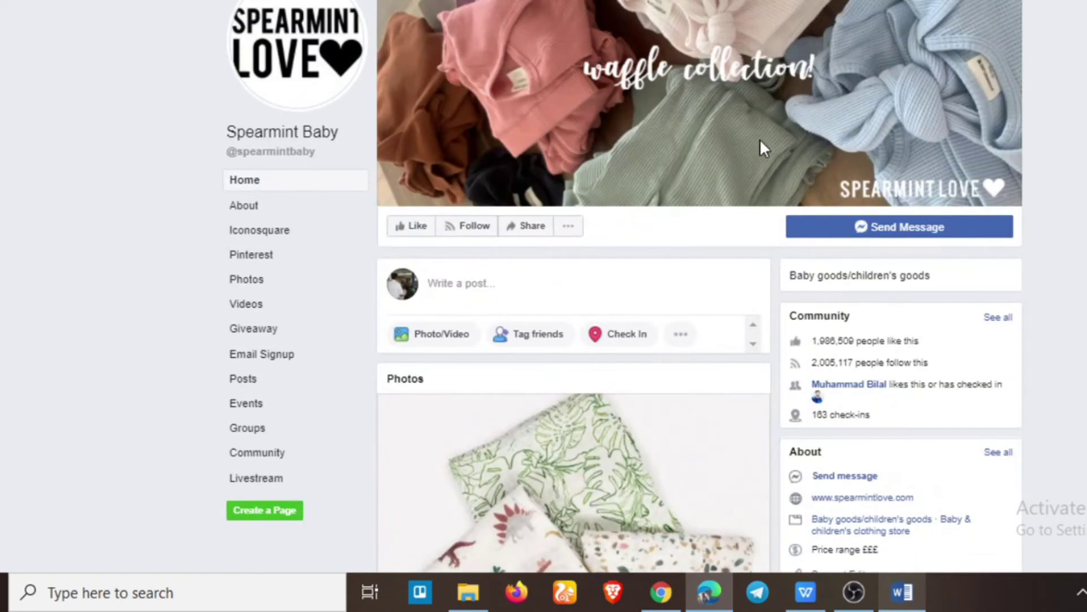
scroll(740, 223, "down", 10)
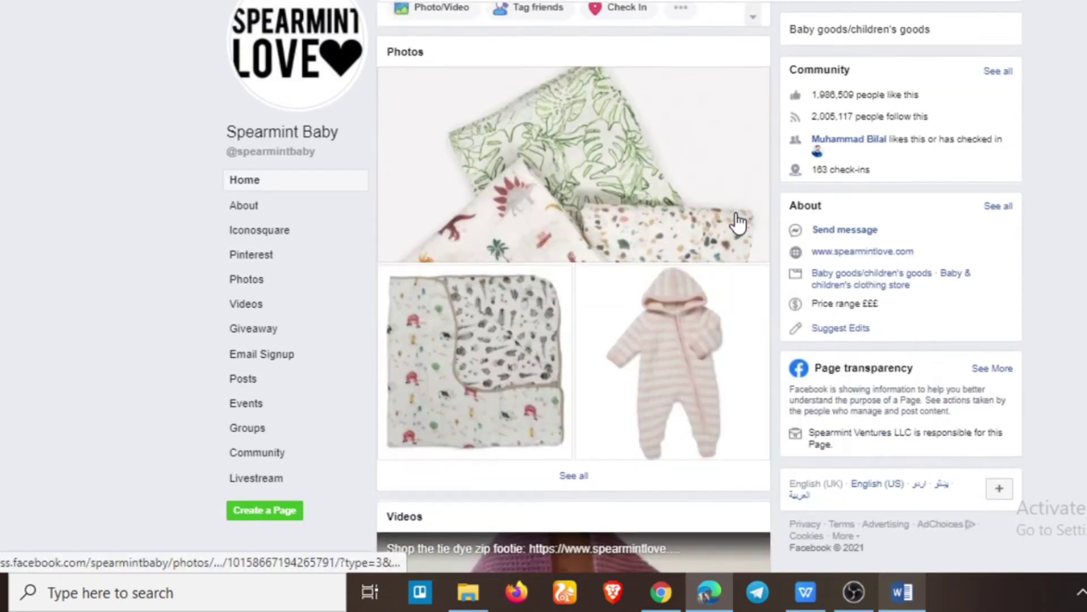
scroll(738, 222, "up", 7)
scroll(738, 222, "up", 3)
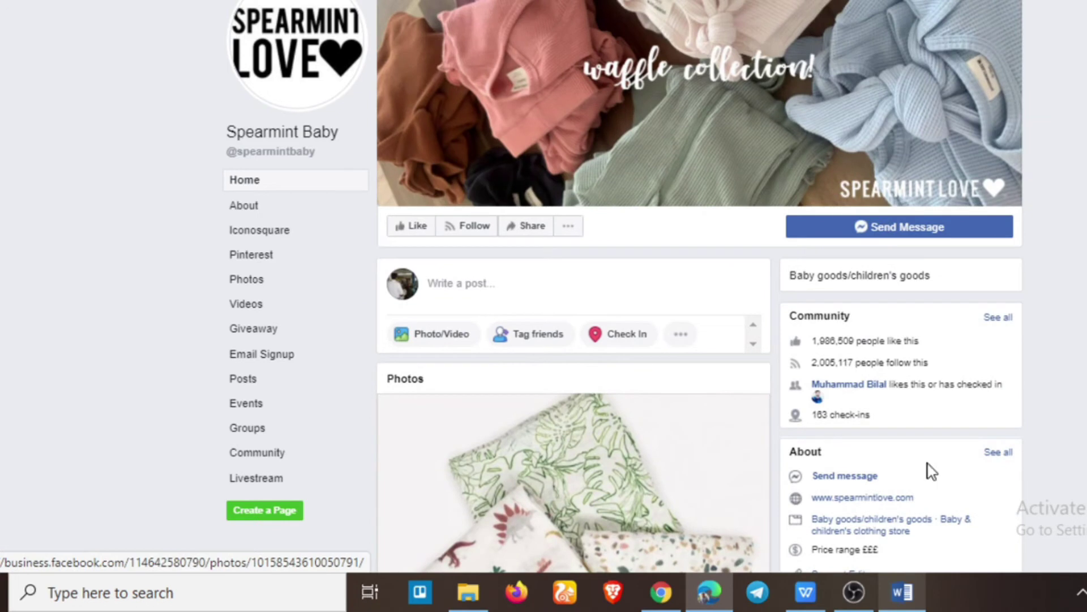
left_click(923, 590)
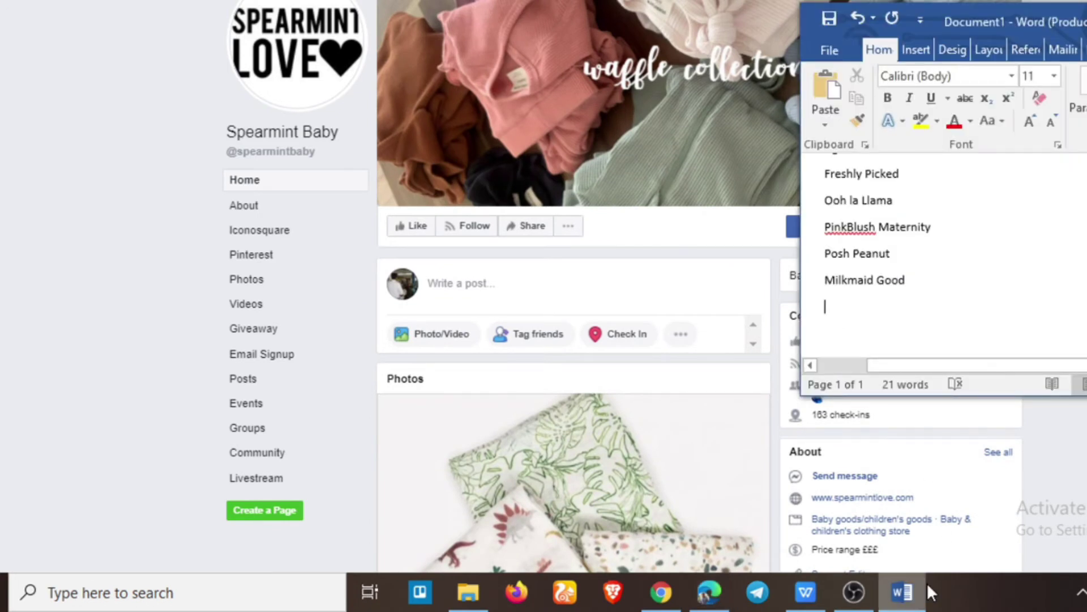
type("Spearmint Baby")
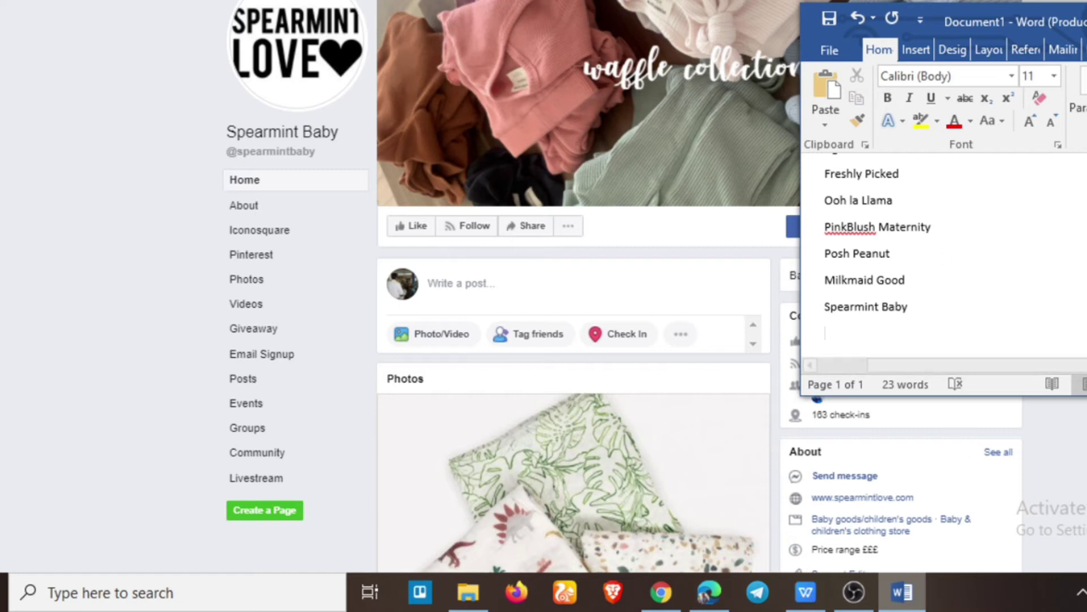
- Bring up the Carousel Designs page in the browser and examine its posts, photos and page details
key("alt+Tab")
key("alt+Left")
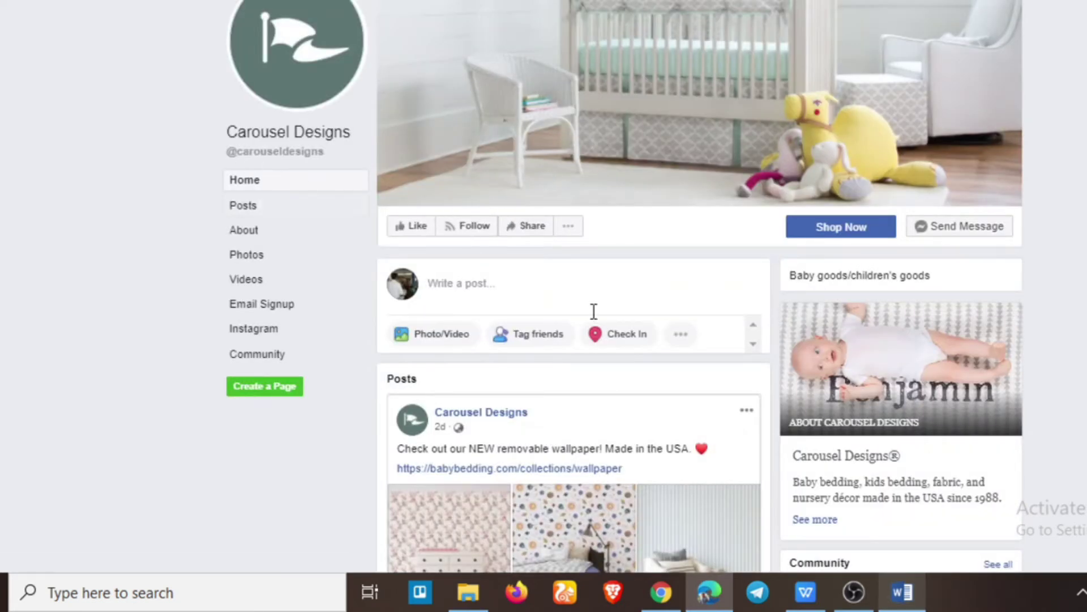
scroll(592, 315, "down", 10)
scroll(589, 327, "down", 10)
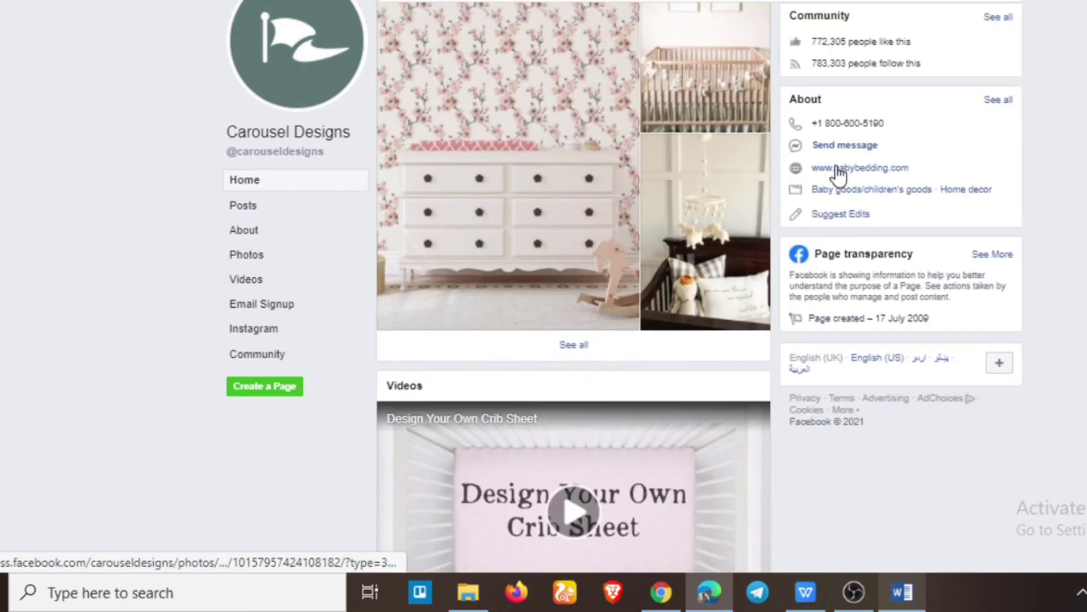
- Look over the Owlet page and add "Owlet" as a new line in the Word document
key("alt+Left")
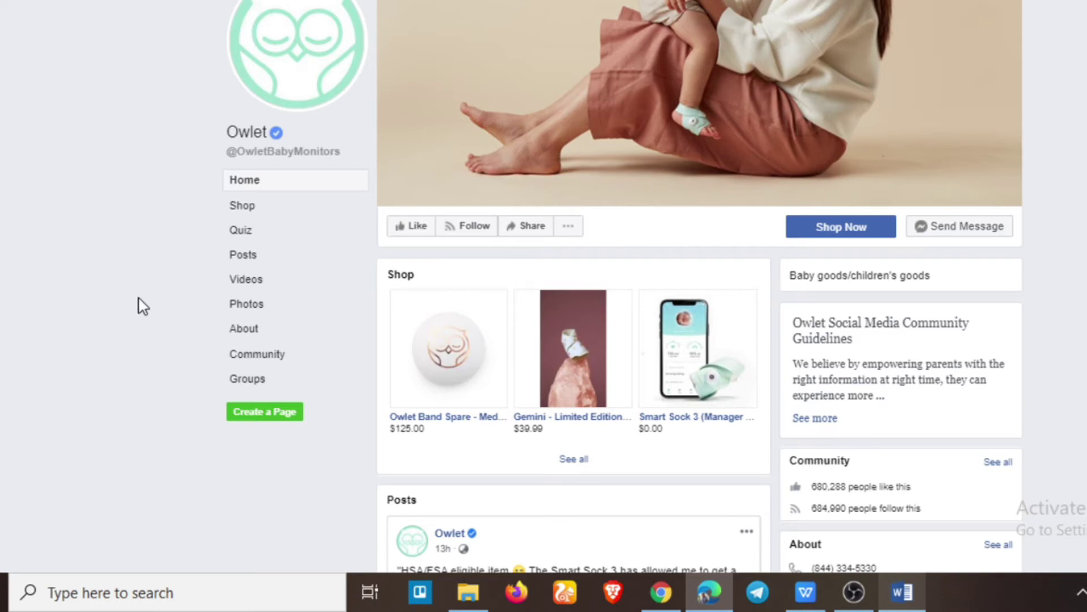
scroll(142, 306, "down", 10)
scroll(143, 305, "up", 7)
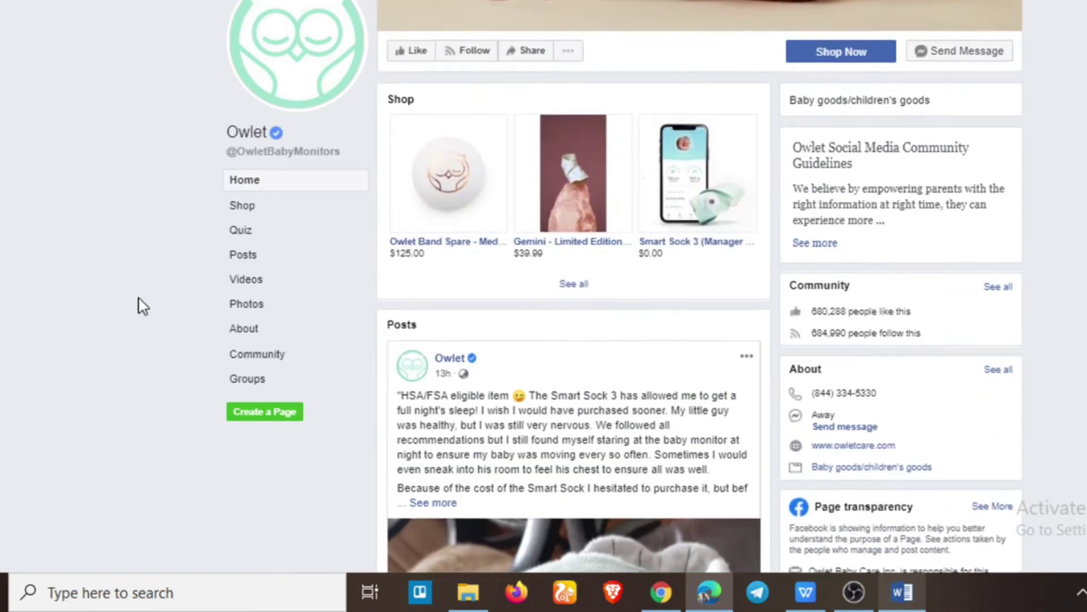
scroll(143, 306, "up", 3)
left_click(903, 592)
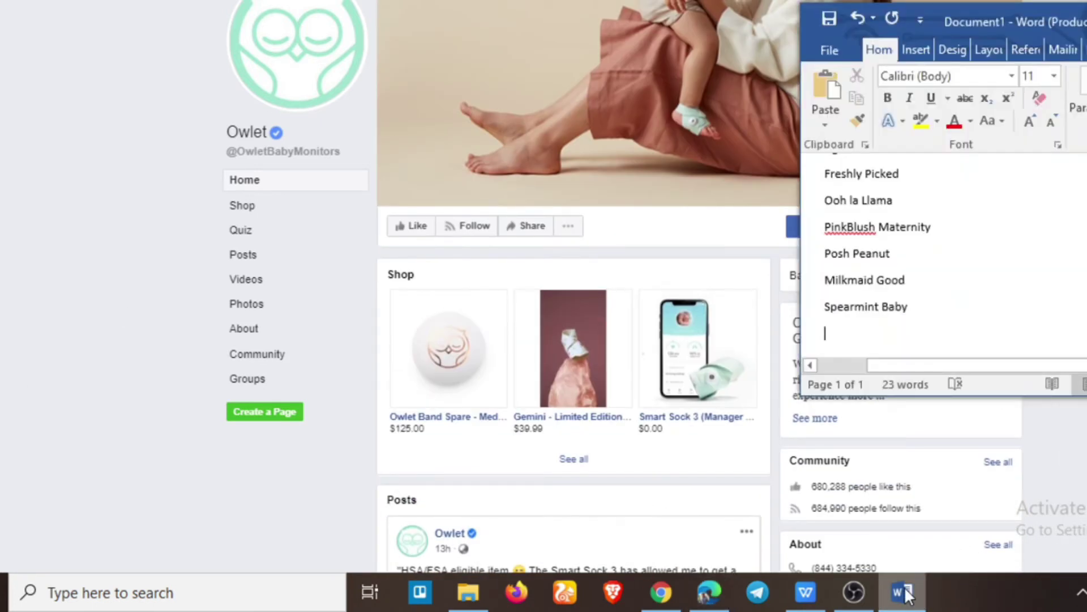
type("Owlet")
key("Return")
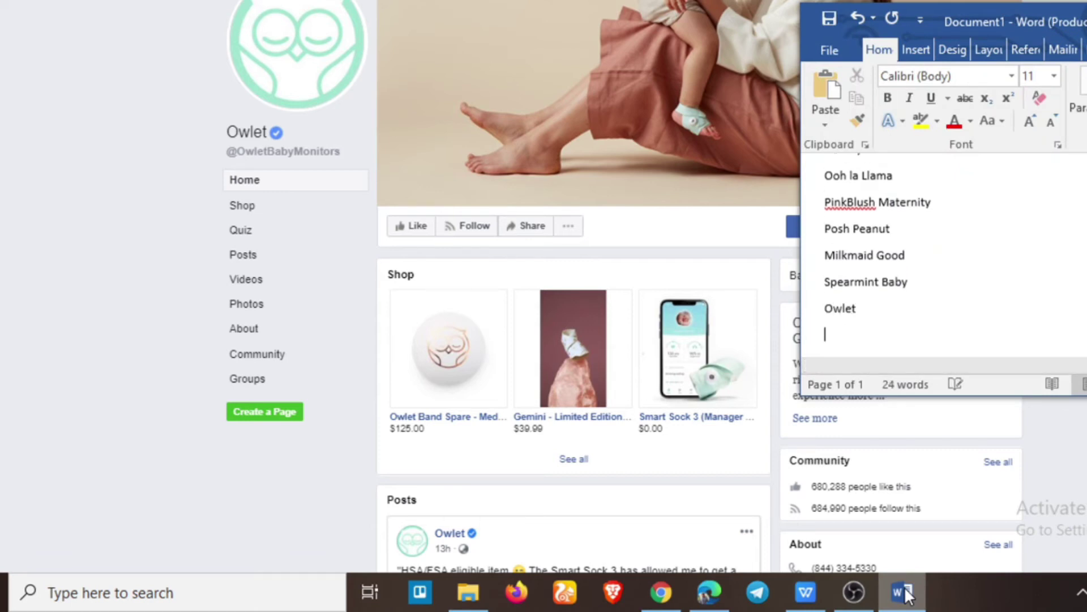
- Look over the 4moms page and add "4moms" as a new line in the Word document
left_click(903, 592)
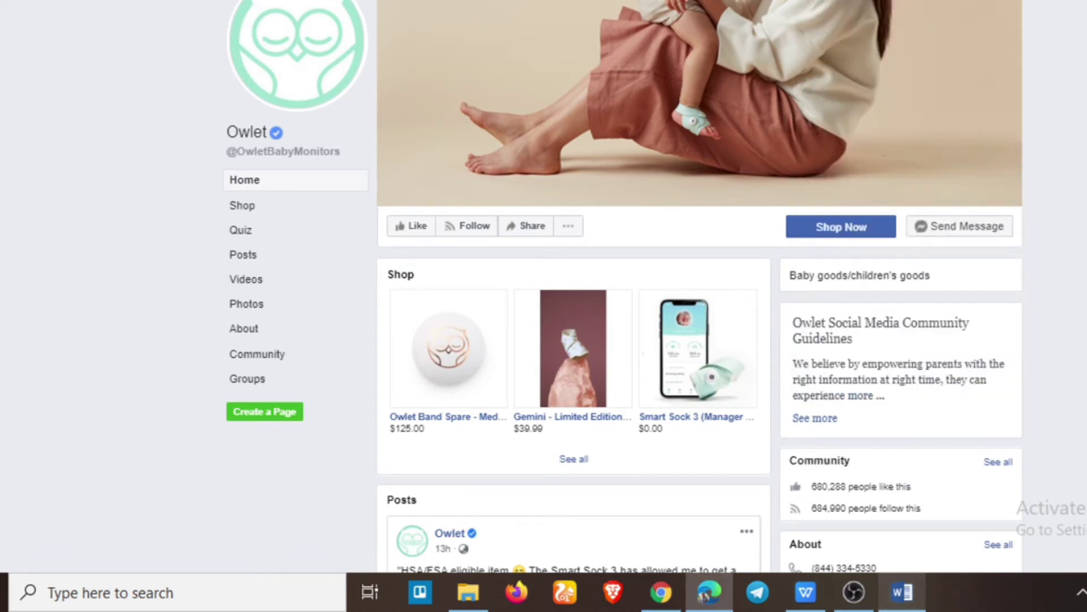
key("alt+Left")
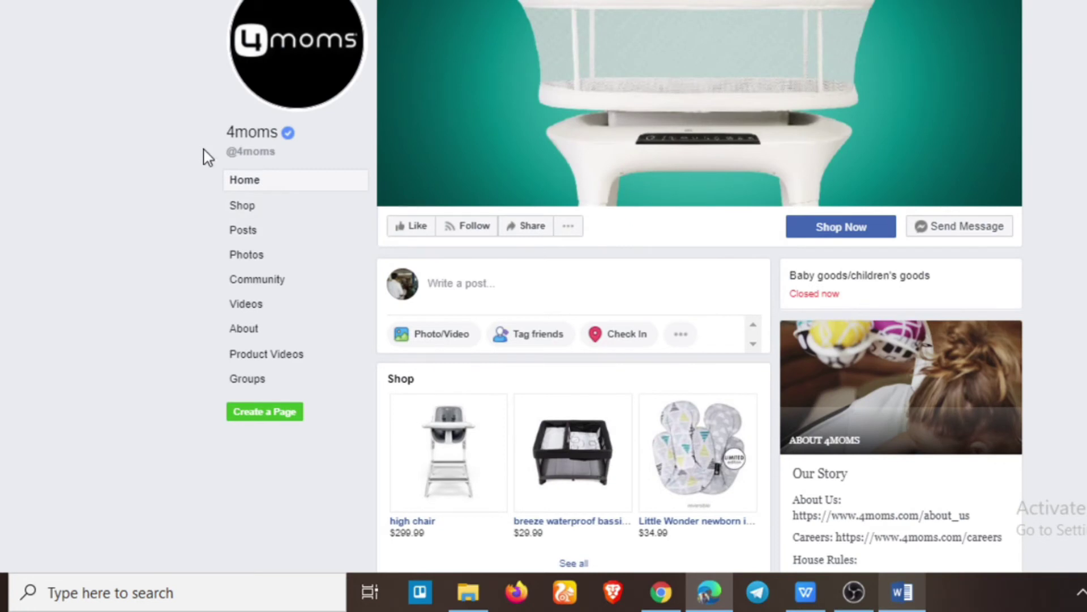
scroll(478, 340, "down", 8)
scroll(478, 342, "up", 6)
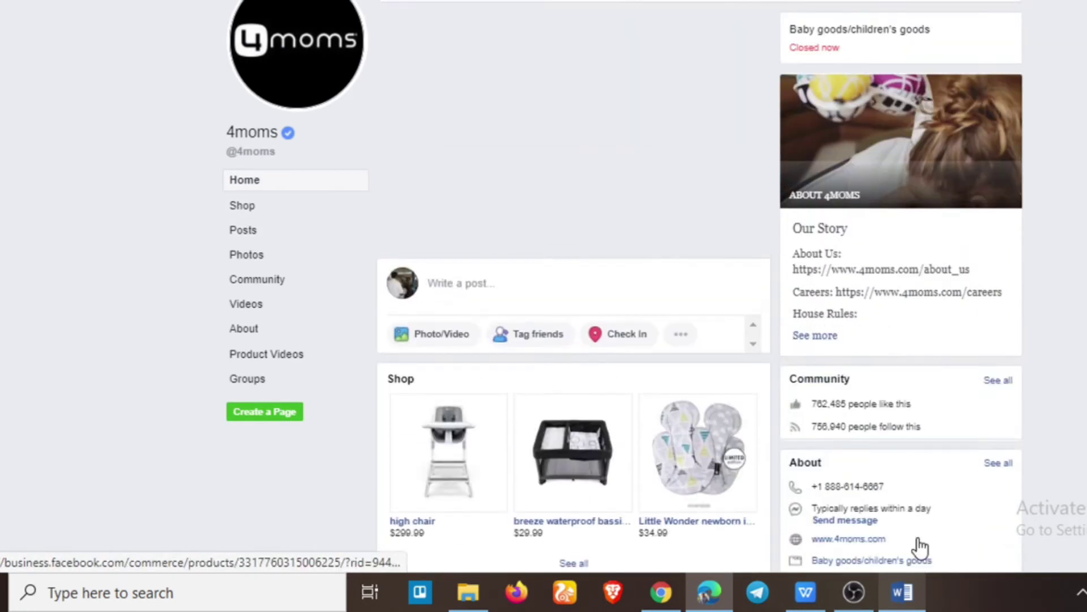
scroll(920, 547, "up", 4)
left_click(904, 592)
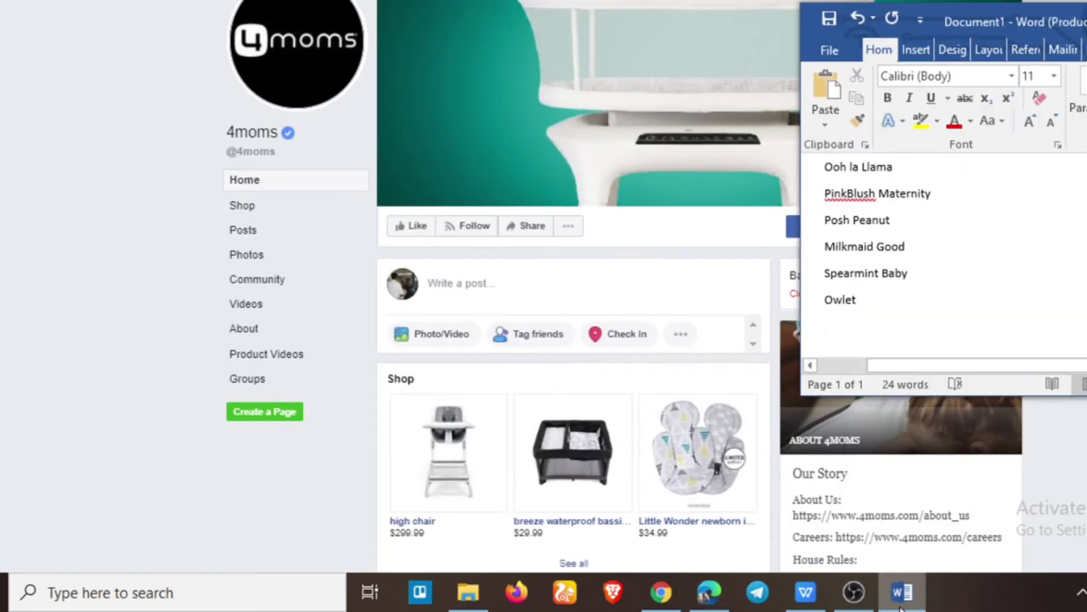
type("4")
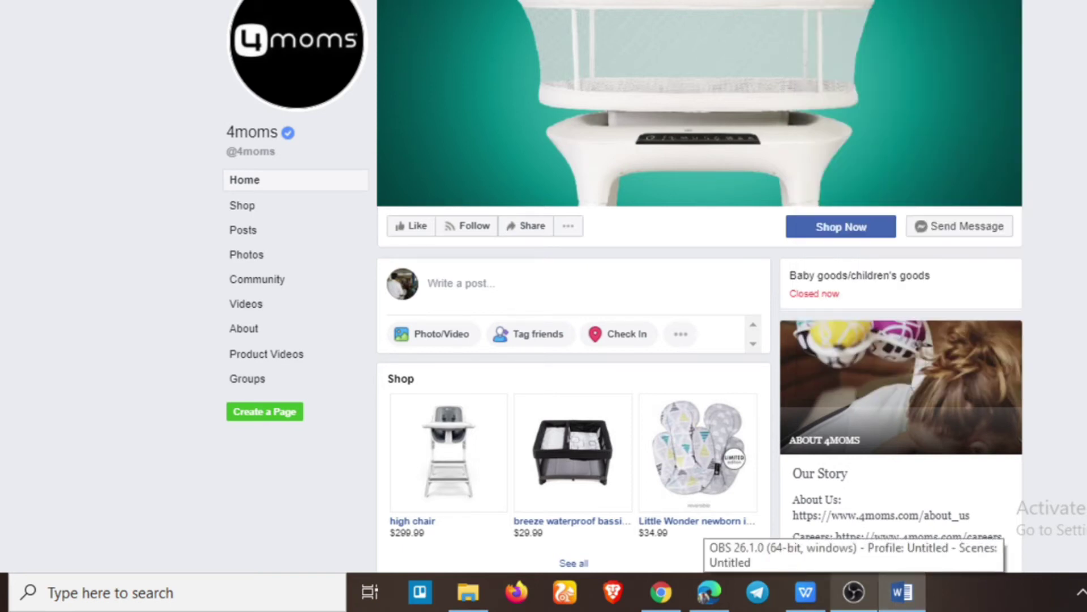
- Return to the Audience Insights page likes and open the Pottery Barn Kids page in a new tab
left_click(709, 591)
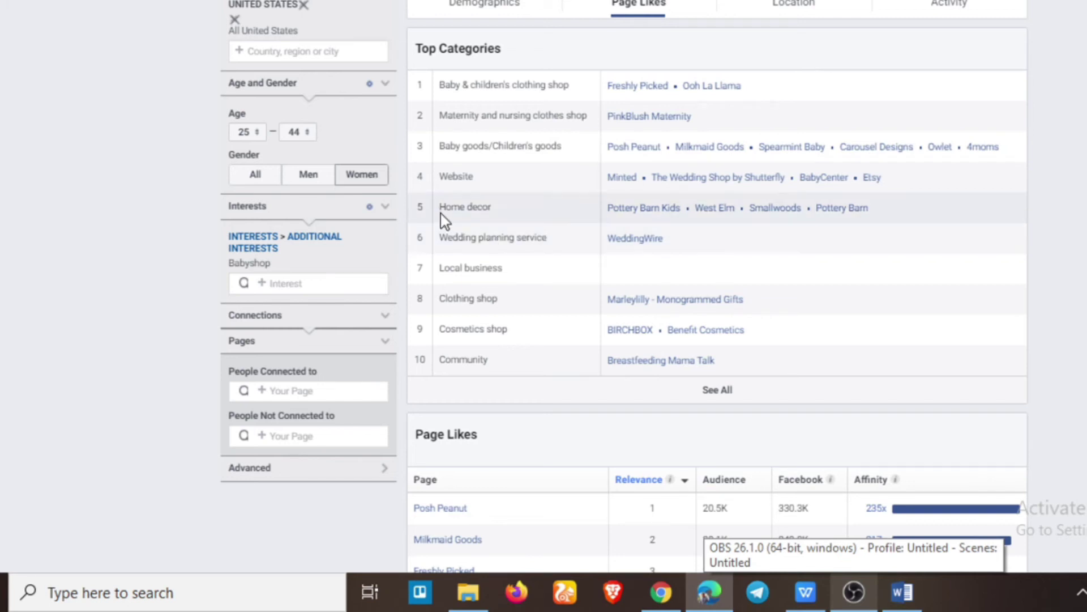
right_click(661, 218)
left_click(675, 225)
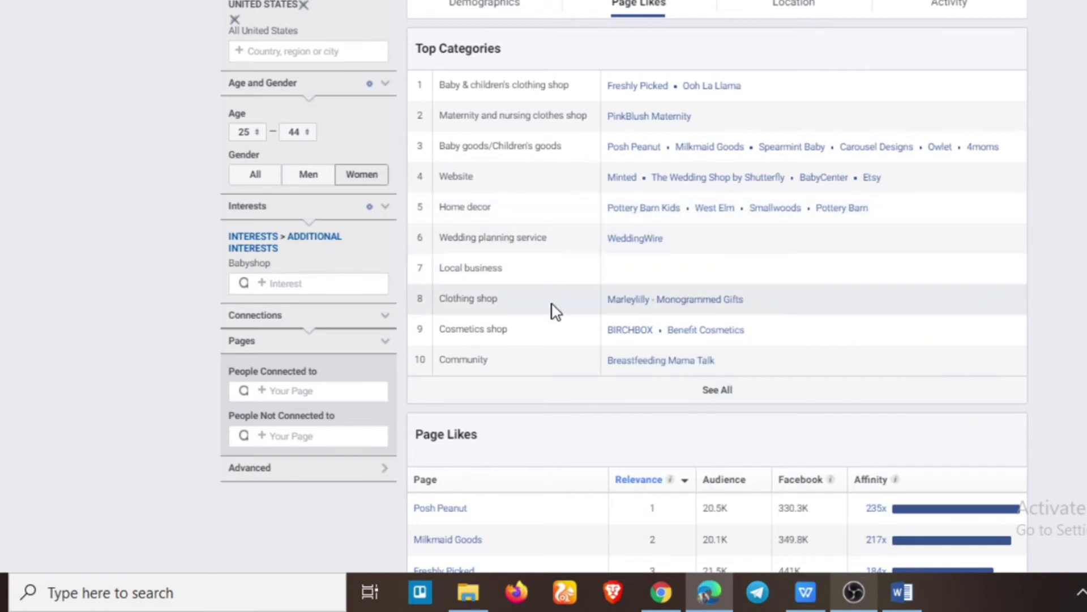
- Expand the Top Categories list to show all categories and look through the additional related pages
left_click(704, 385)
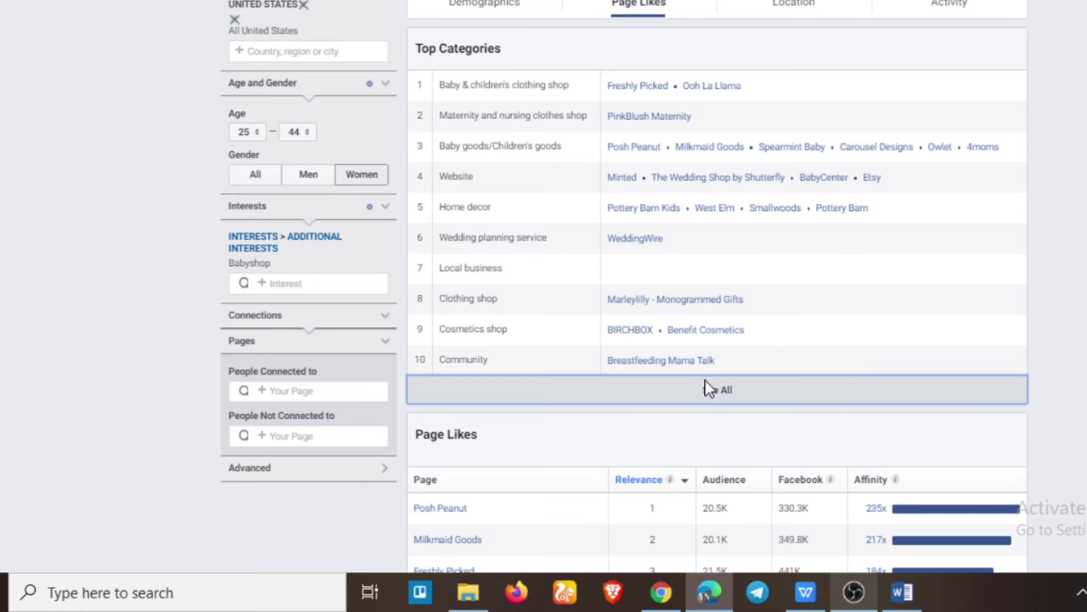
scroll(929, 226, "down", 3)
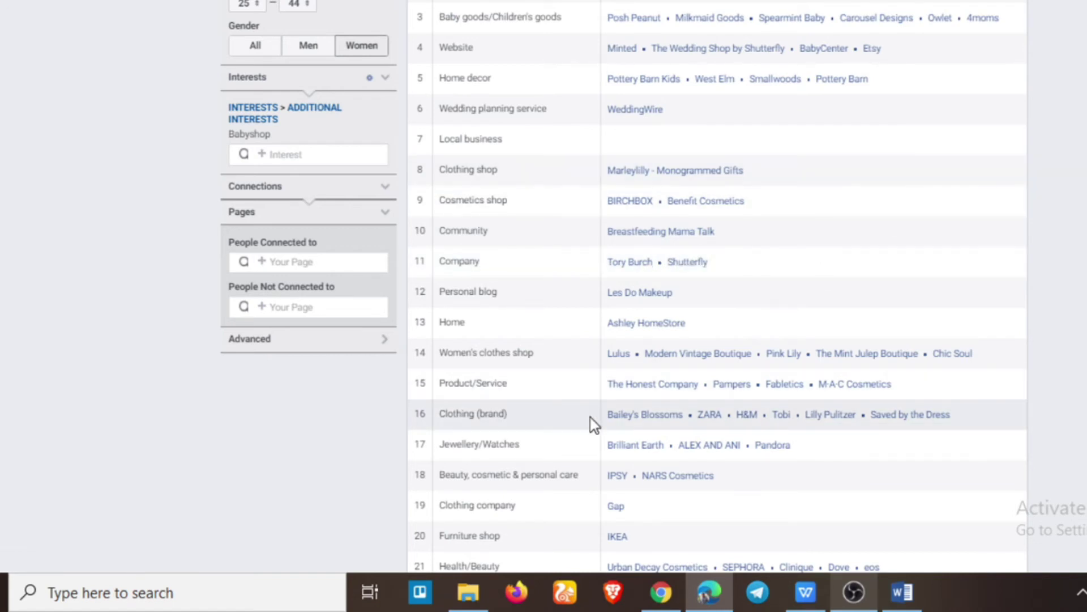
scroll(783, 357, "down", 1)
scroll(783, 357, "down", 1)
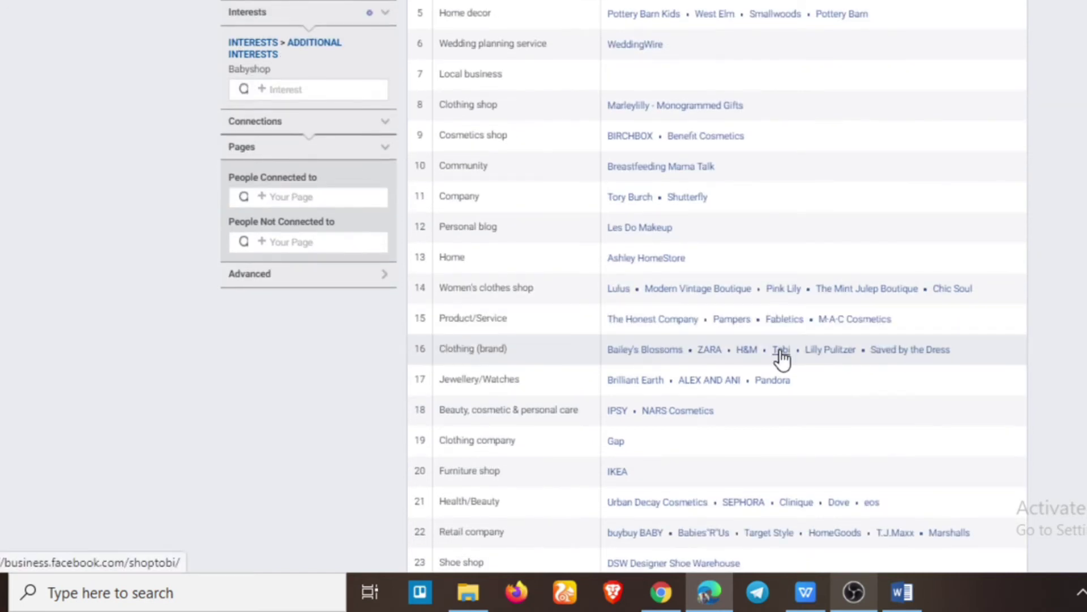
- Check the page list in Word, then replace the Babyshop interest with 4moms in Audience Insights
left_click(909, 607)
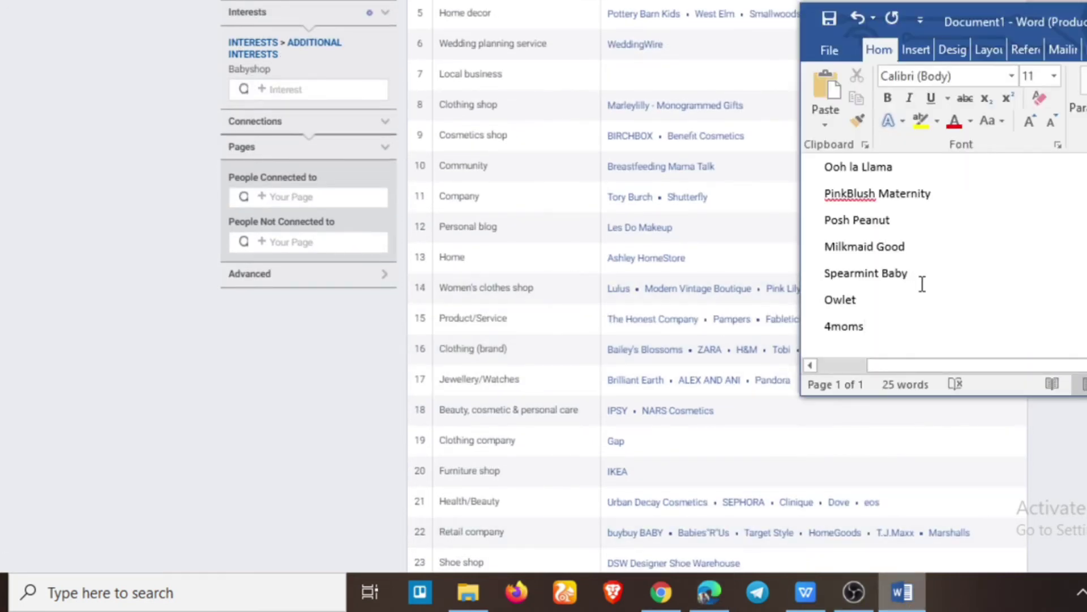
left_click(91, 342)
scroll(101, 337, "up", 3)
mouse_move(290, 268)
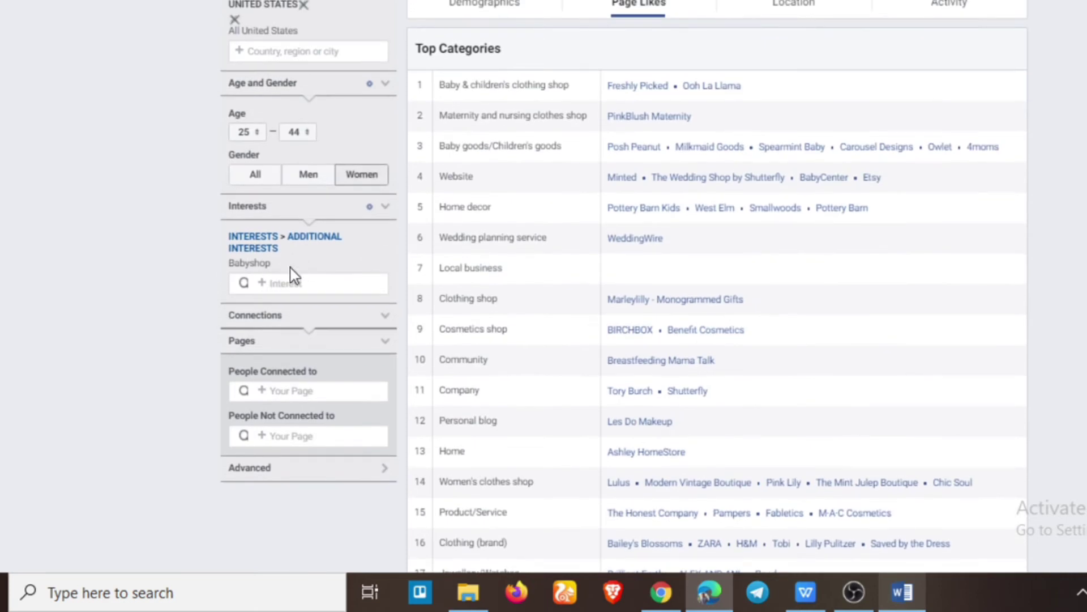
left_click(384, 240)
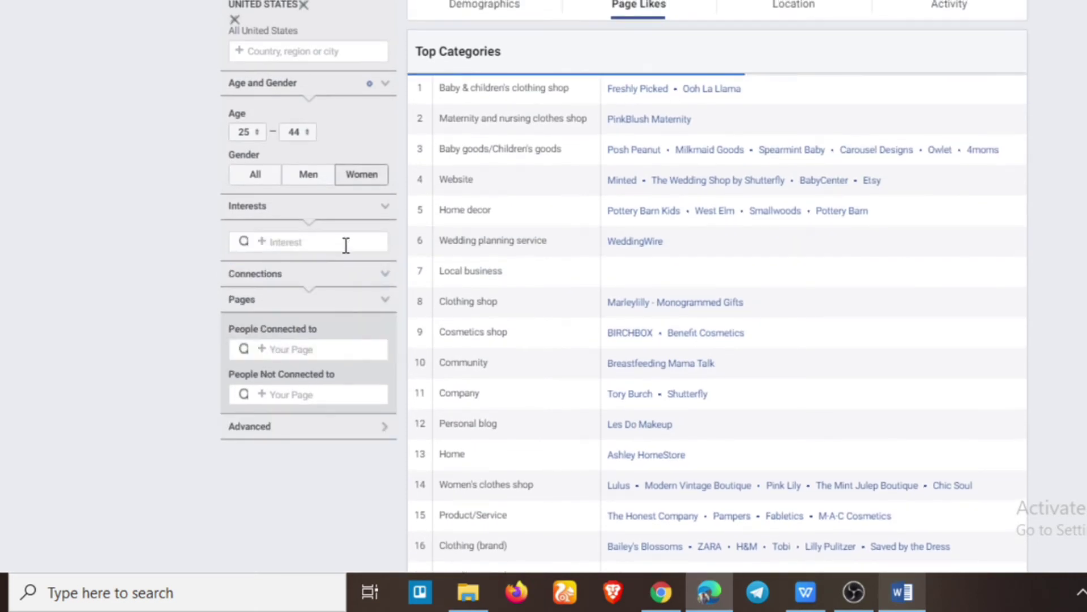
left_click(345, 243)
type("4moms")
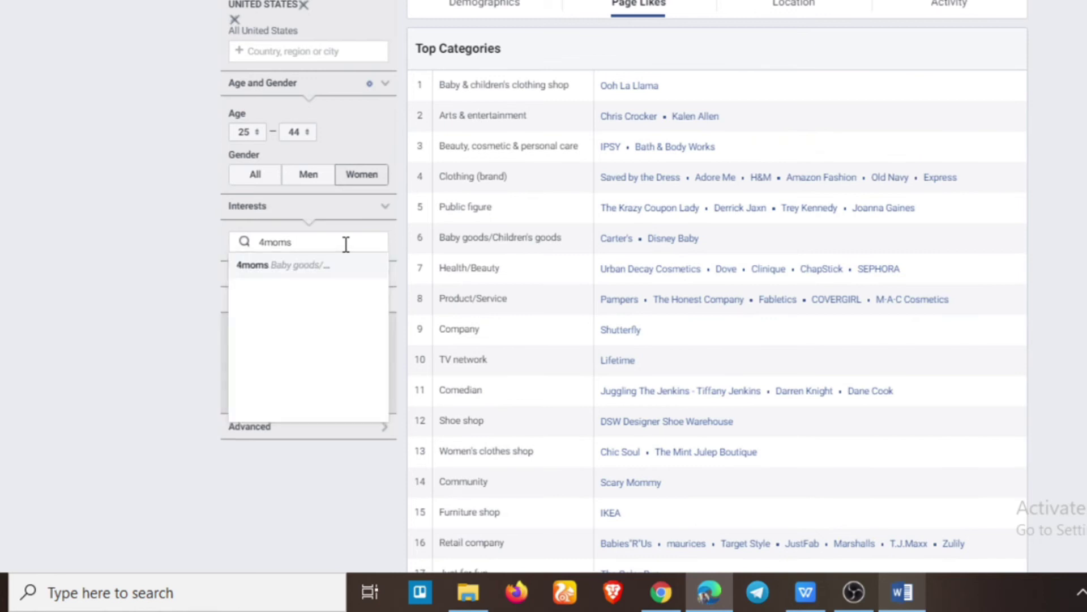
left_click(293, 271)
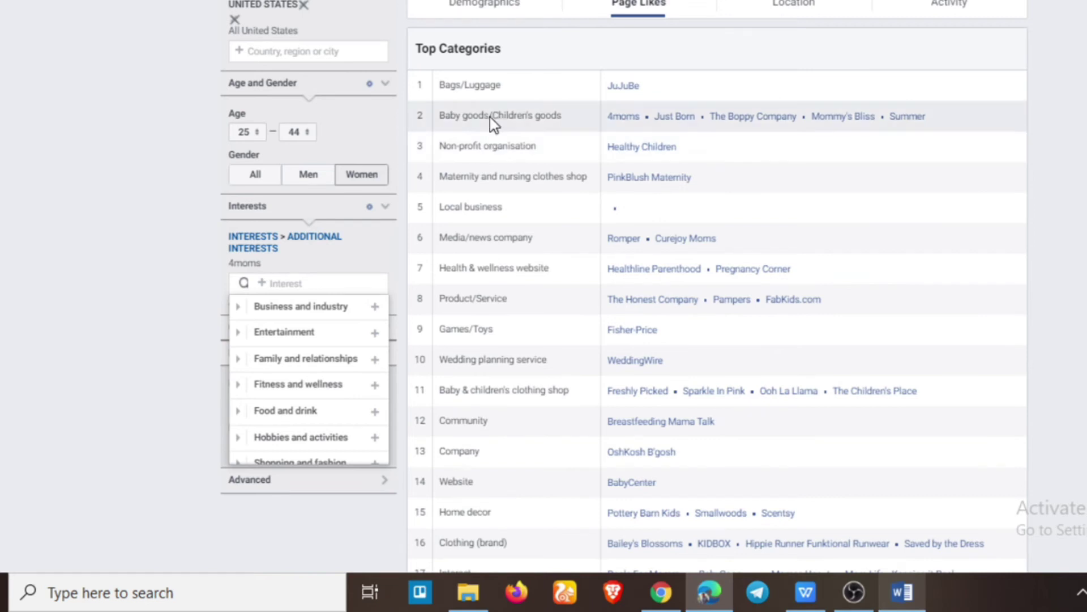
- Open the Just Born, The Boppy Company, Mommy's Bliss and Summer pages from the baby goods category in new tabs
right_click(678, 120)
left_click(710, 136)
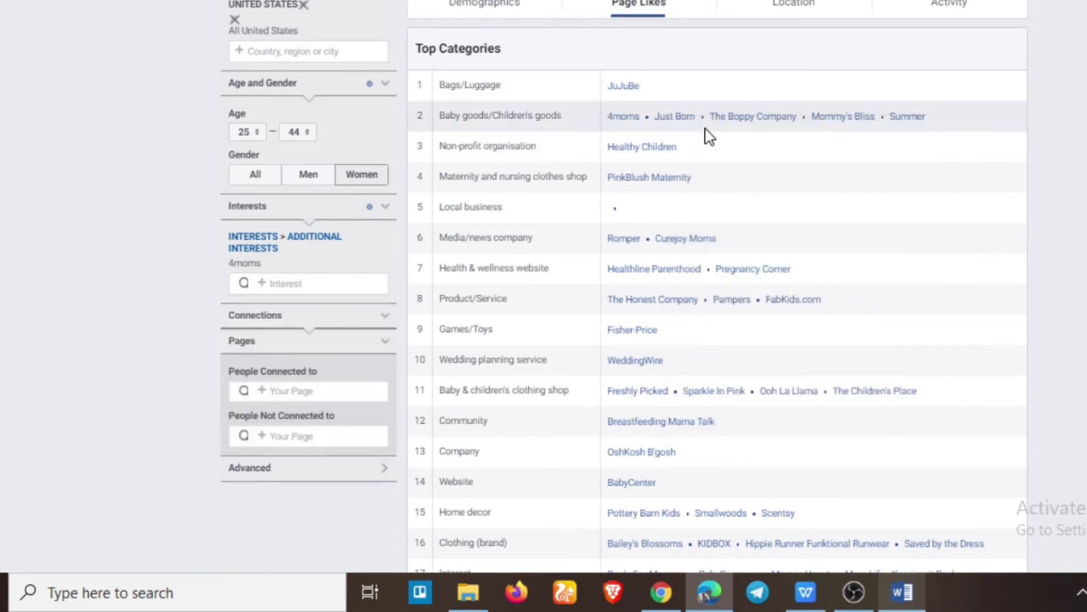
right_click(759, 120)
left_click(828, 136)
right_click(846, 117)
left_click(874, 136)
right_click(908, 118)
left_click(933, 136)
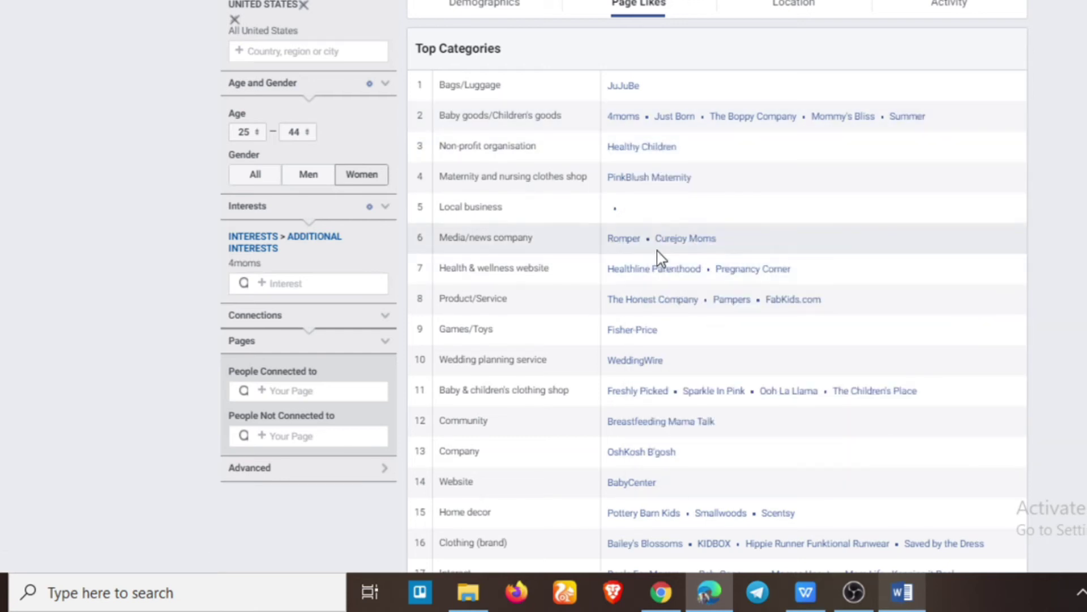
- Open The Children's Place page from the baby and children's clothing shop category in a new tab
scroll(657, 251, "down", 1)
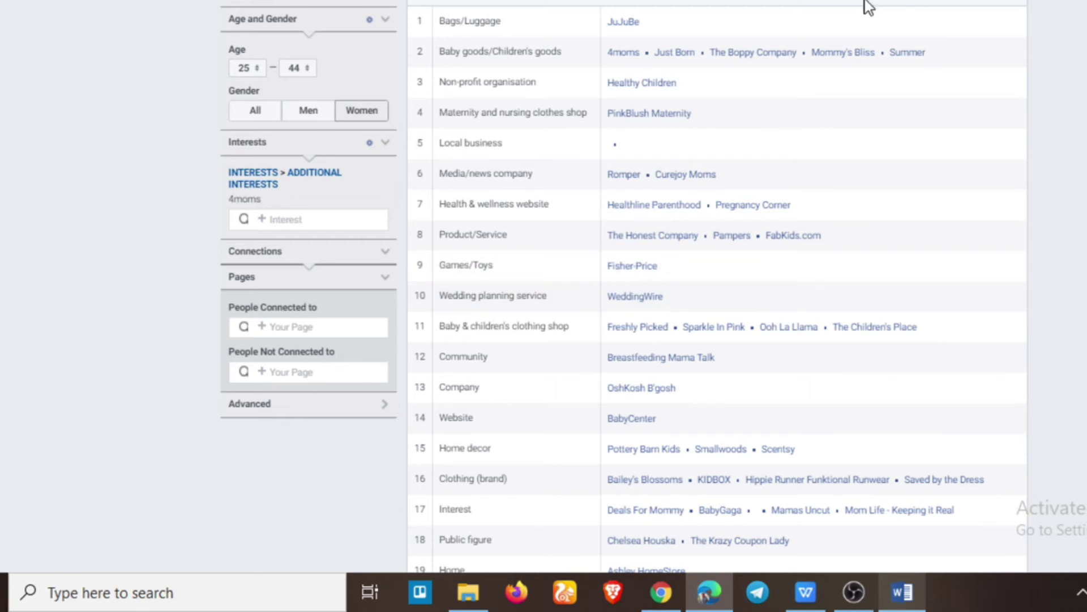
right_click(864, 327)
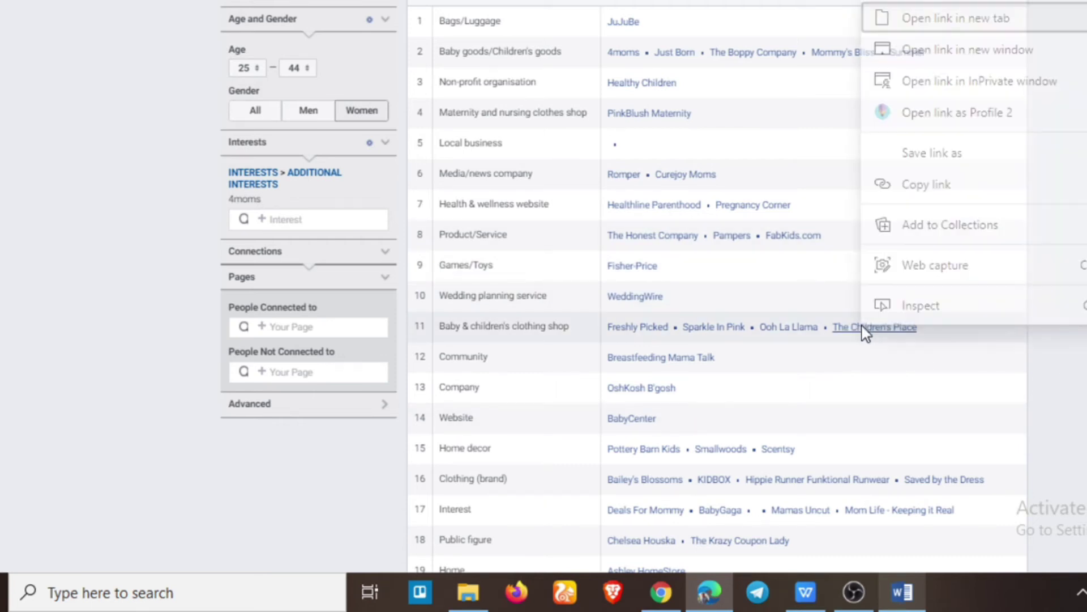
left_click(944, 22)
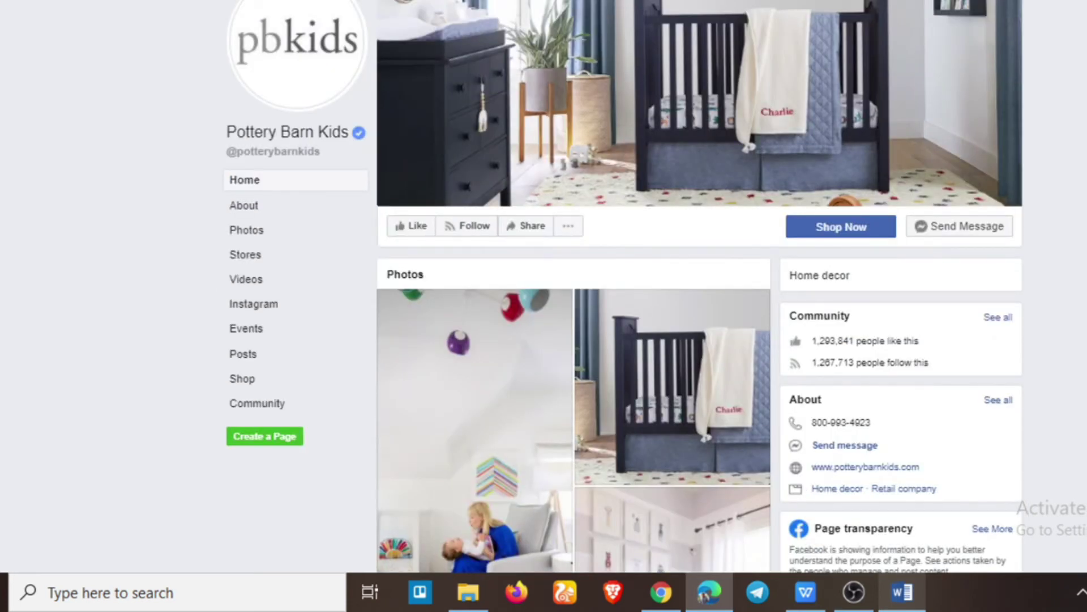
- Look through the Pottery Barn Kids page's posts, then view The Boppy Company page
scroll(573, 284, "down", 15)
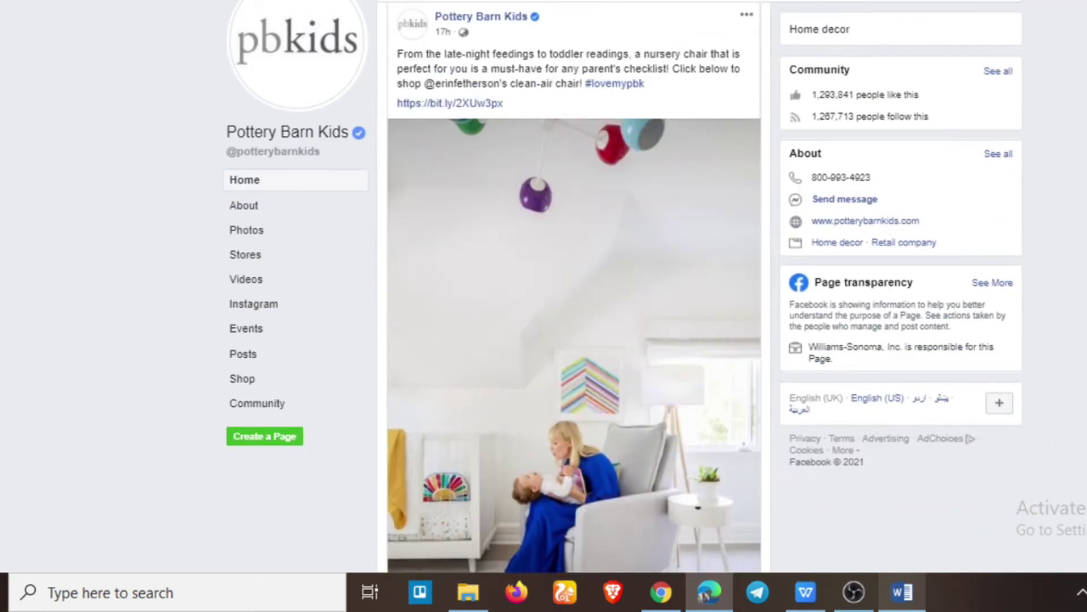
scroll(573, 283, "down", 5)
scroll(573, 283, "up", 15)
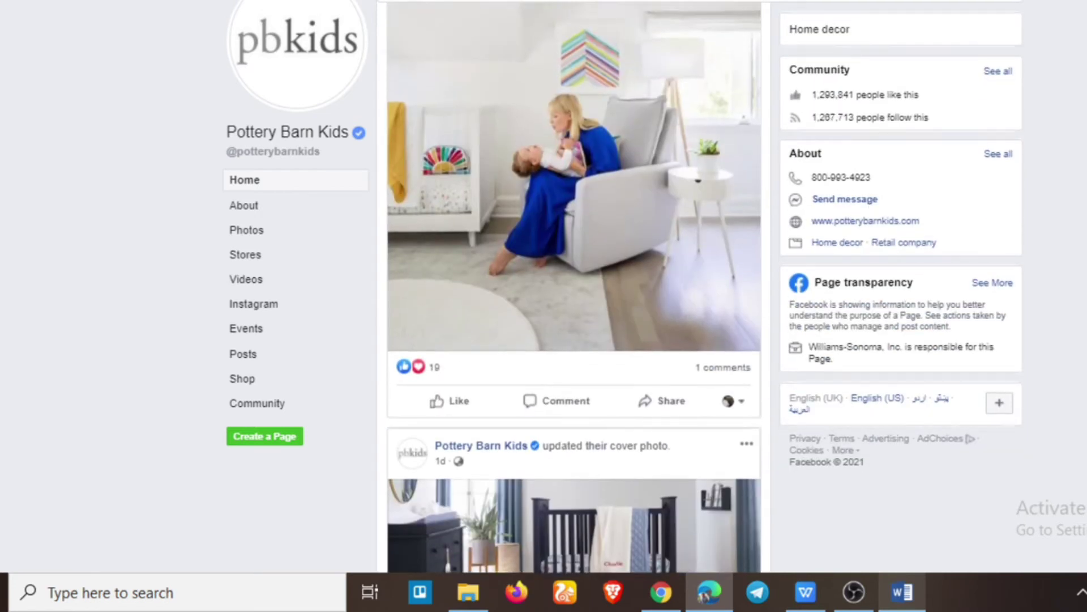
scroll(573, 283, "up", 5)
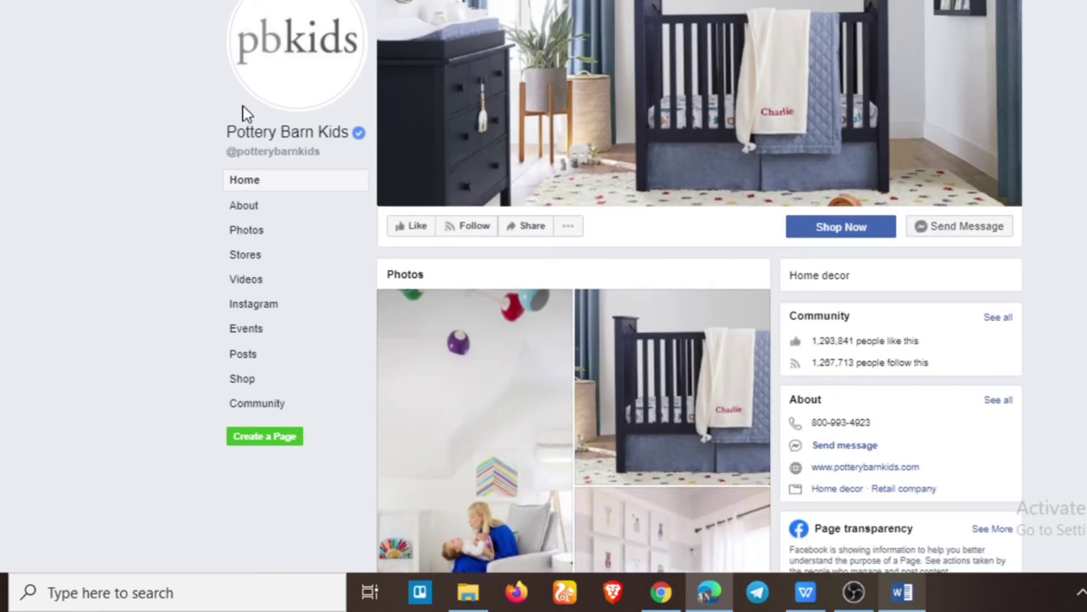
key("F5")
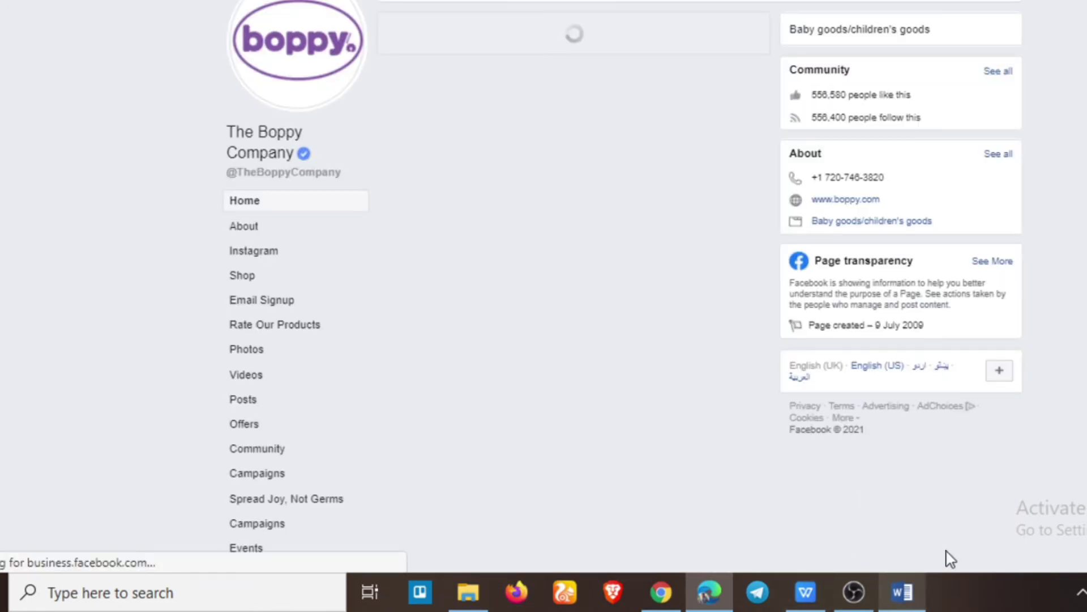
- Review the business details and page list in the Word document, then return to the browser
left_click(902, 592)
key("super+Up")
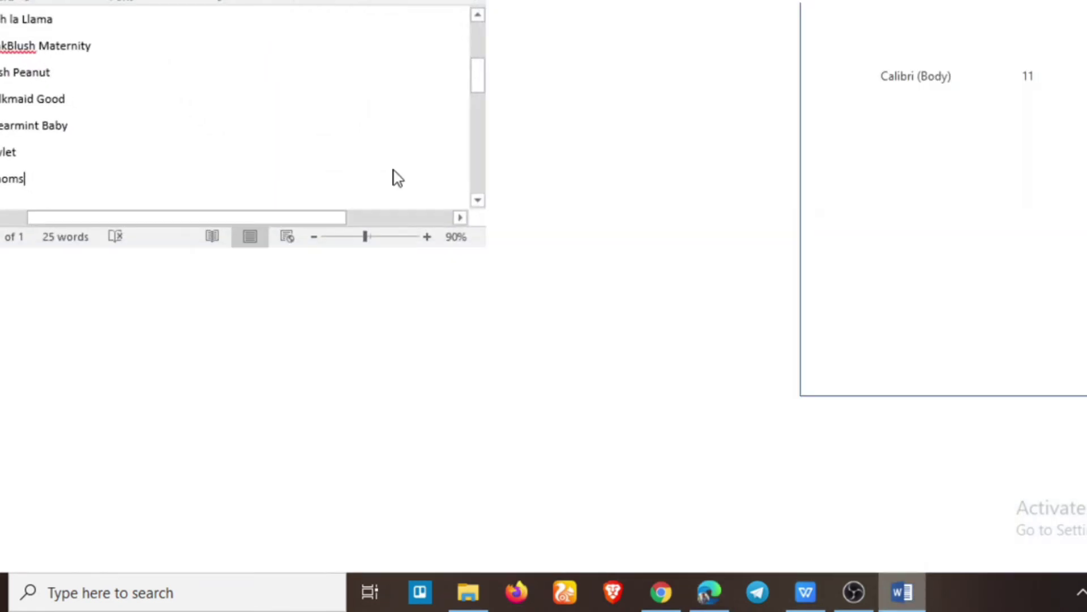
scroll(271, 246, "up", 3)
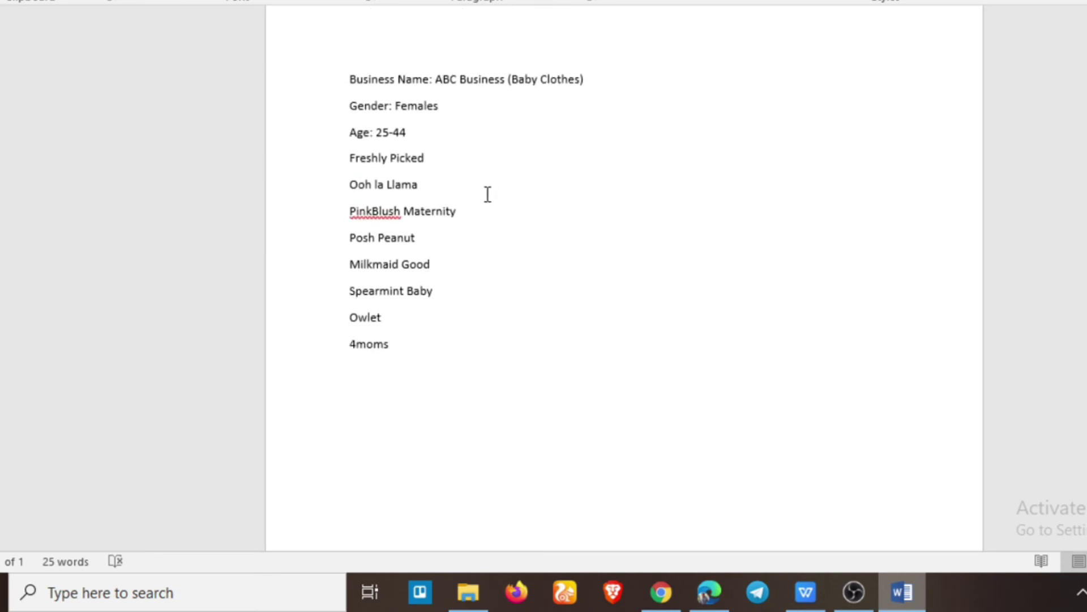
left_click(910, 593)
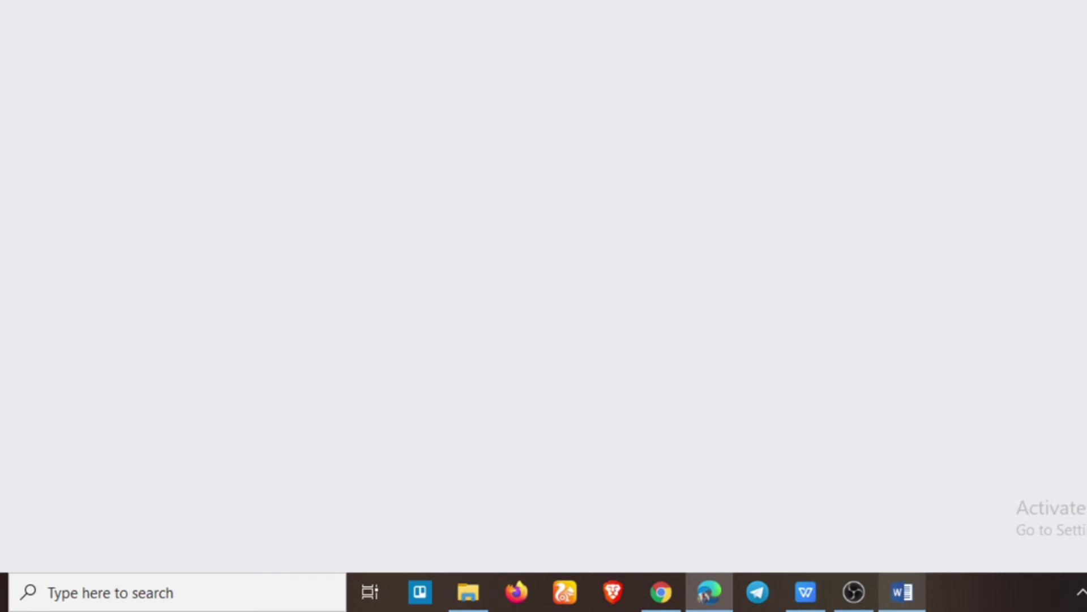
- Search Google for "baby magazine" in a new browser tab
key("ctrl+t")
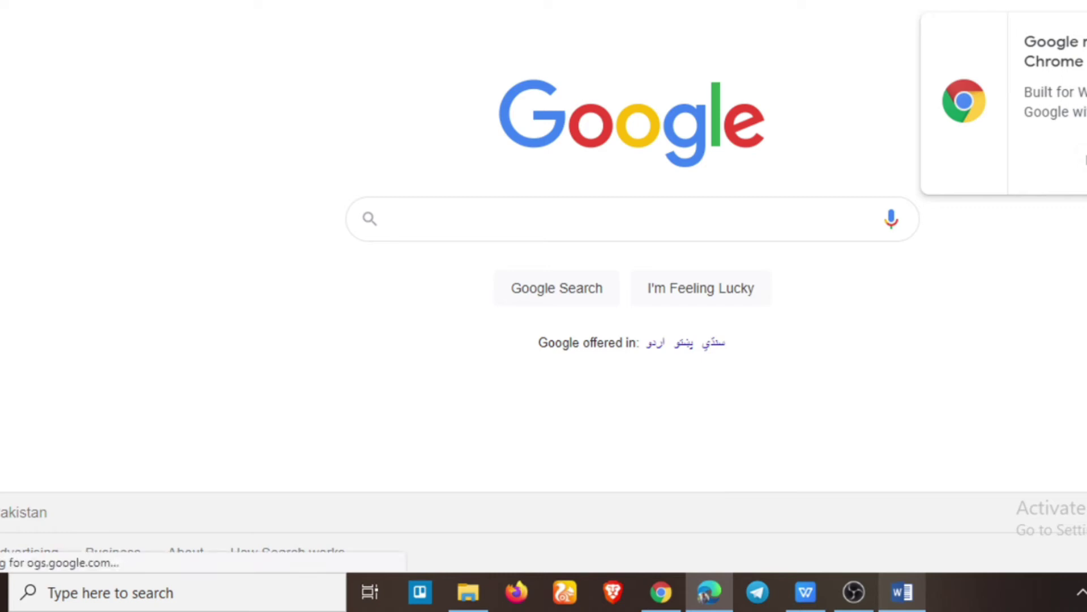
left_click(814, 226)
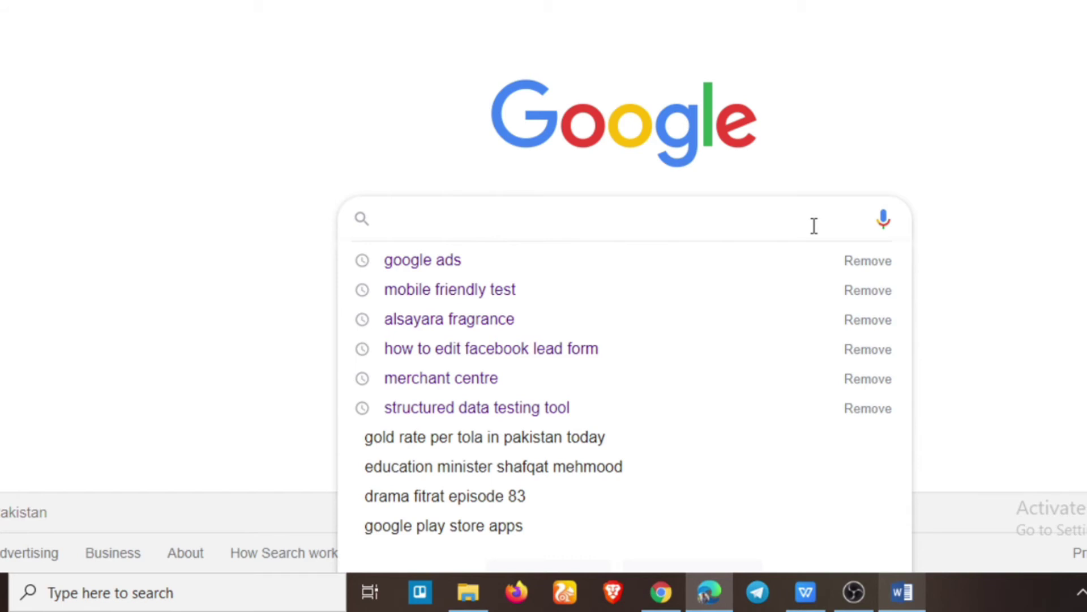
type("baby ")
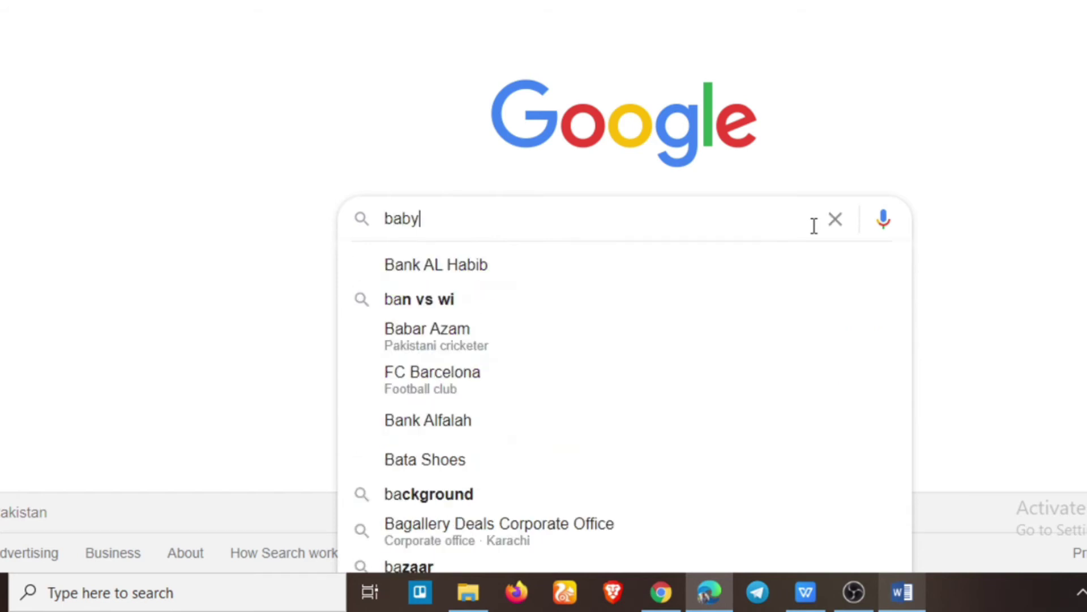
type("magazie")
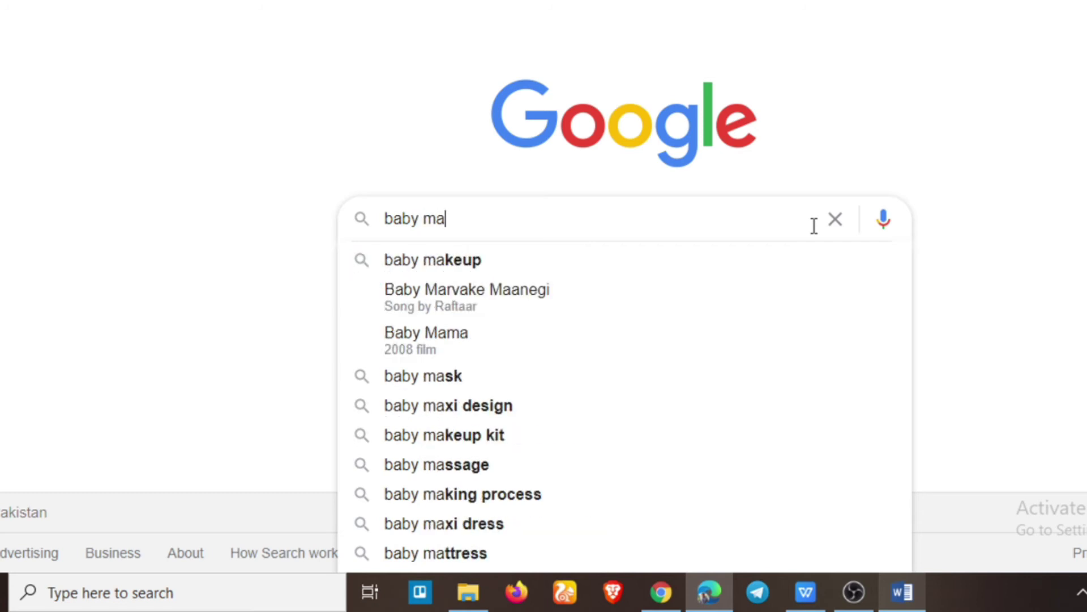
key("BackSpace")
key("BackSpace")
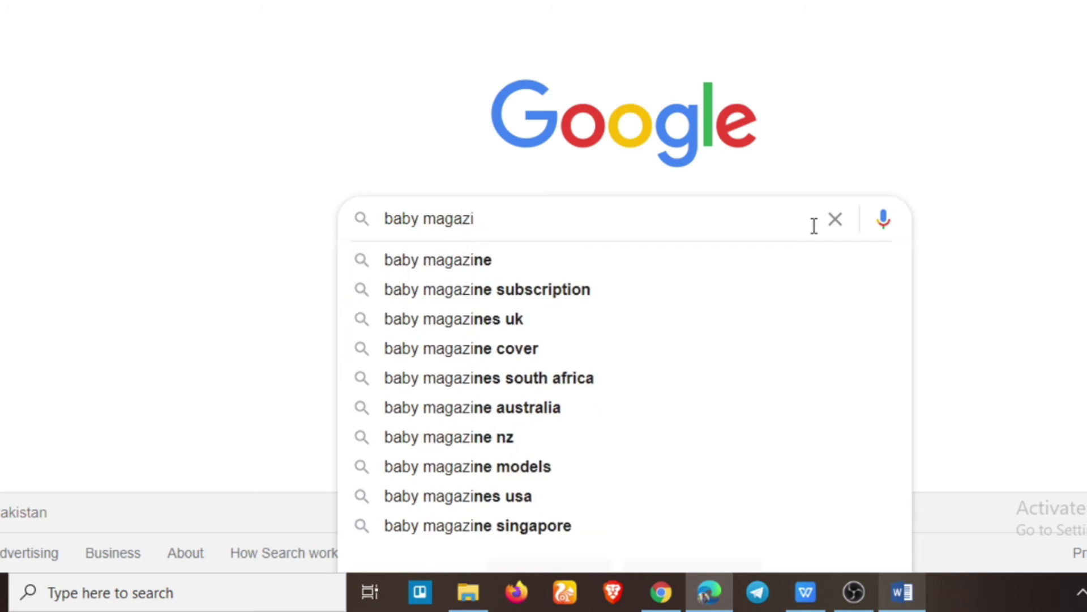
type("ine")
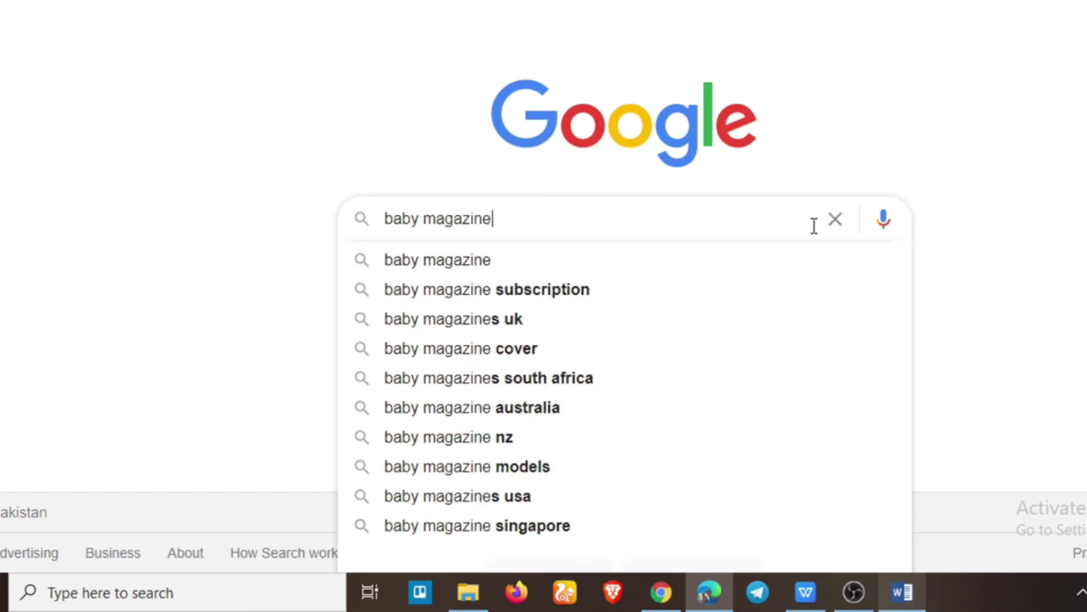
key("Return")
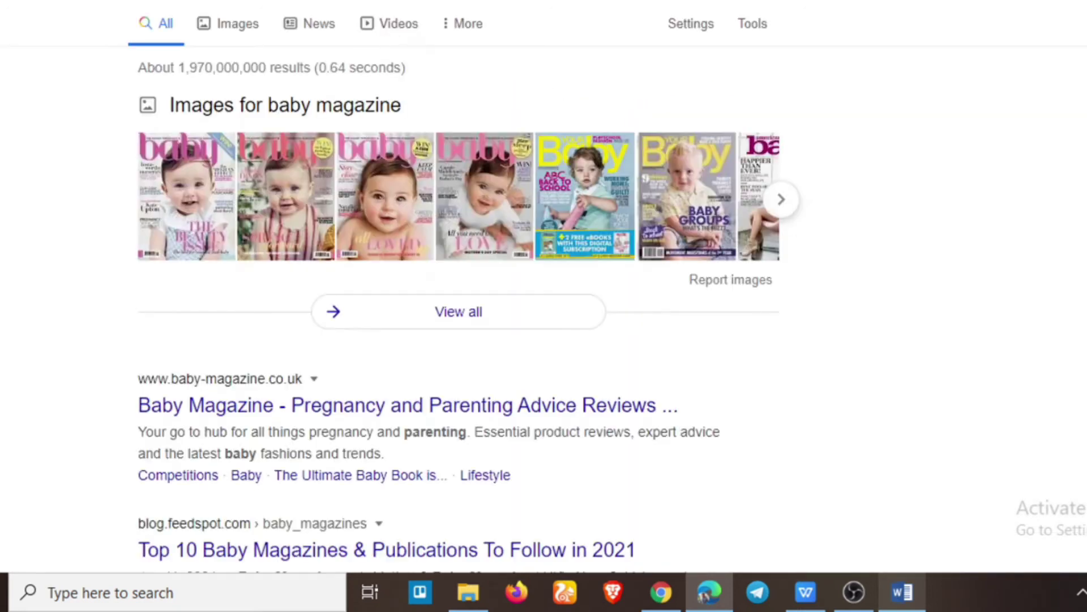
- Narrow the Google search to baby magazines in the USA and look through the results
key("Down")
key("Down")
key("Return")
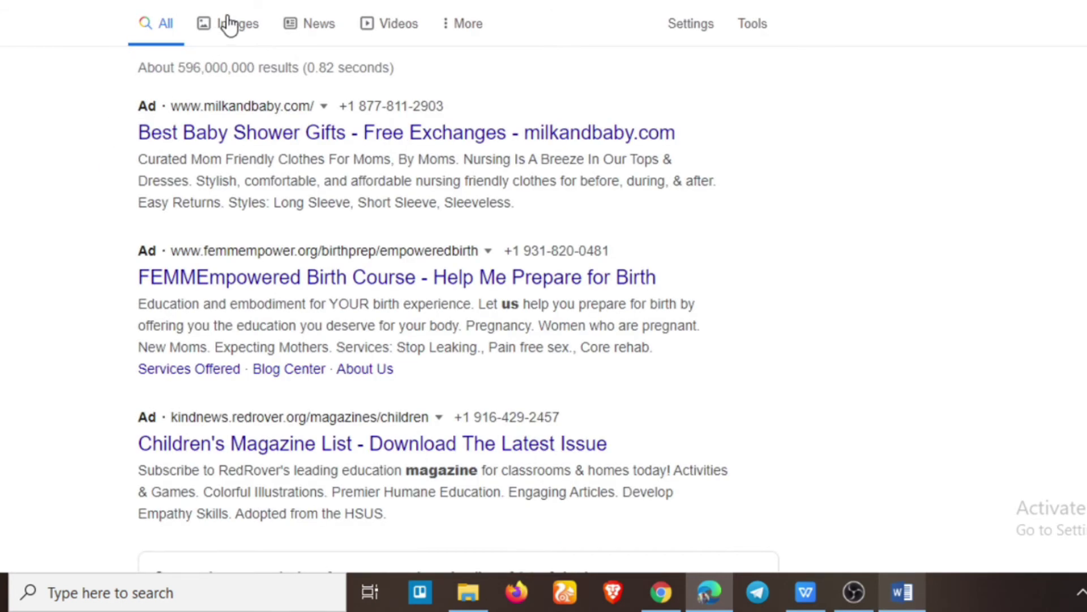
scroll(67, 289, "down", 7)
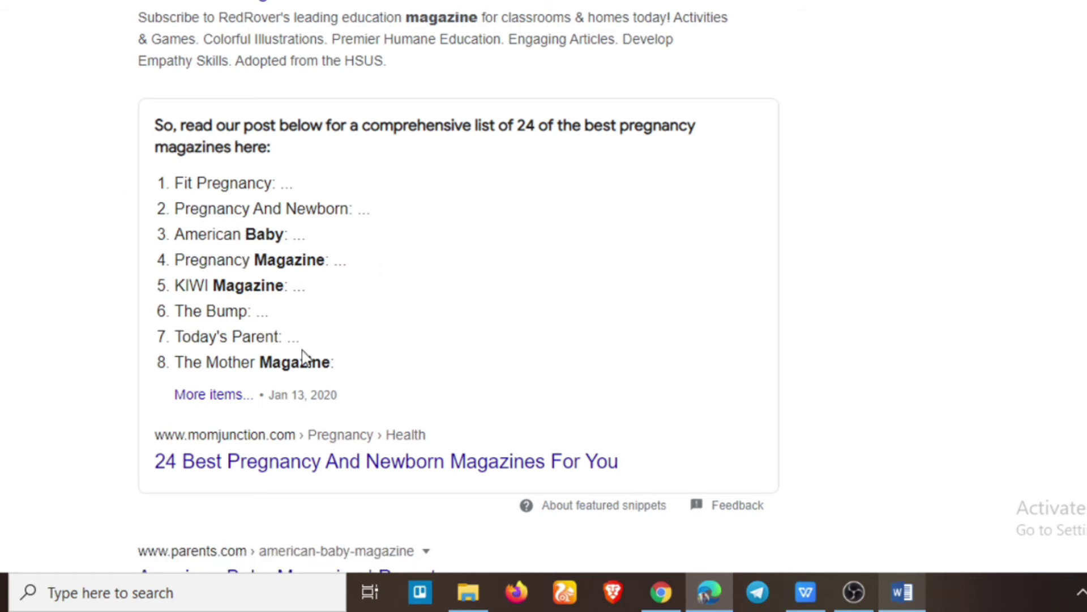
scroll(304, 355, "down", 2)
scroll(335, 233, "up", 7)
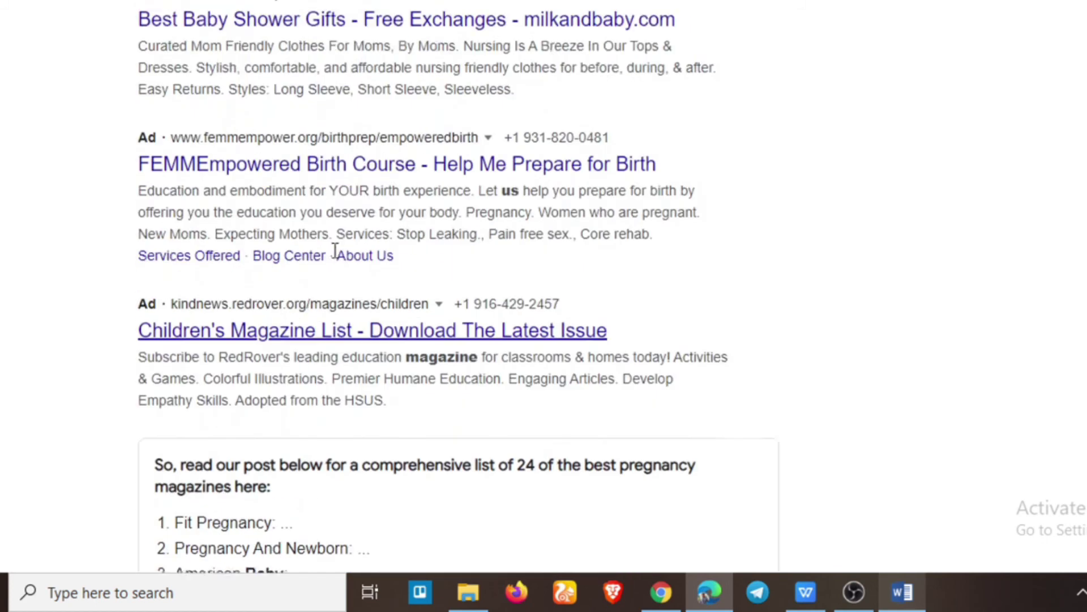
scroll(334, 251, "up", 2)
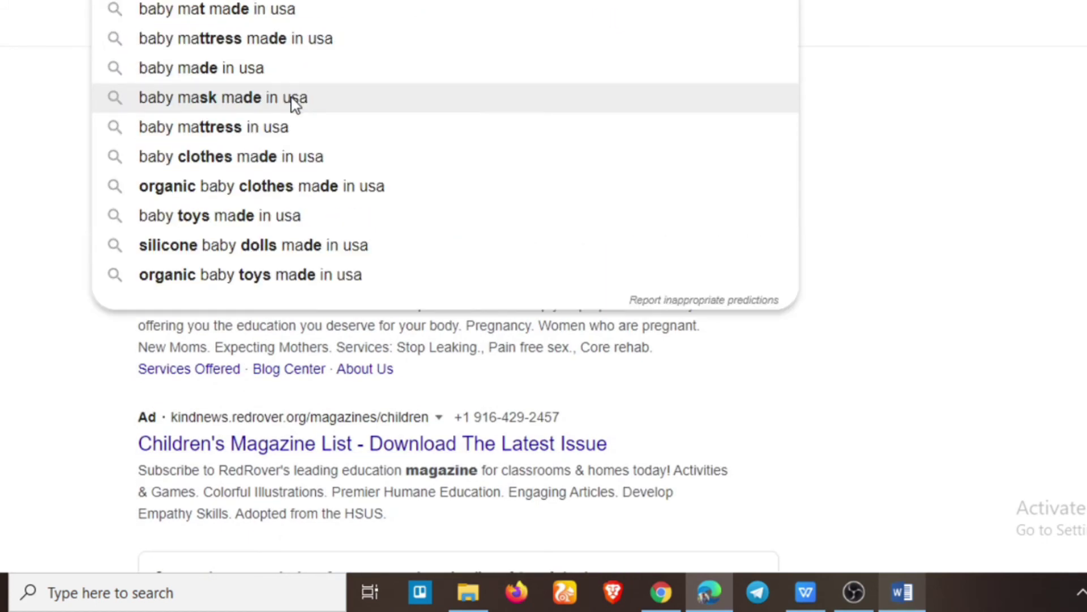
- Change the Google search to baby cloth magazines in usa and read the kids fashion magazine names in the results
key("BackSpace")
key("BackSpace")
type("cloth")
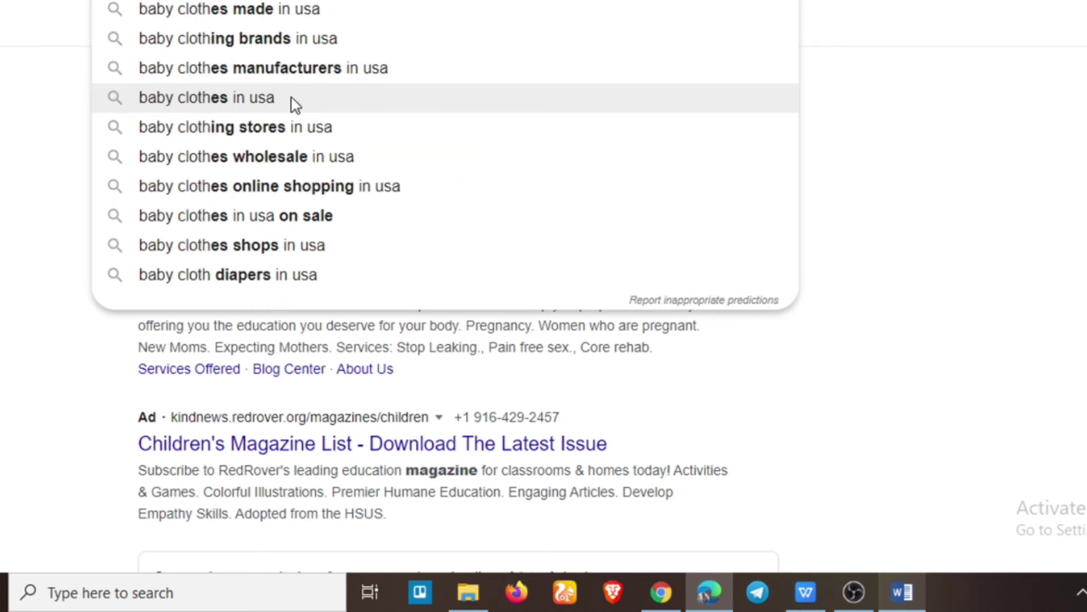
left_click(294, 105)
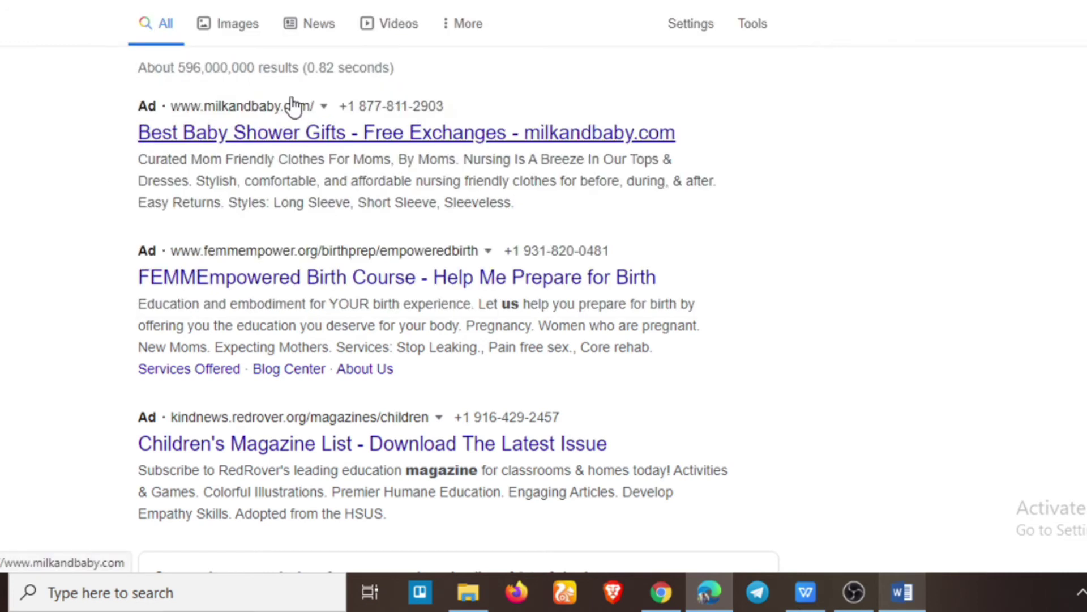
left_click(294, 106)
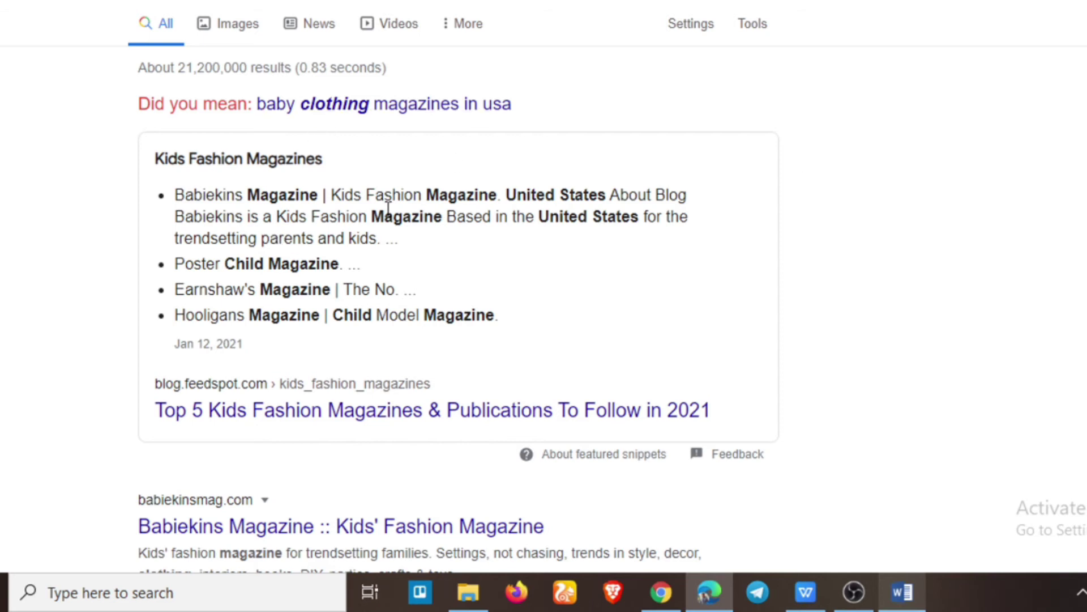
left_click_drag(232, 268, 333, 264)
scroll(359, 270, "down", 2)
- Return to Audience Insights and open the list of interests to add
key("alt+Tab")
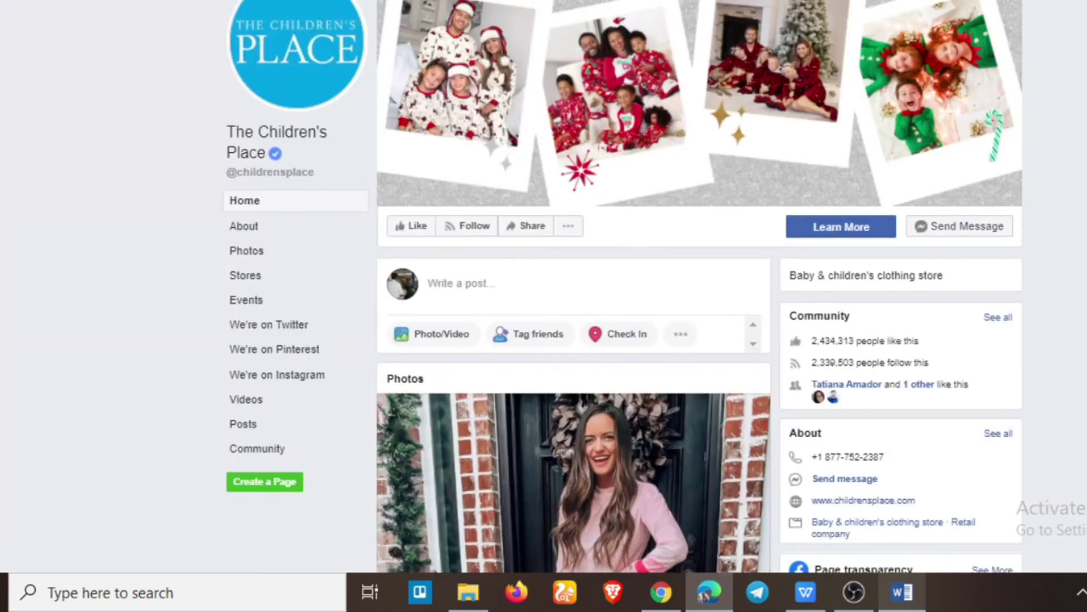
key("alt+Tab")
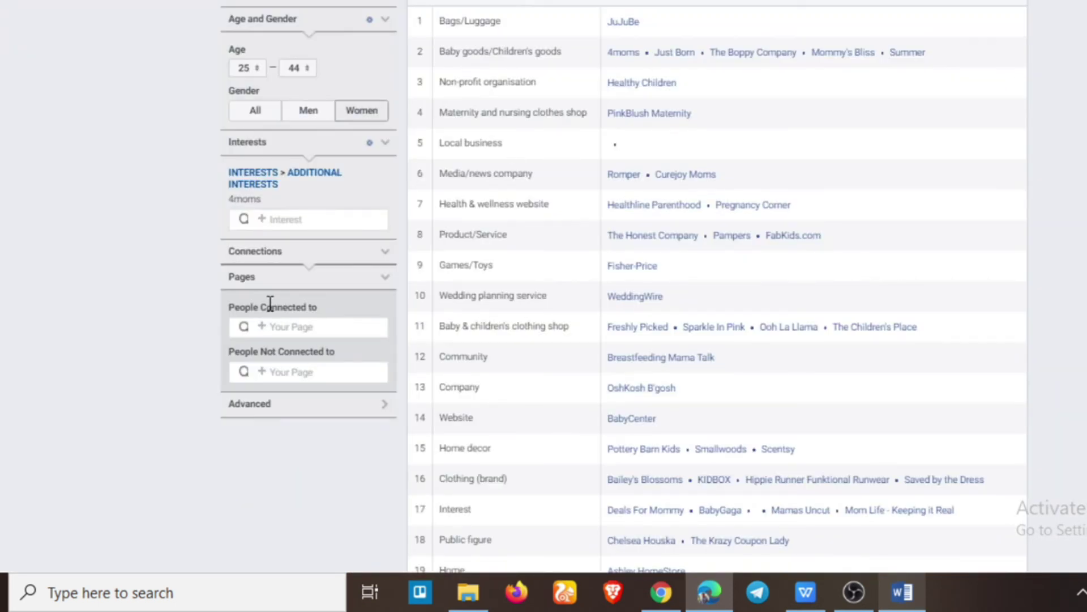
left_click(305, 220)
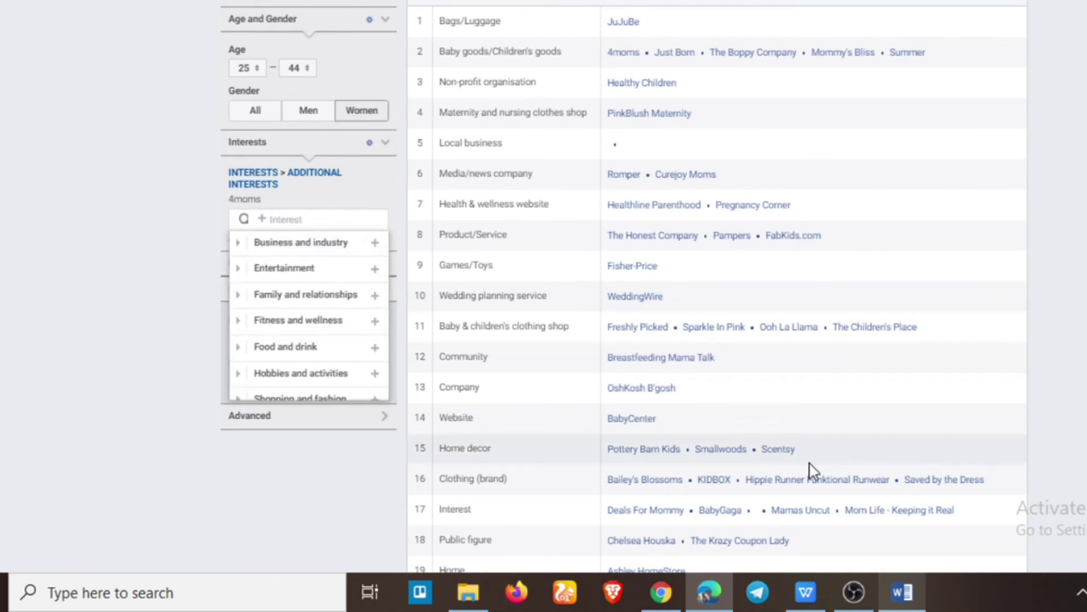
- Review the page names from Freshly Picked to 4moms in the Word document by selecting them
left_click(902, 592)
scroll(483, 294, "up", 1)
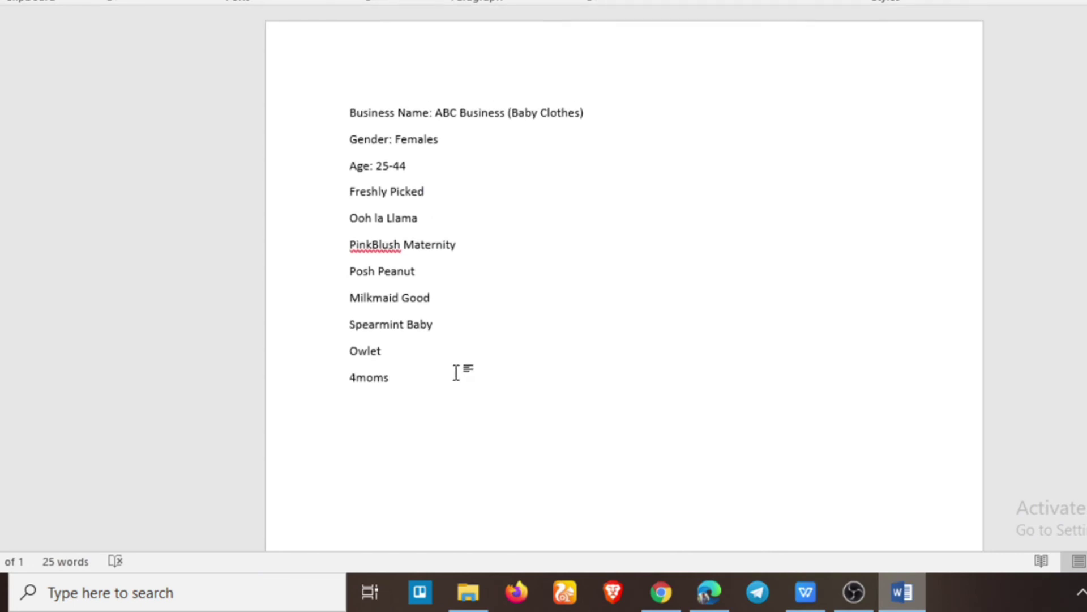
left_click_drag(417, 369, 331, 207)
scroll(565, 369, "down", 1)
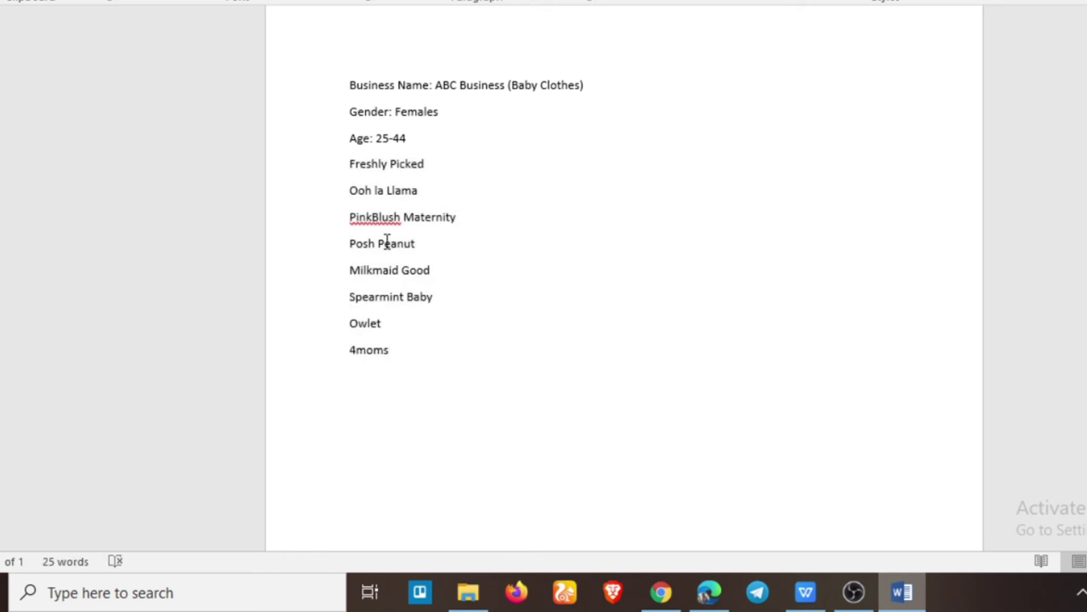
left_click_drag(406, 340, 353, 164)
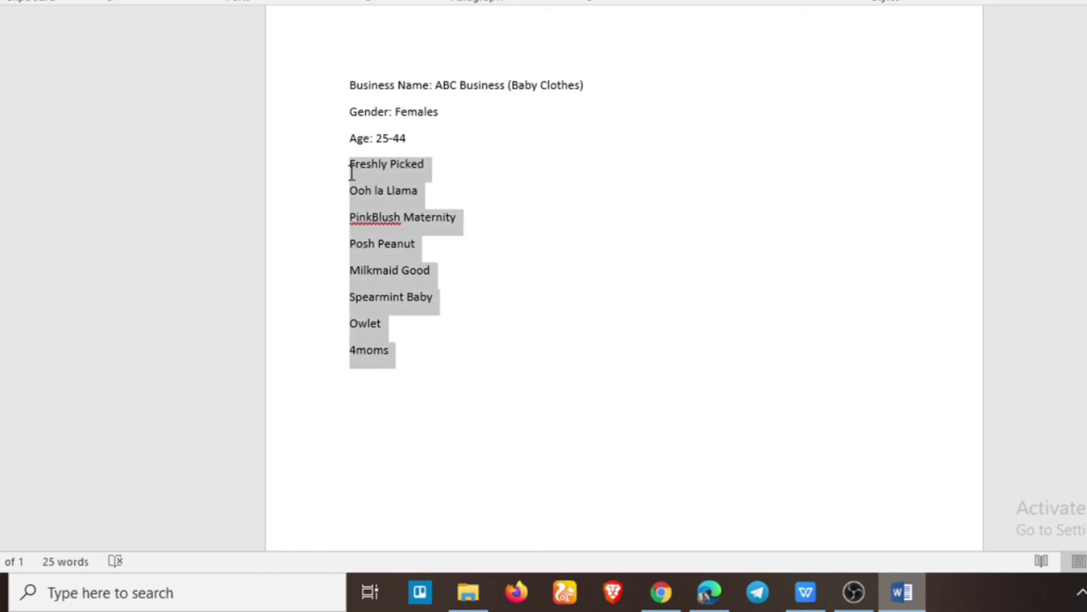
scroll(448, 363, "down", 1)
- Add a "Narrowed Audience:" section below 4moms with the lines "Parents (0-12 months)" and "Parents (1-2 years)"
left_click(467, 351)
key("Return")
type("Narro")
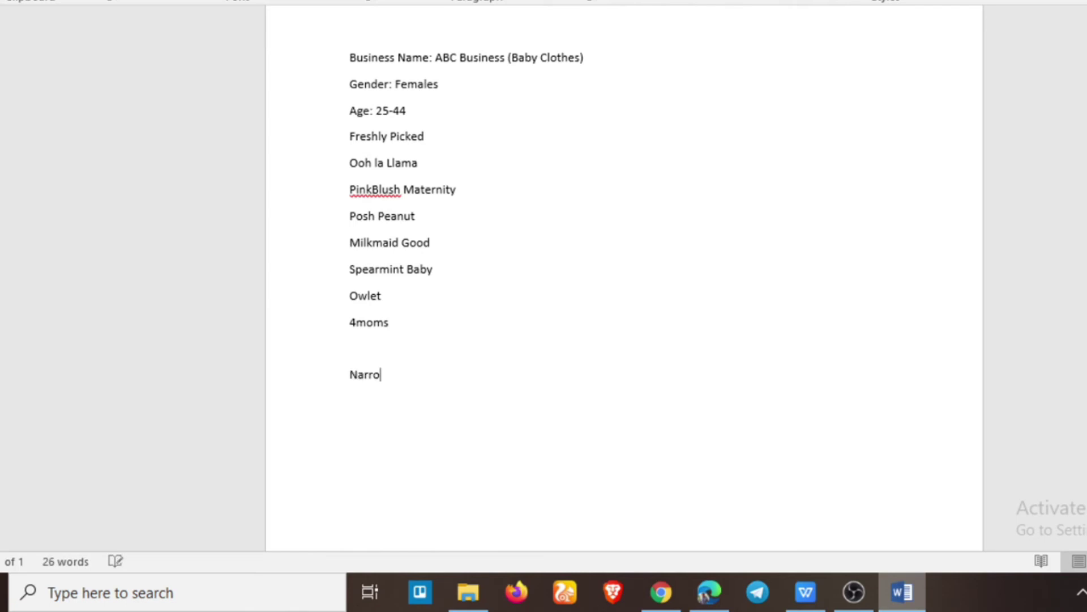
type("wed Audience:")
key("Return")
type("Parents")
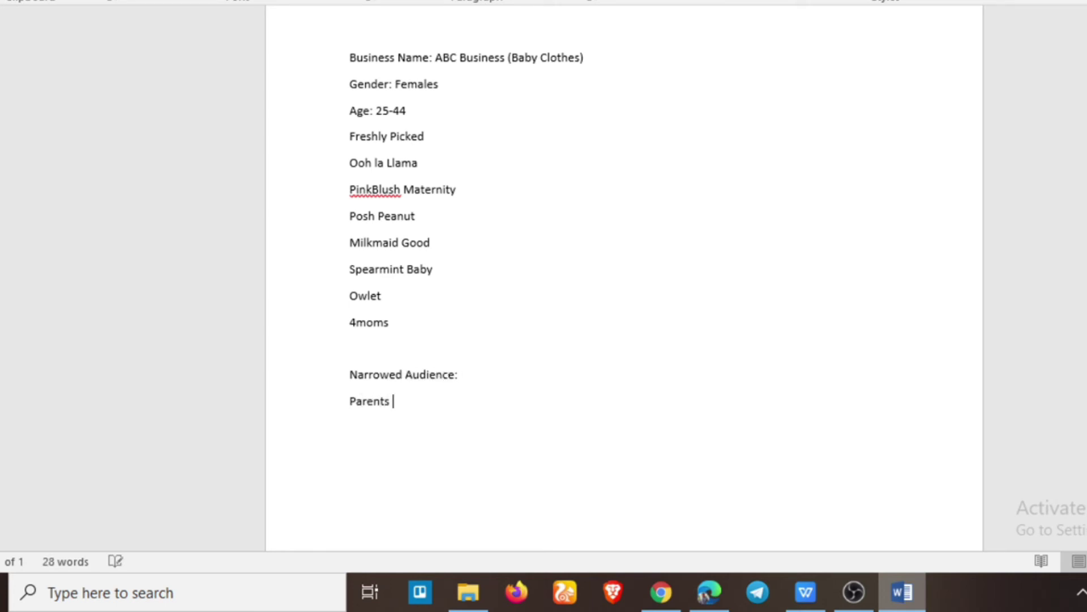
type(" (0-12 months")
key("Return")
type("Parents")
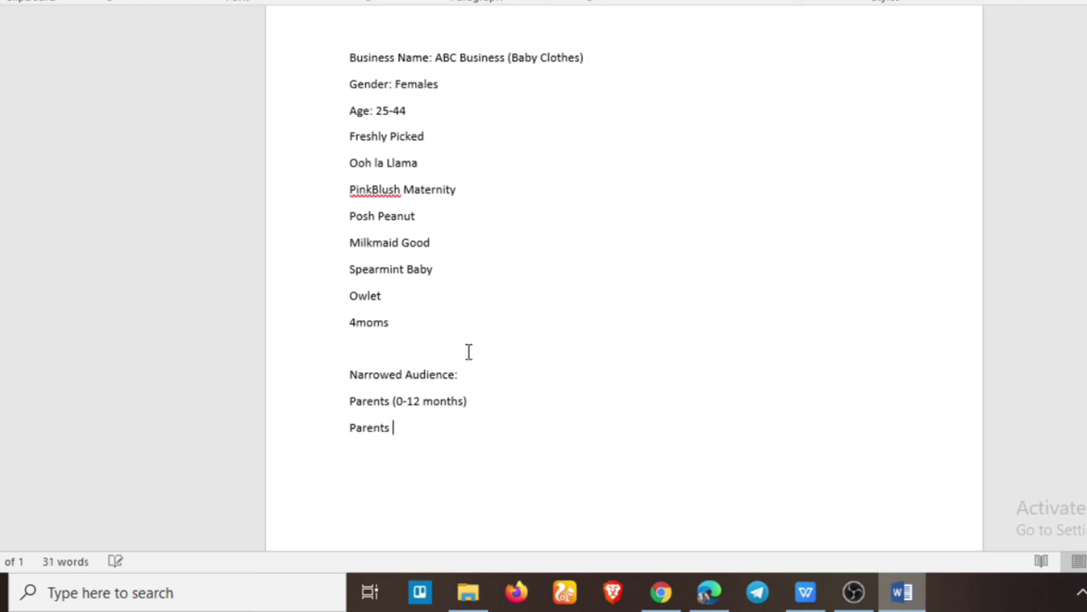
type(" (1-2 years)")
- Add a second "Narrowed Audience:" section below the parents lines listing "Engaged Shoppers" and "Online Shopping"
scroll(469, 352, "down", 3)
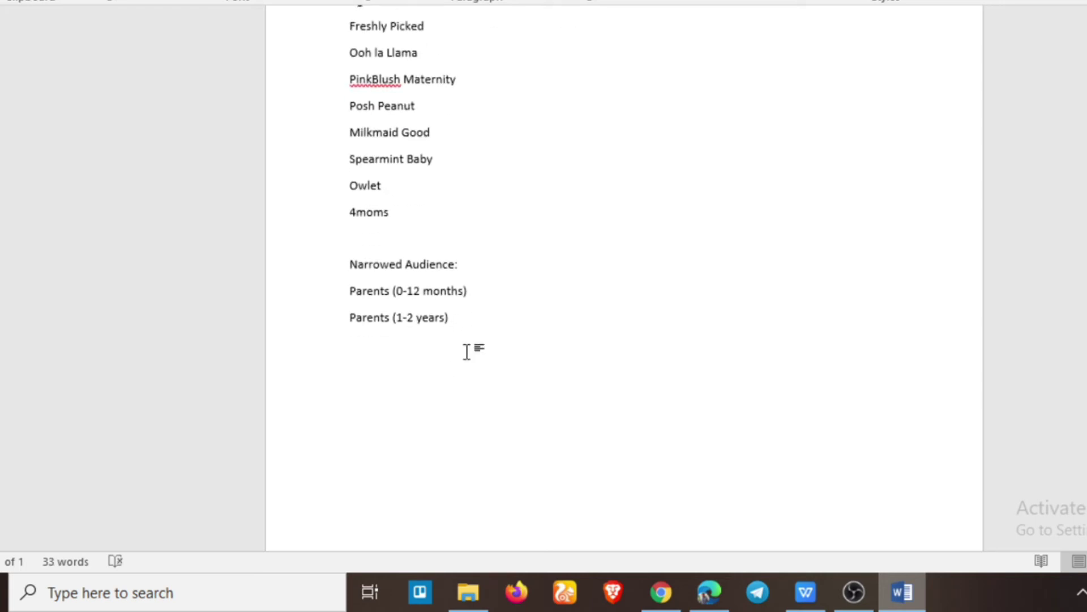
type("Narrowed ")
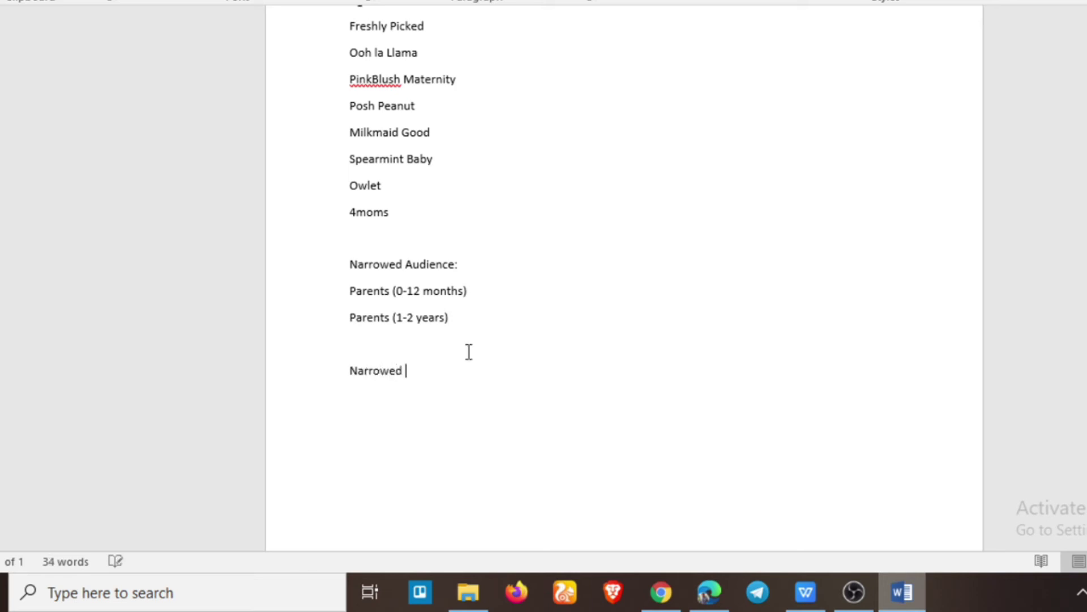
type("Audience:")
key("Return")
type("Engaged")
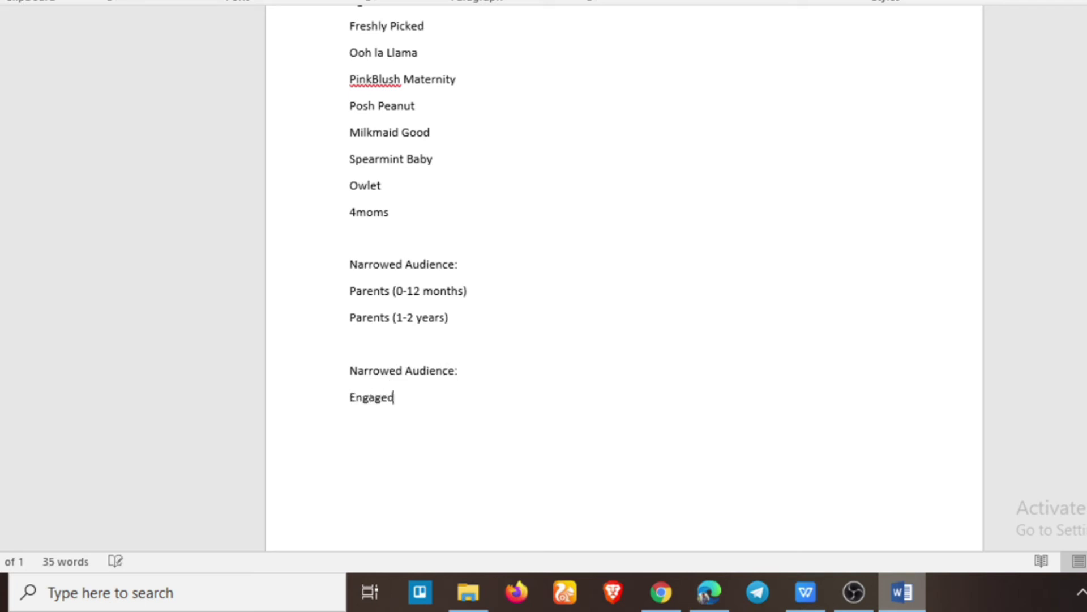
type(" Shoppers ")
type("Onlin")
type("e")
key("BackSpace")
type("ne Shopping")
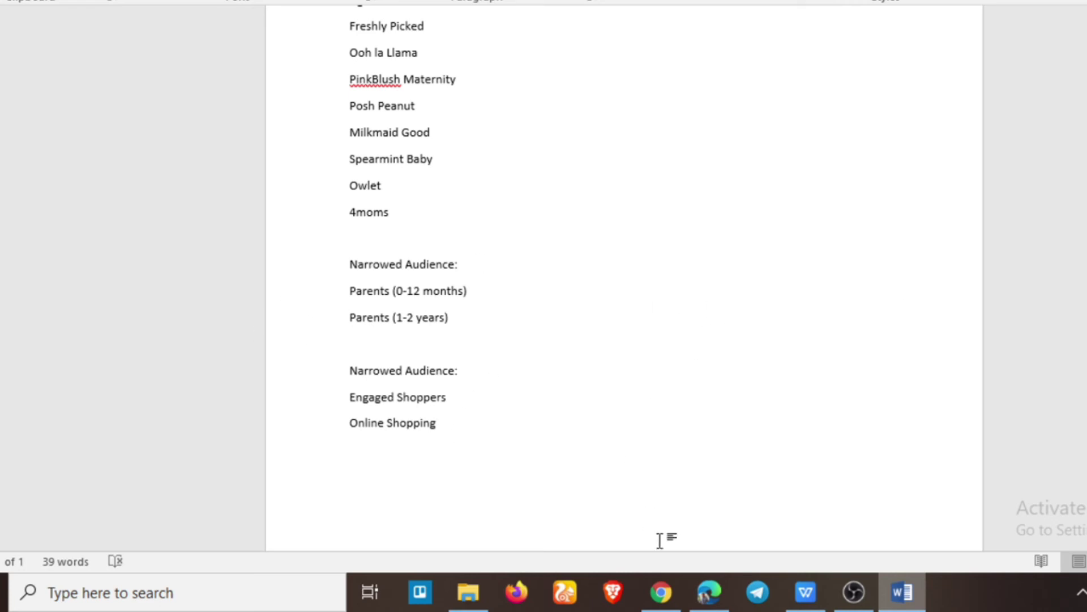
- Switch to Facebook Ads Manager in the browser and create a new campaign with the Conversions objective
left_click(703, 595)
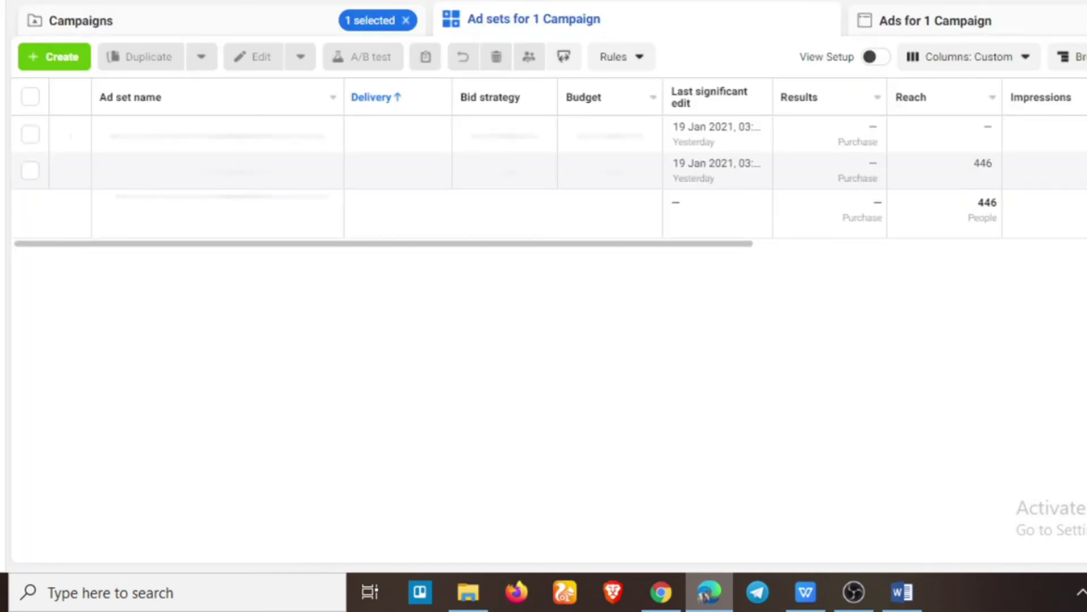
left_click(148, 16)
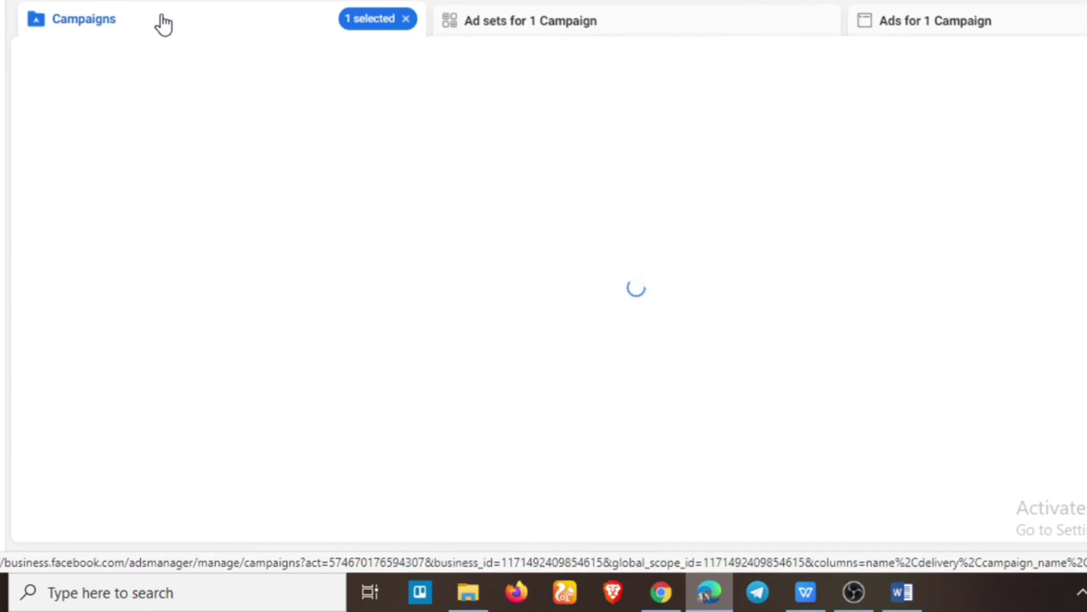
left_click(52, 59)
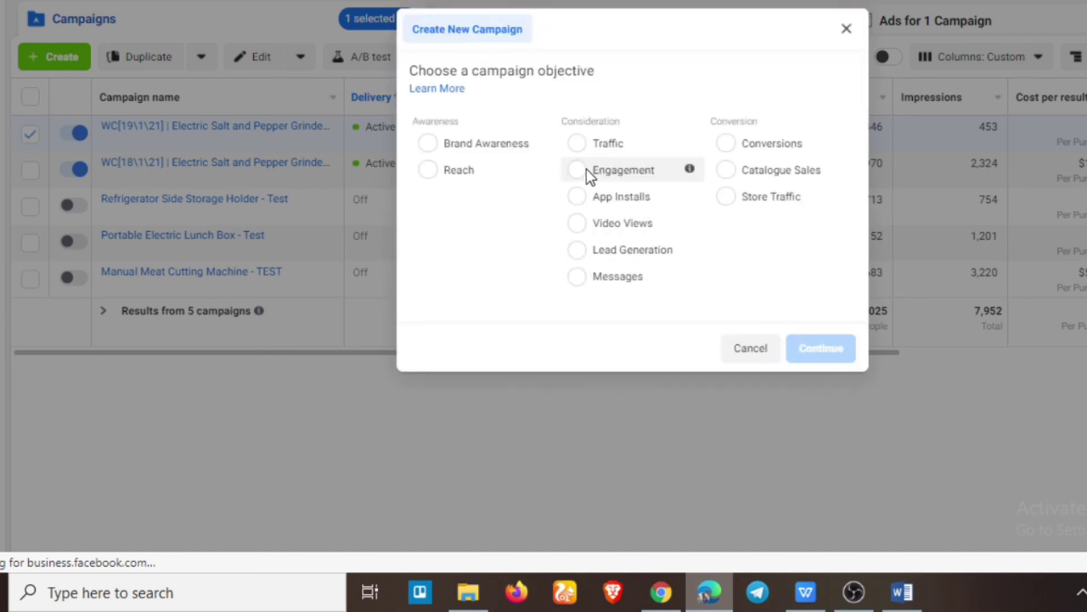
left_click(735, 165)
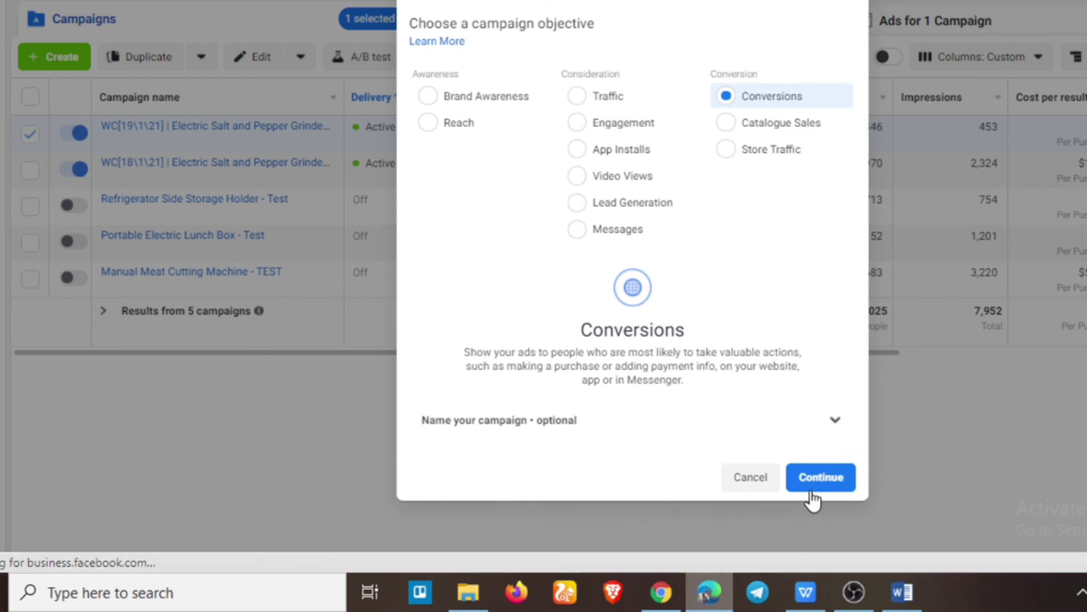
left_click(817, 475)
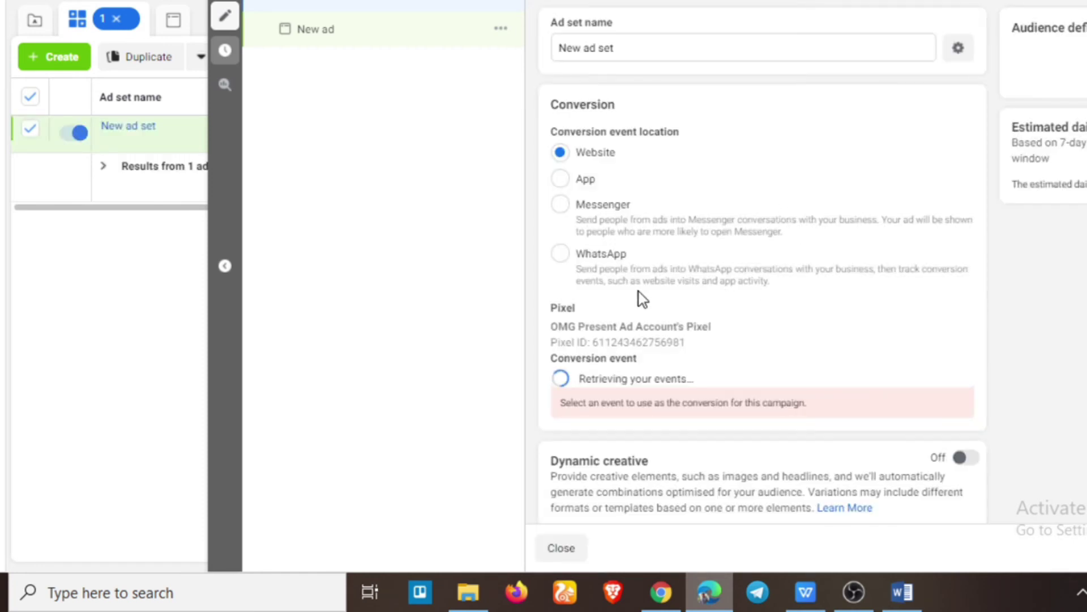
- Set the new ad set's audience age range to 25–44
scroll(642, 299, "down", 3)
scroll(729, 266, "down", 10)
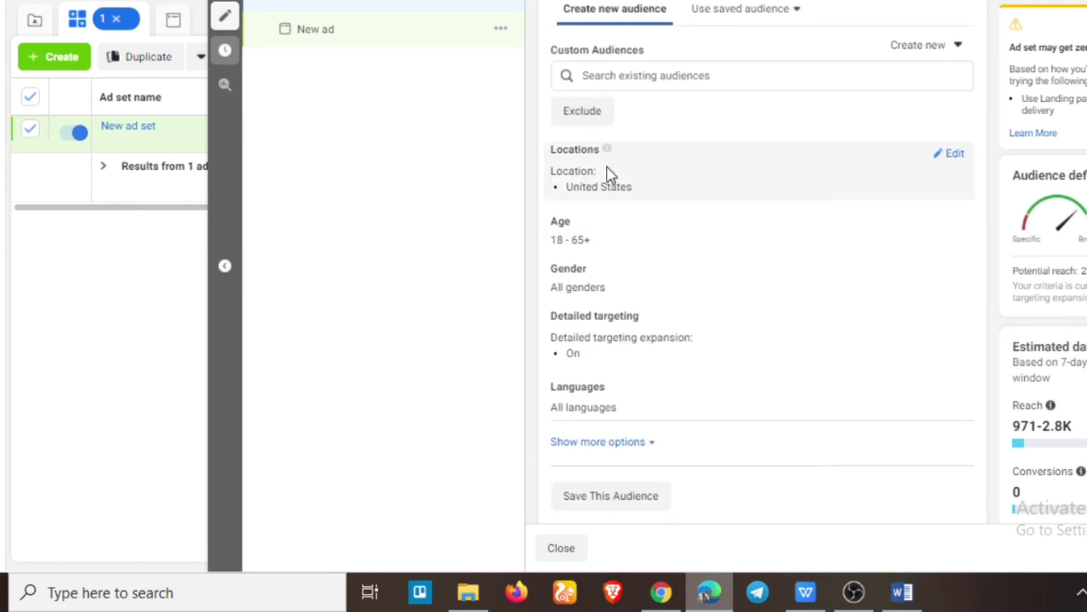
scroll(827, 216, "down", 1)
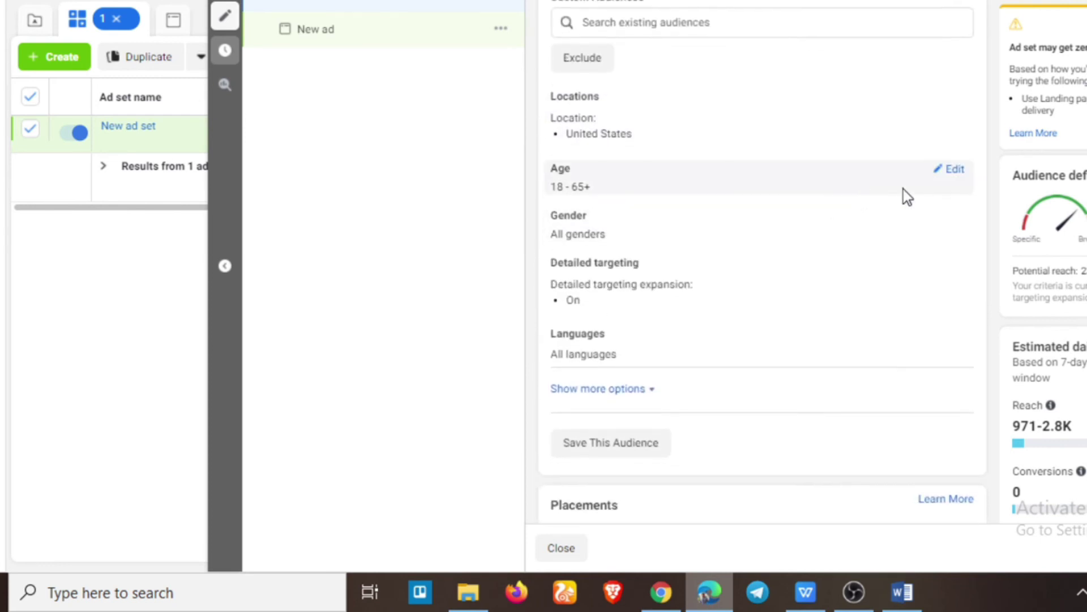
left_click(953, 169)
left_click(585, 199)
scroll(622, 310, "down", 3)
left_click(589, 379)
left_click(660, 199)
scroll(659, 336, "up", 2)
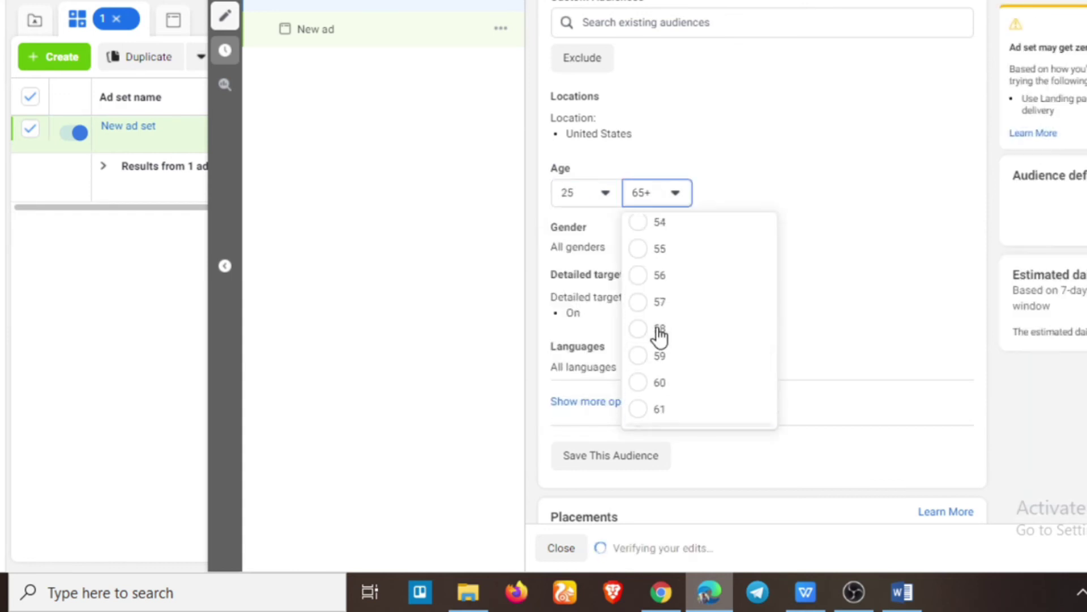
scroll(658, 335, "up", 3)
left_click(671, 261)
- Set the audience gender to Women and turn off detailed targeting expansion
left_click(956, 231)
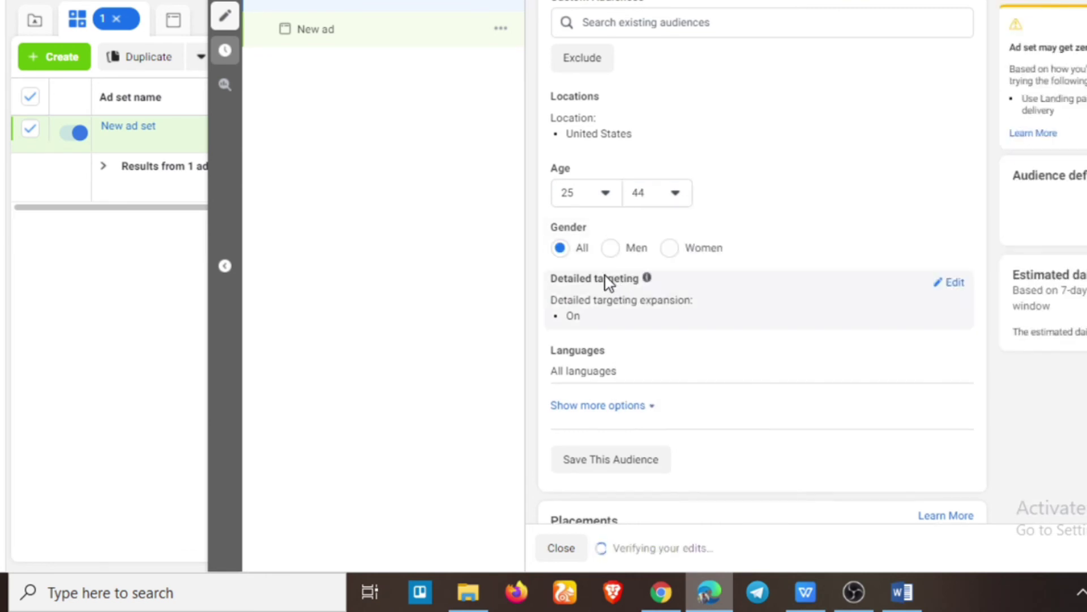
left_click(675, 252)
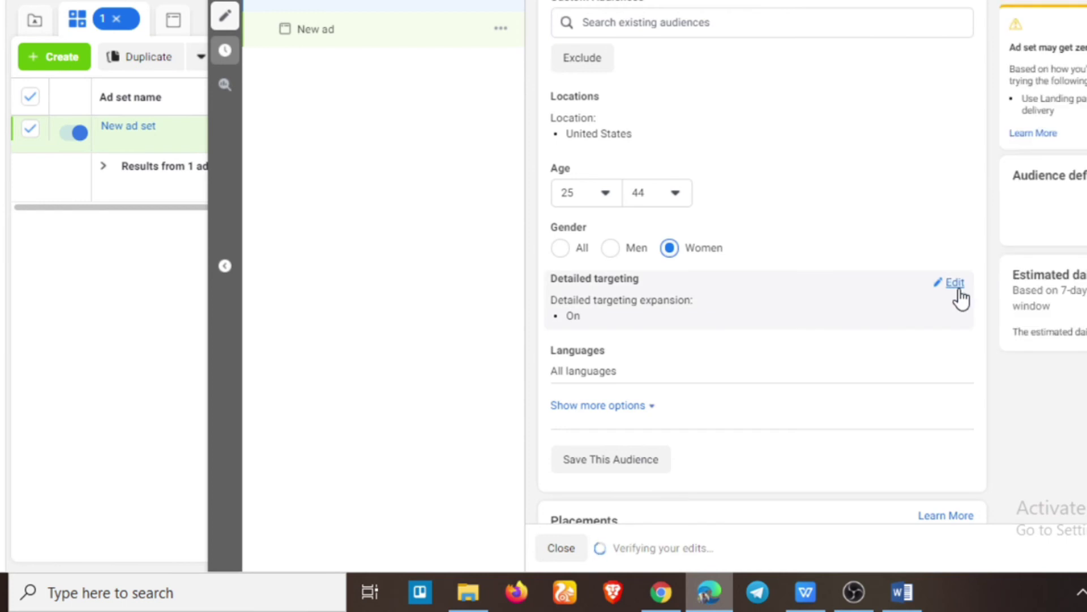
left_click(956, 283)
scroll(758, 269, "down", 1)
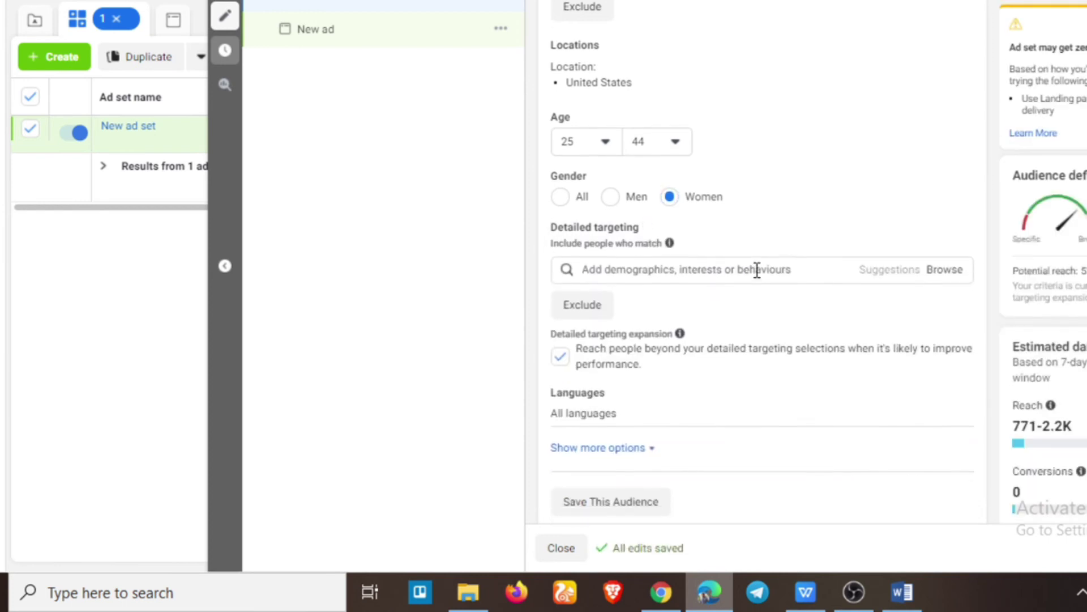
left_click(560, 358)
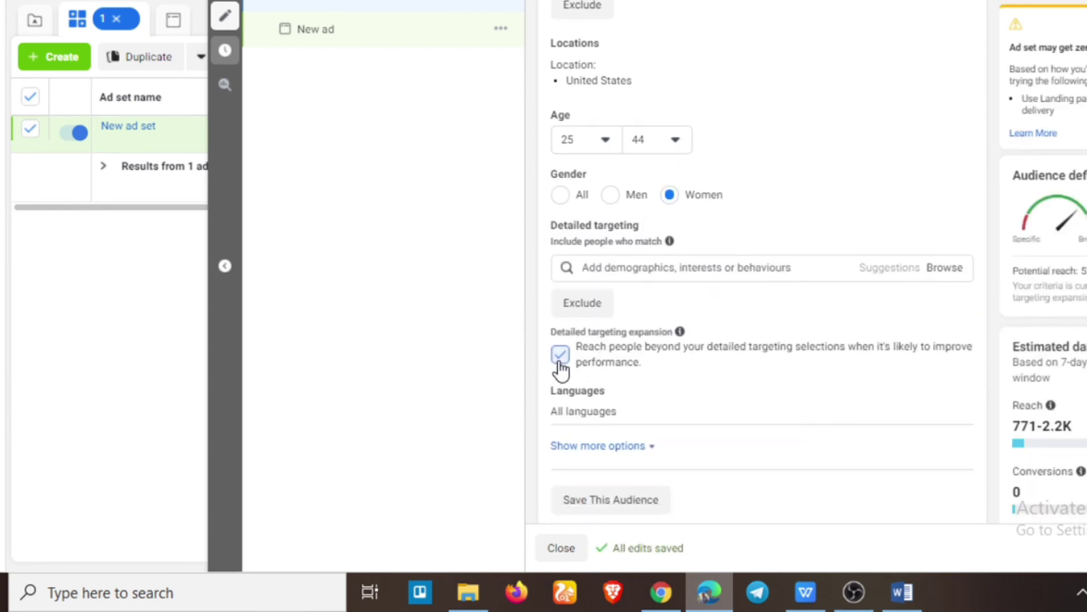
- Add the interest "4moms" to the ad set's detailed targeting
left_click(669, 266)
type("4moms")
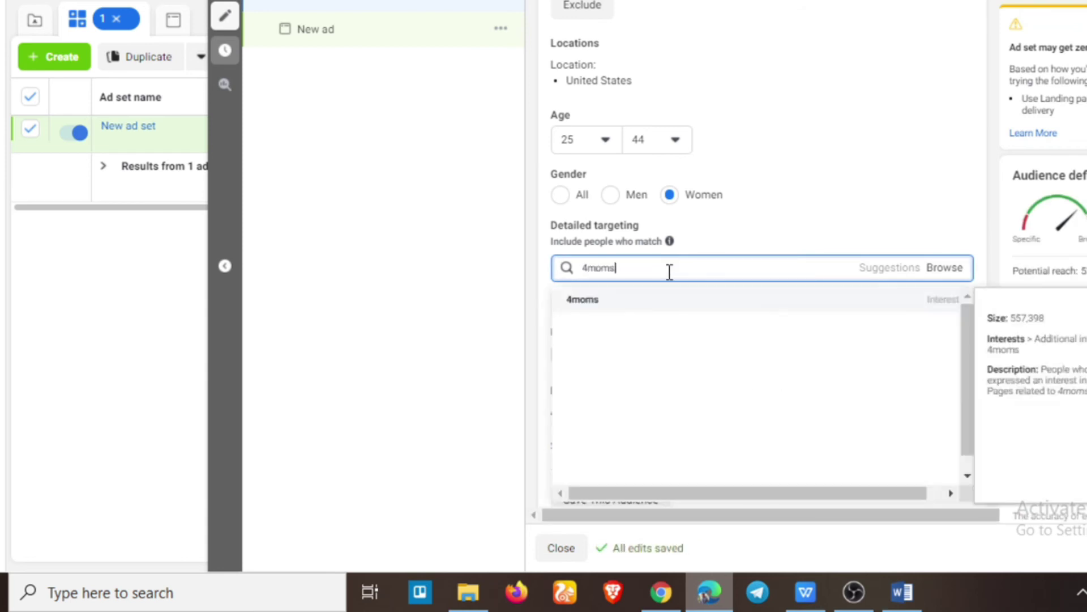
left_click(659, 302)
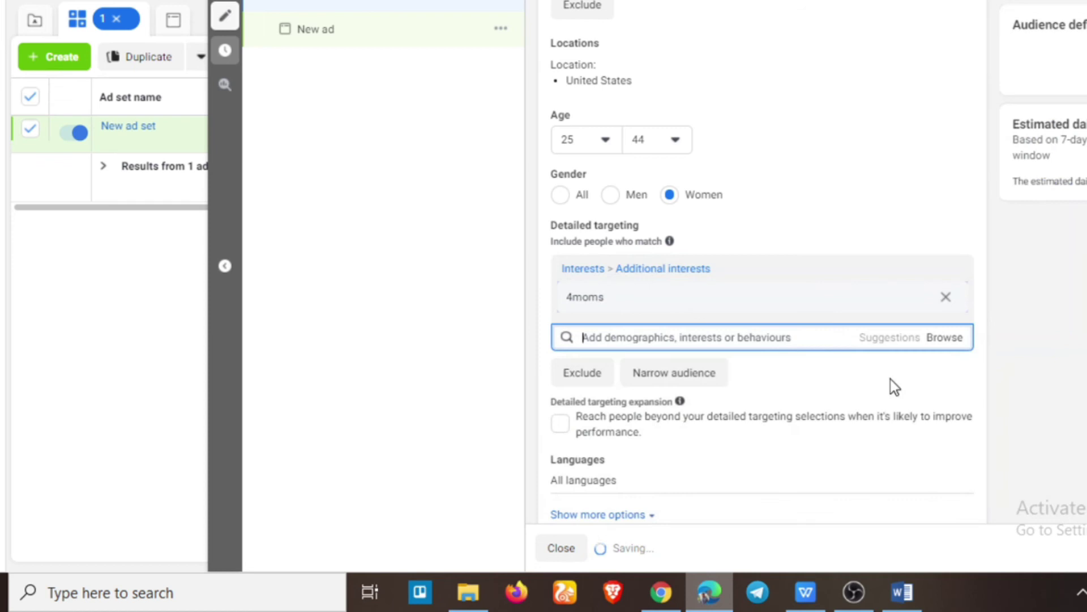
- Check the page names in the Word document and search the detailed targeting options for "spearmint baby"
left_click(918, 586)
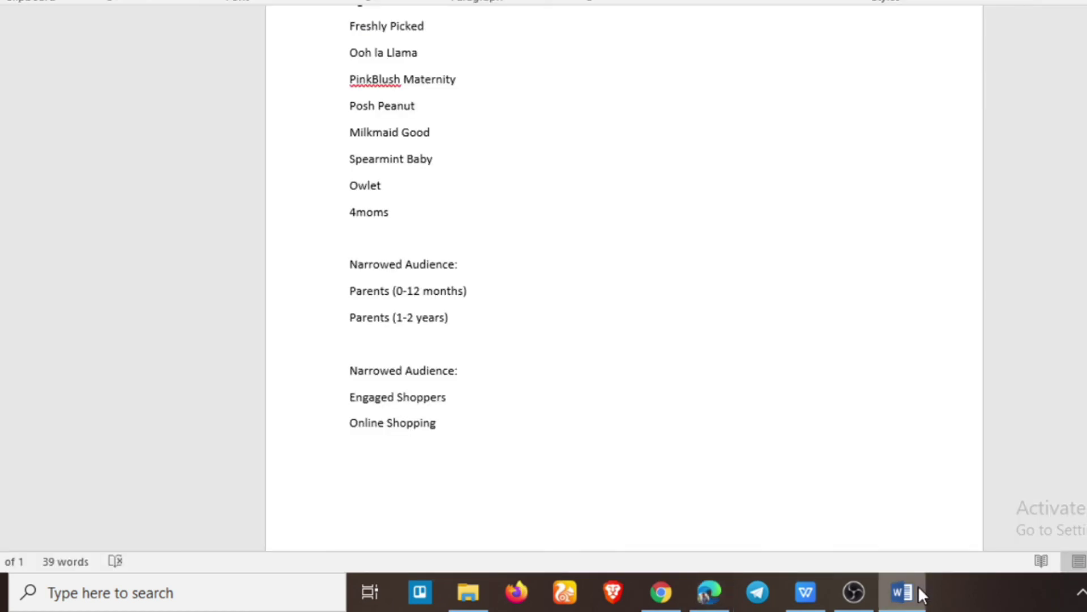
left_click(918, 585)
type("spearmint baby")
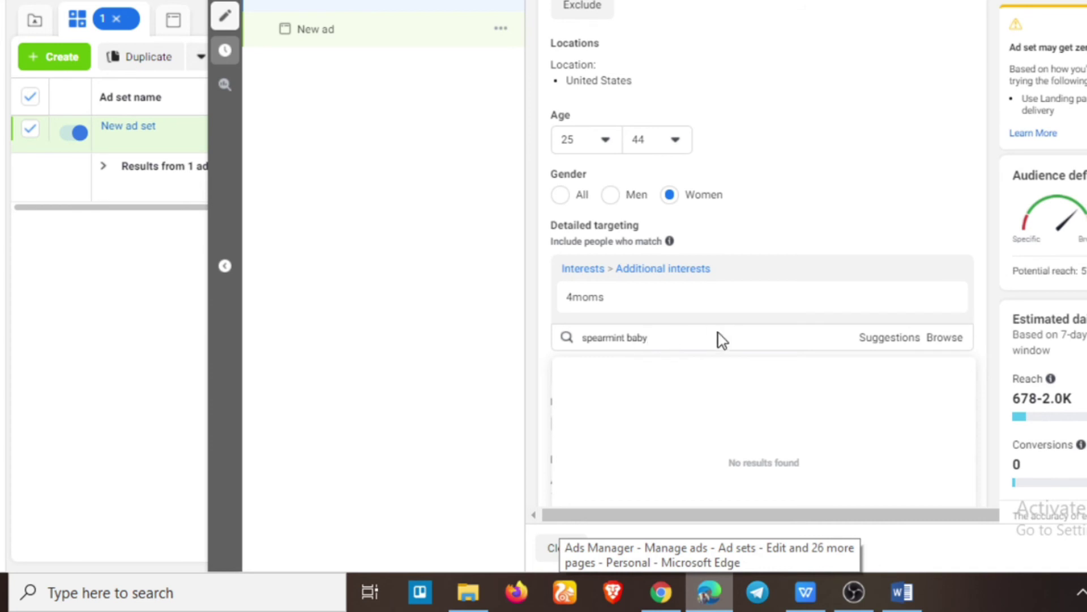
- Search detailed targeting for "Spearmint Baby" copied from Word, retry with "Spearmint", and delete the Spearmint Baby line from the Word list
key("alt+Tab")
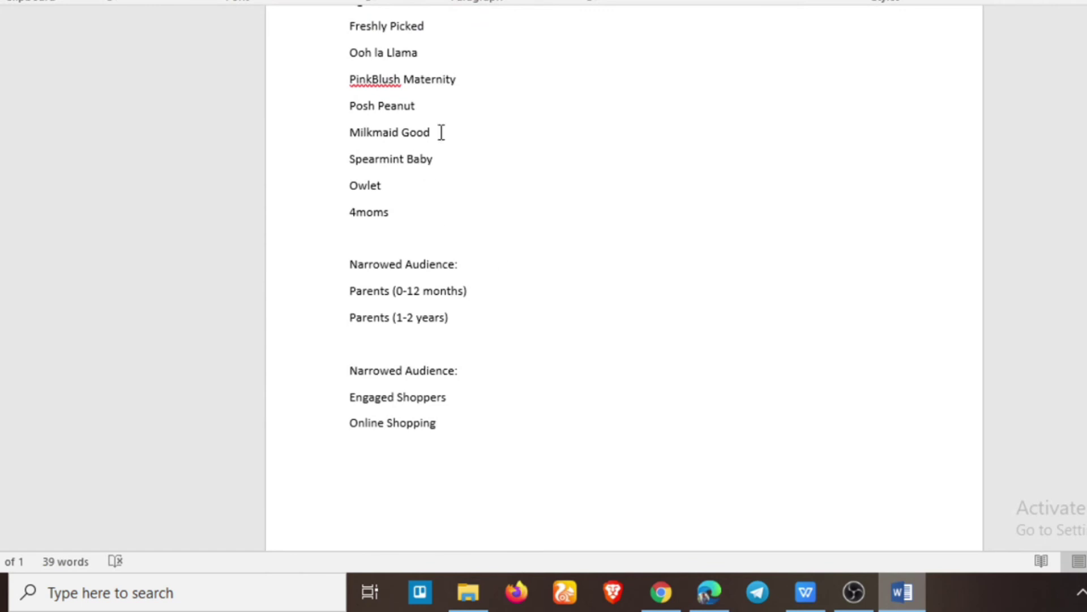
left_click_drag(438, 162, 362, 164)
key("ctrl+c")
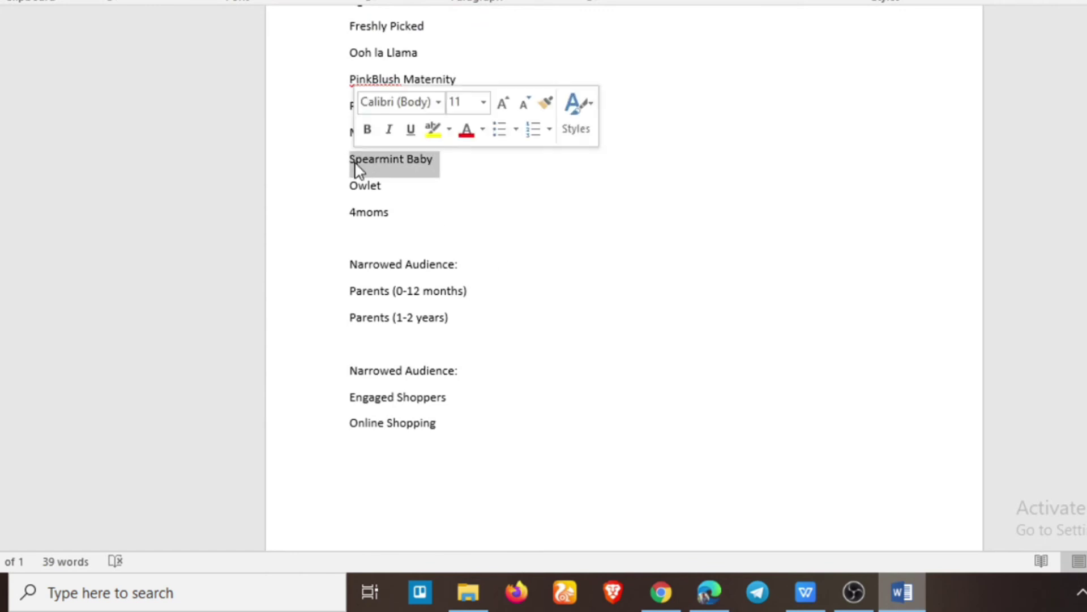
left_click(708, 592)
left_click(670, 338)
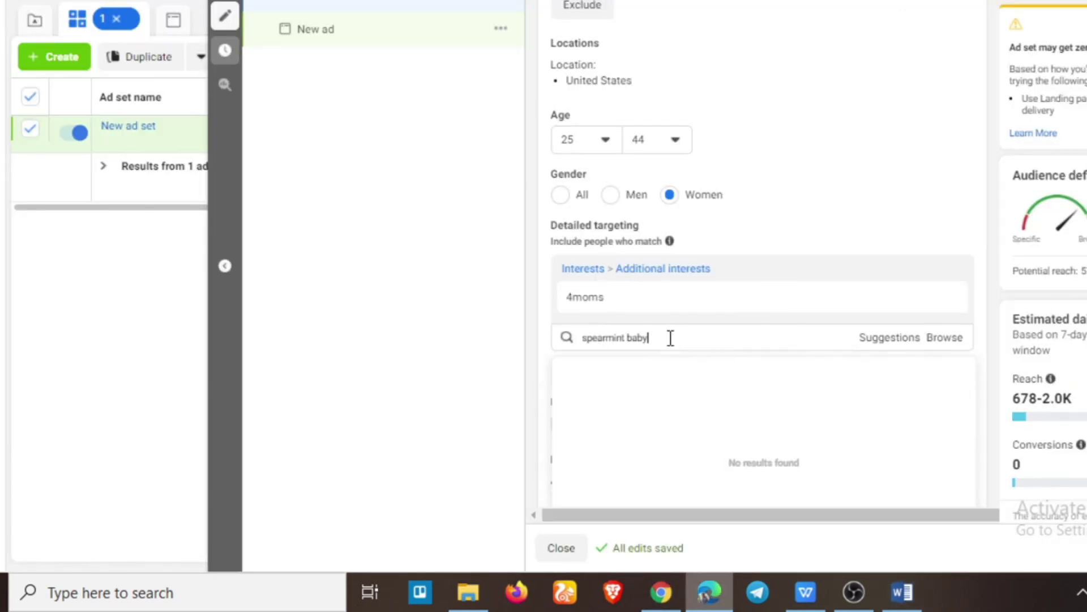
key("ctrl+a")
key("ctrl+v")
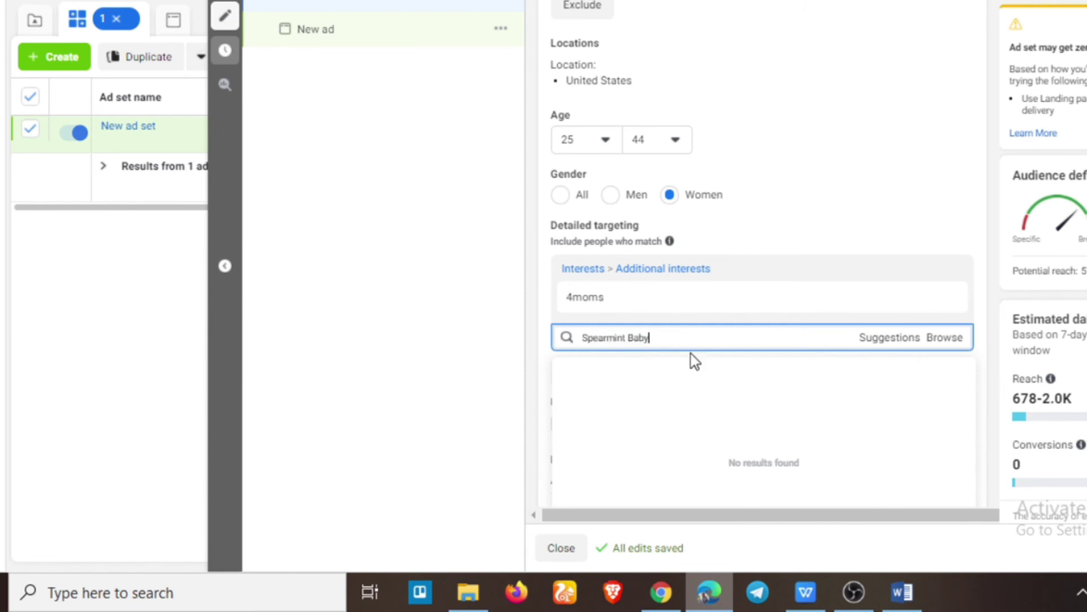
scroll(813, 371, "down", 1)
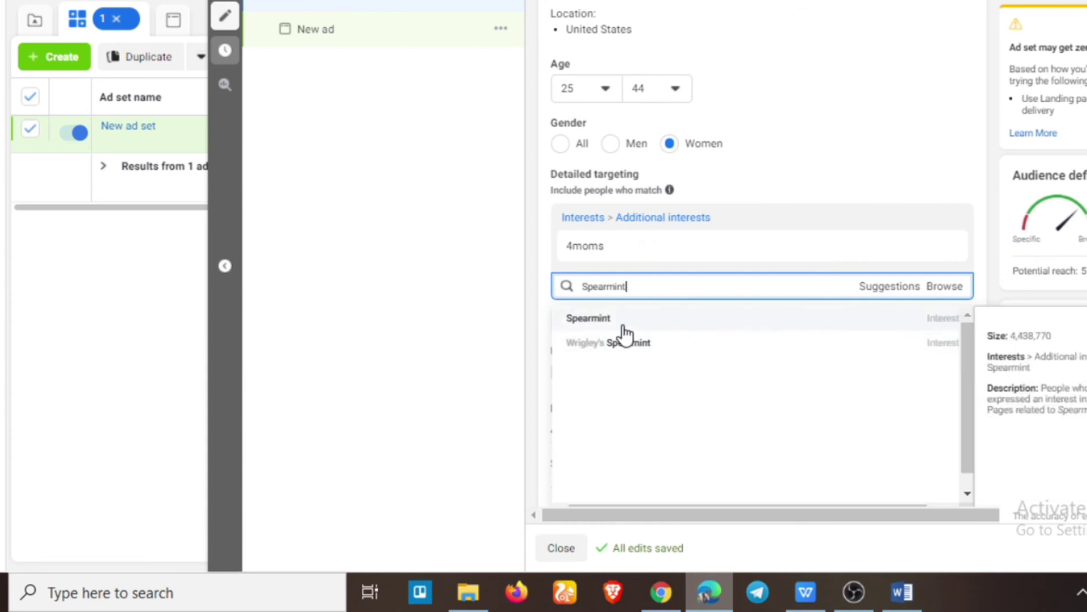
left_click(902, 592)
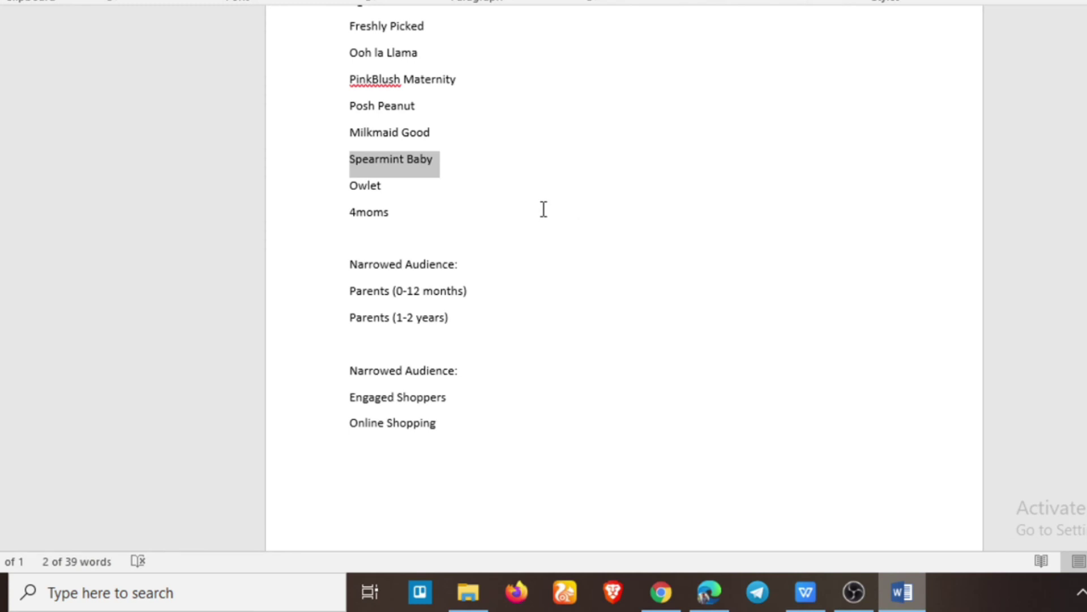
key("Delete")
- Search detailed targeting in Ads Manager for "Owlet" copied from Word, and delete that line from the Word list
left_click_drag(399, 170, 328, 175)
key("ctrl+c")
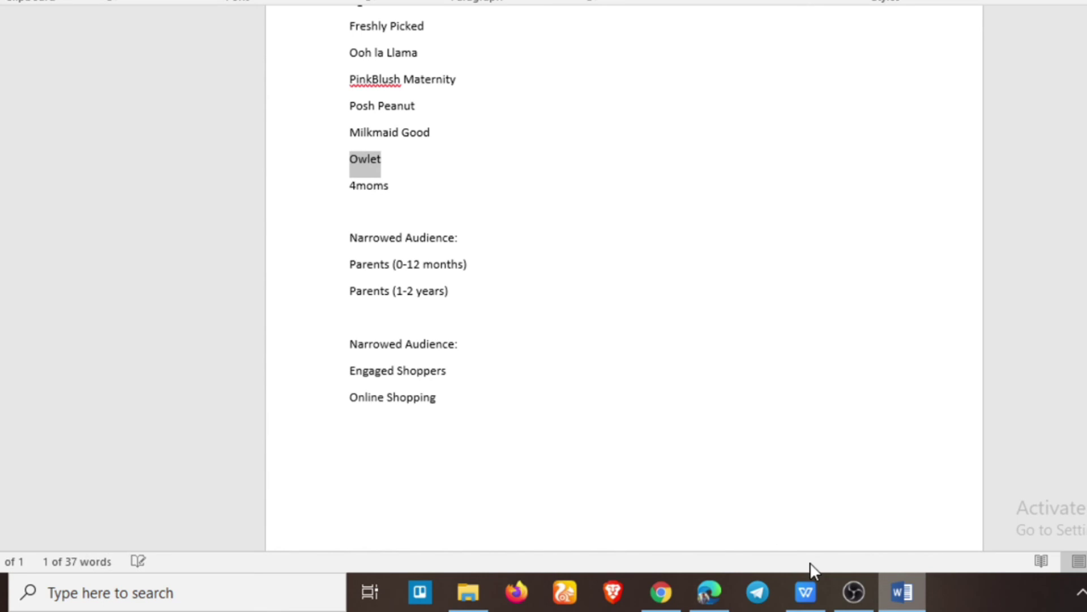
left_click(709, 592)
triple_click(694, 291)
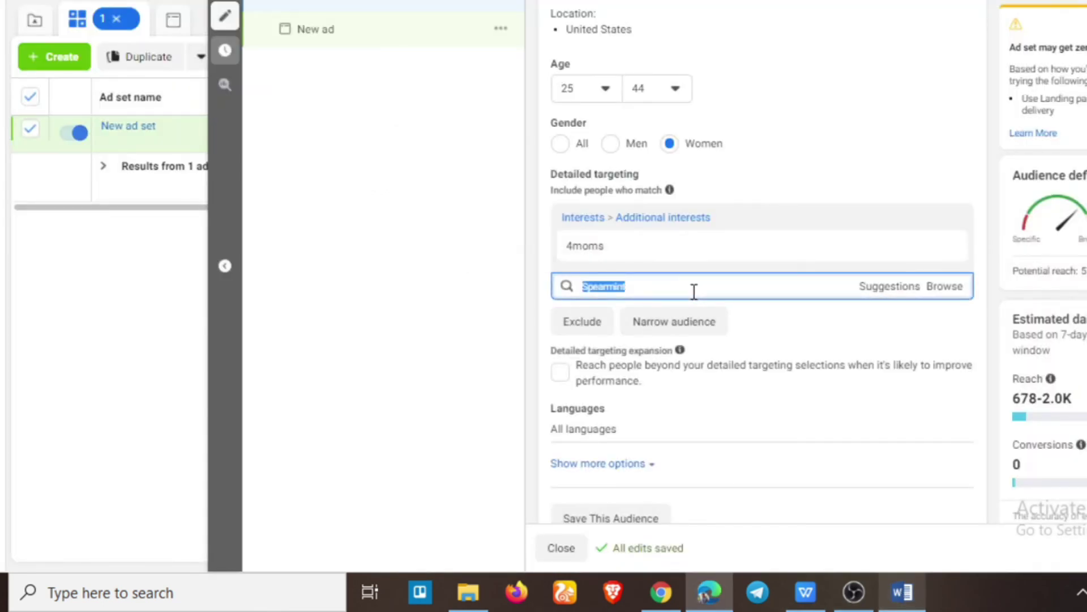
key("ctrl+v")
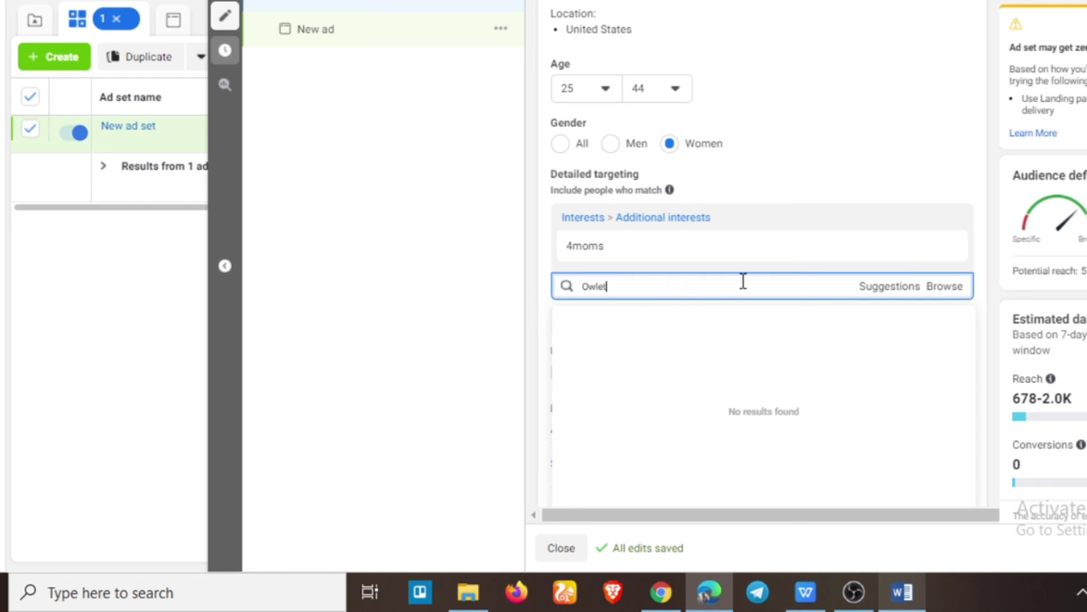
left_click(905, 602)
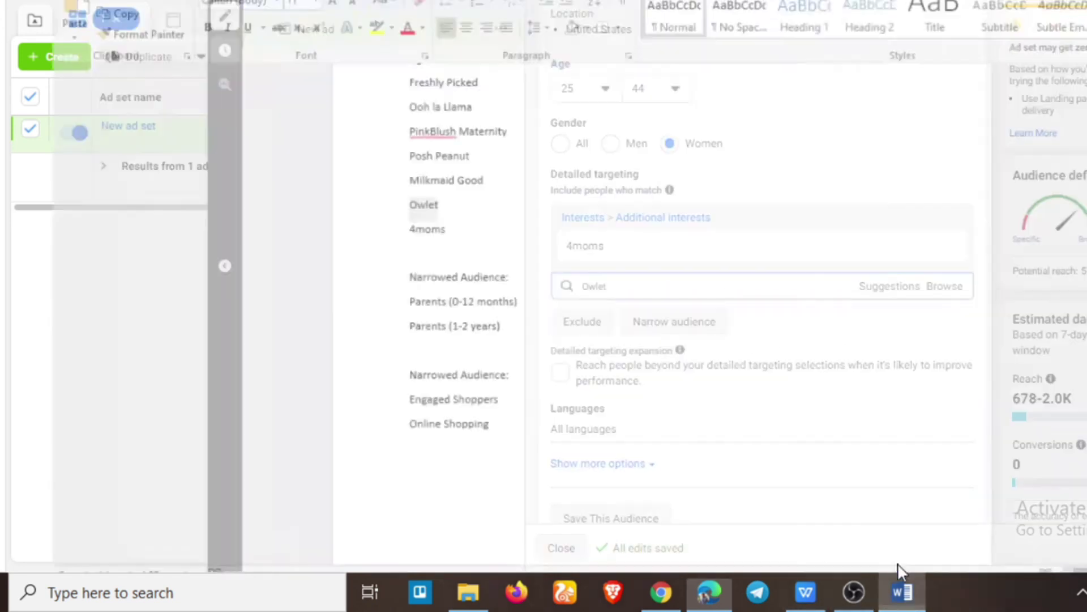
key("BackSpace")
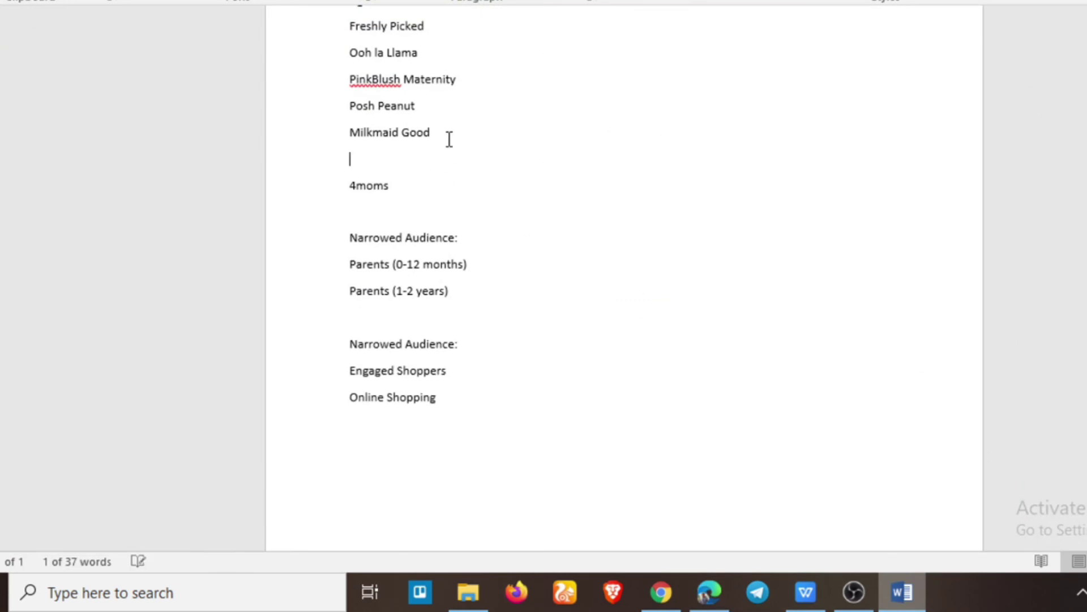
key("BackSpace")
- Search detailed targeting in Ads Manager for "Milkmaid Good" copied from Word, and delete that line from the Word list
left_click_drag(437, 136, 355, 136)
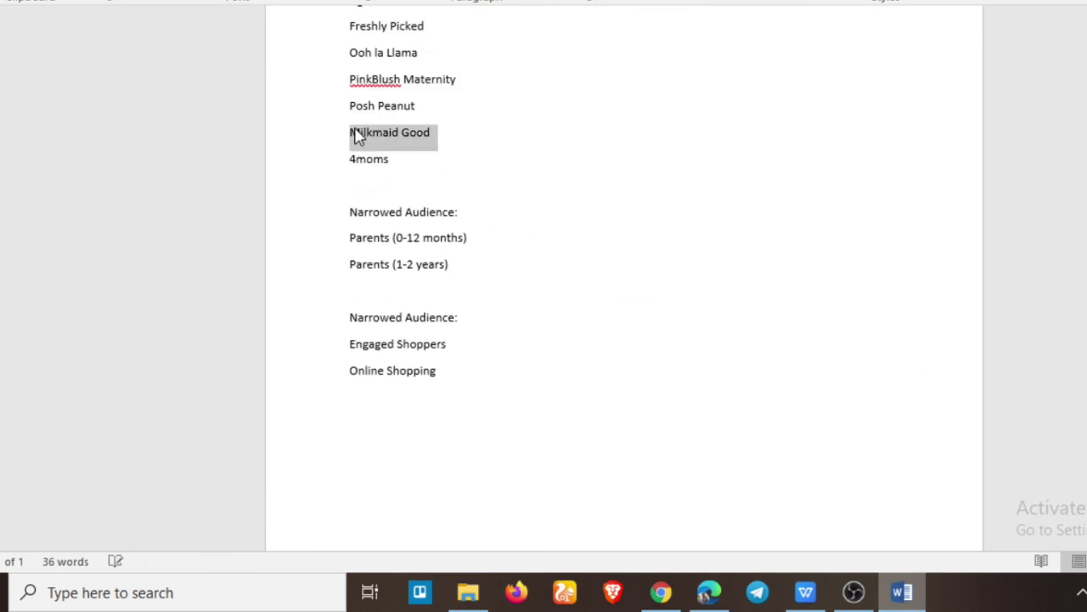
key("ctrl+c")
left_click(709, 592)
left_click(655, 281)
key("ctrl+v")
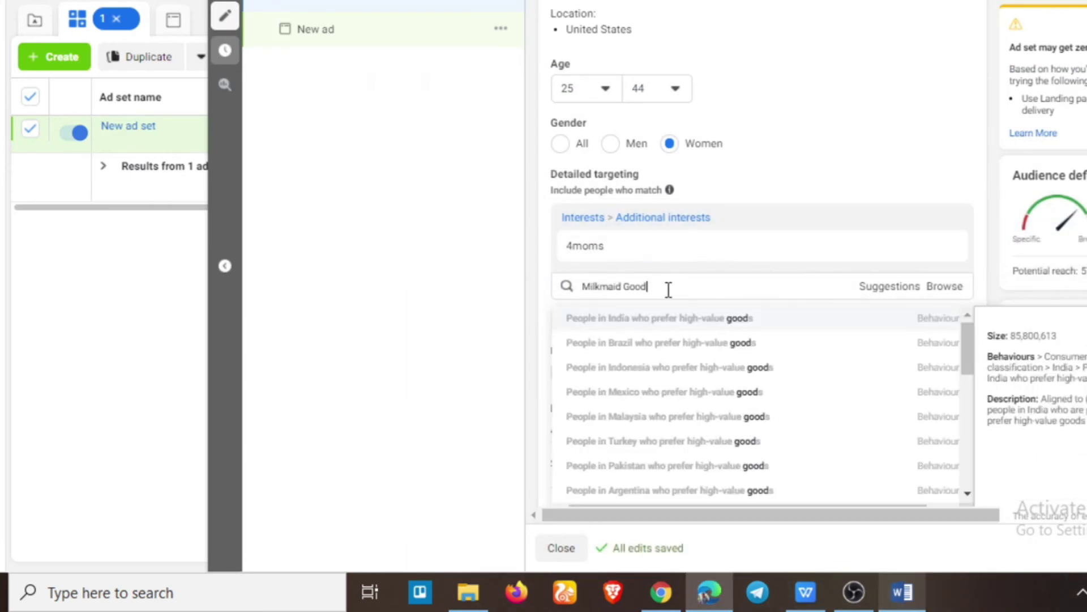
scroll(746, 359, "down", 3)
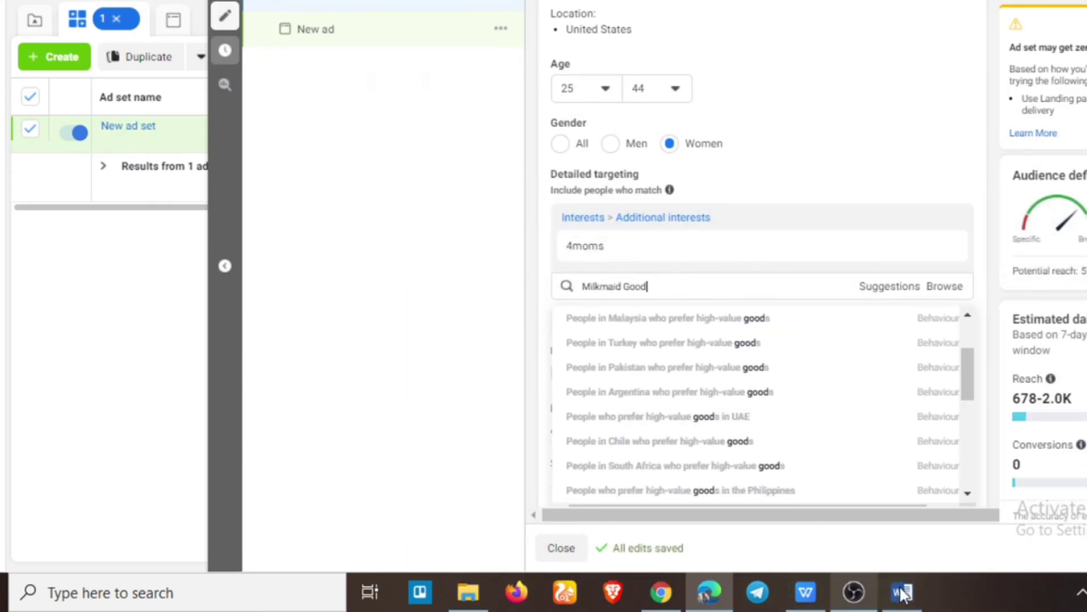
left_click(901, 592)
key("BackSpace")
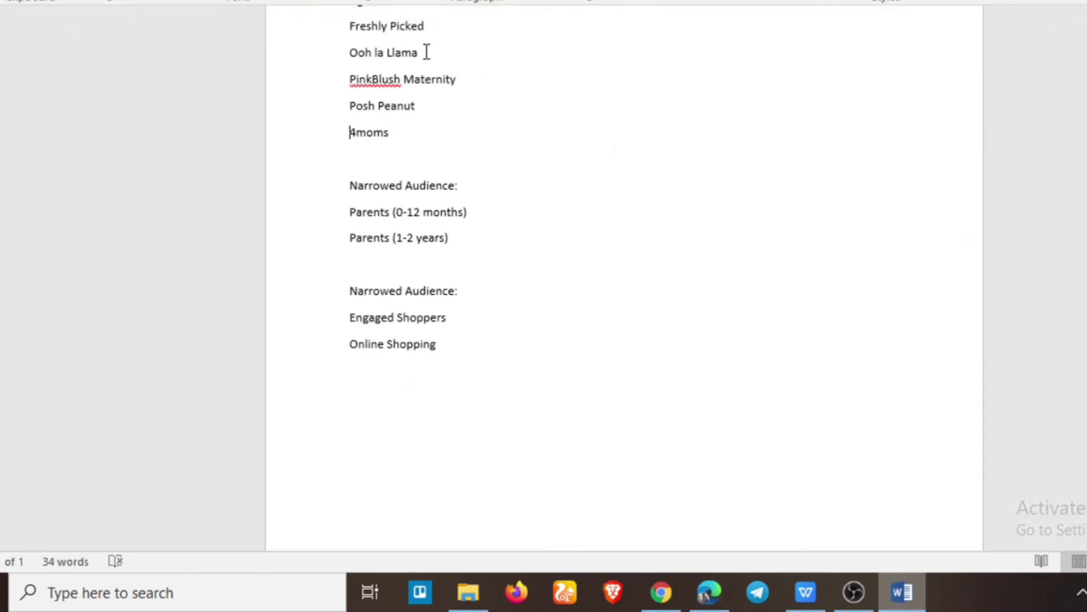
- Search detailed targeting in Ads Manager for "Ooh la Llama" copied from Word, and delete that line from the Word list
left_click_drag(425, 52, 357, 56)
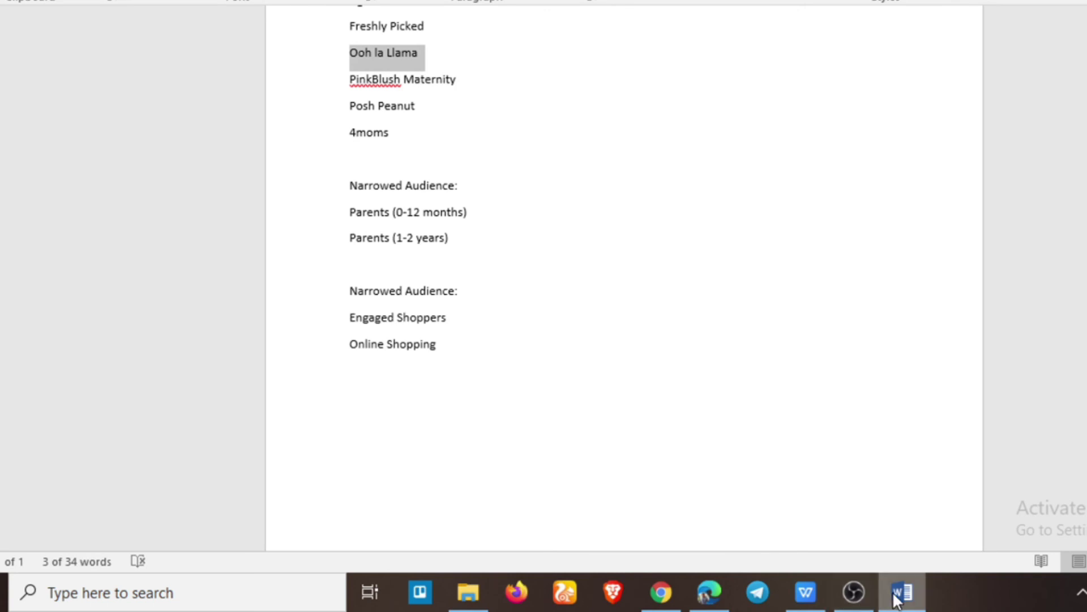
left_click(901, 592)
triple_click(711, 281)
key("ctrl+v")
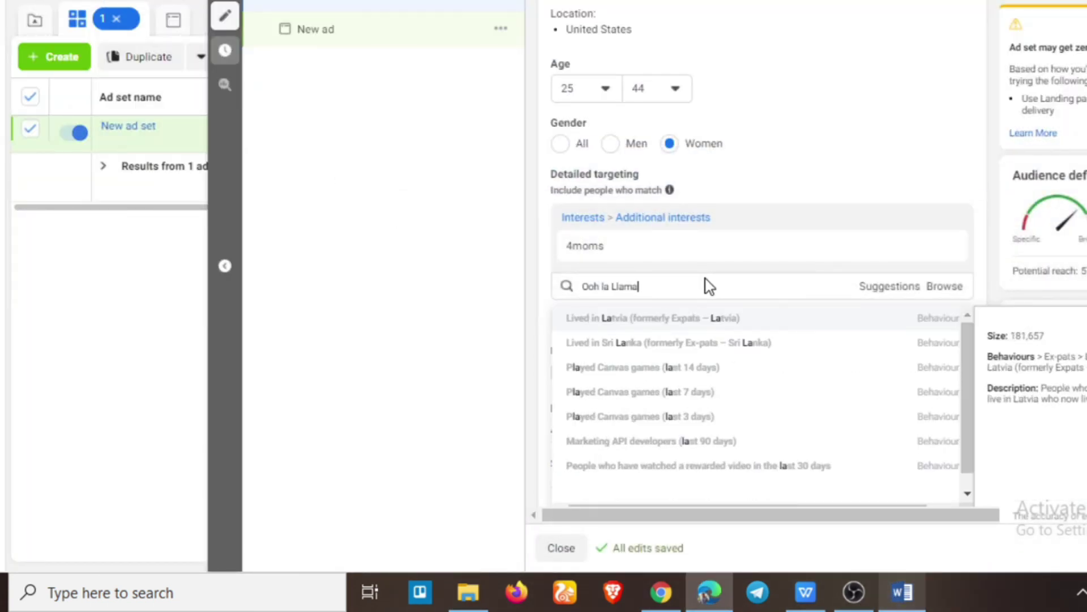
left_click(904, 593)
key("Delete")
- Copy "Freshly Picked" from the Word list and add it as an interest in the Ads Manager detailed targeting
scroll(590, 261, "up", 3)
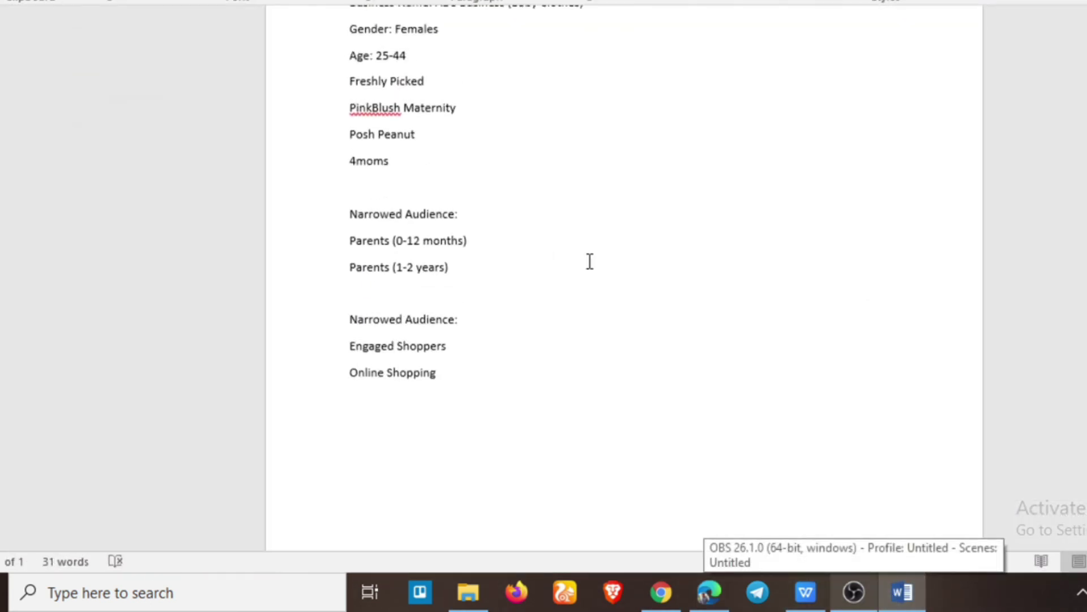
left_click_drag(430, 167, 359, 165)
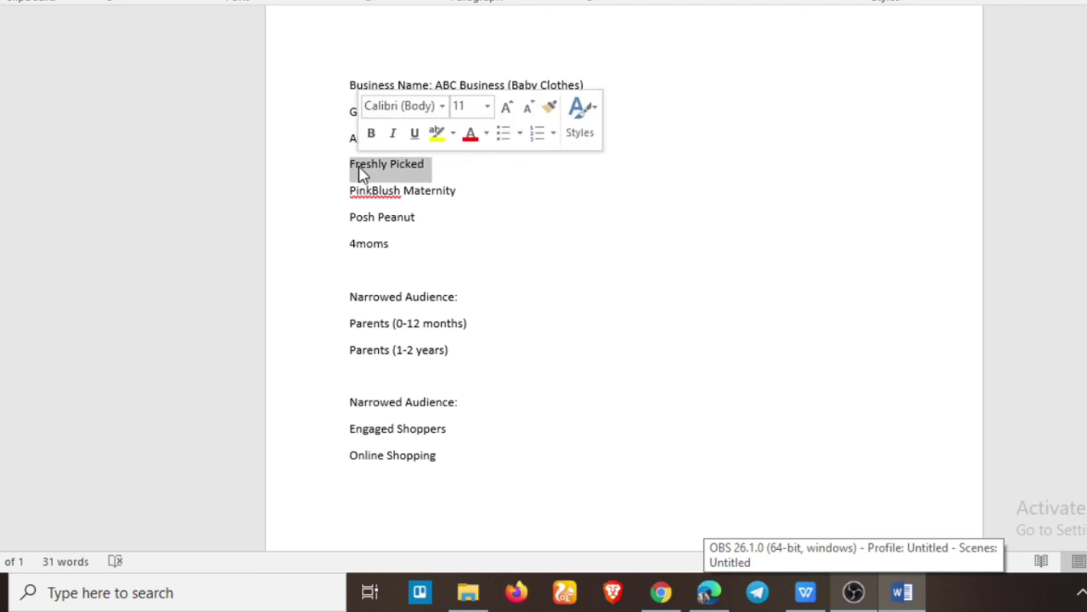
left_click(904, 592)
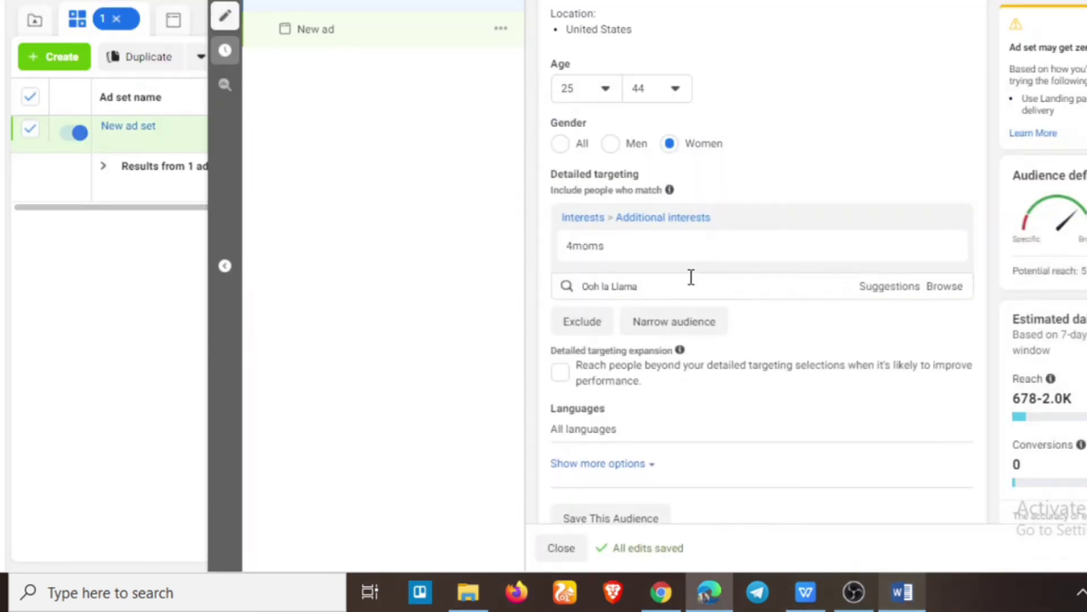
left_click(646, 291)
key("ctrl+a")
key("ctrl+v")
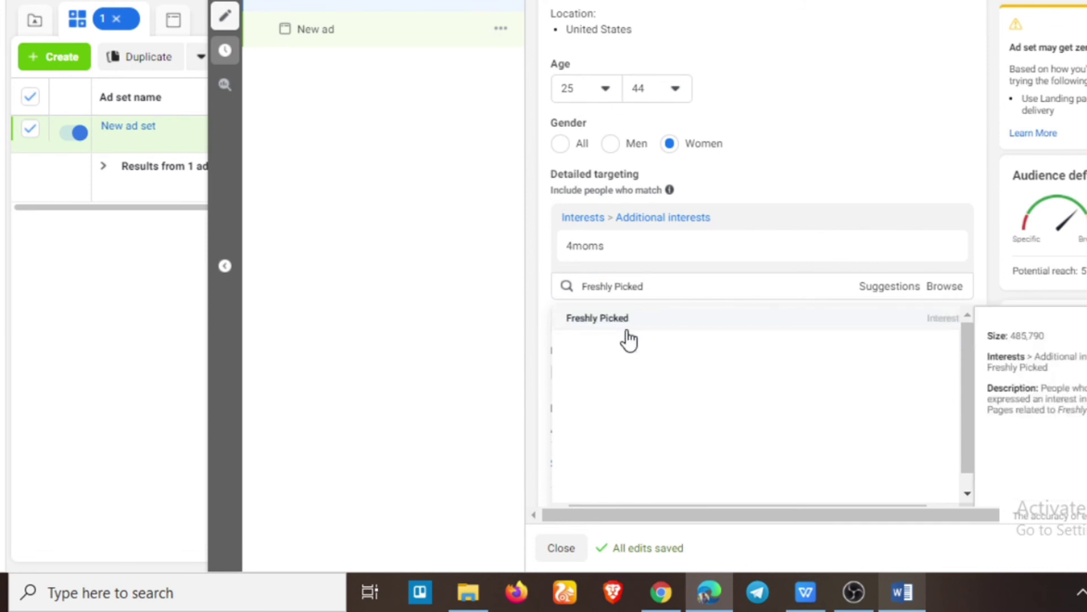
left_click(656, 322)
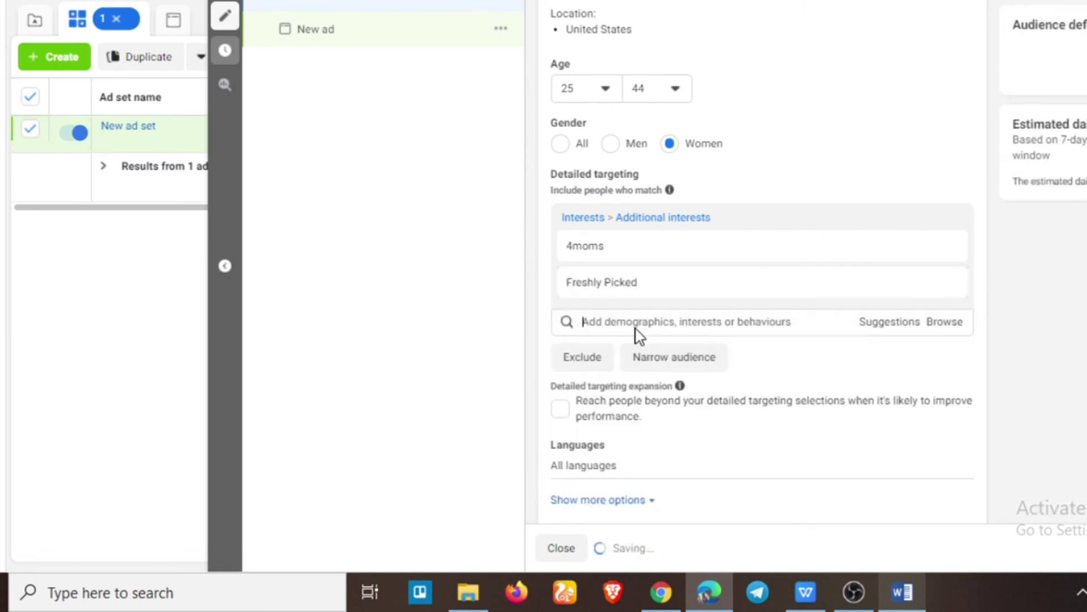
- Search detailed targeting in Ads Manager for "PinkBlush Maternity" copied from the Word list
left_click(902, 592)
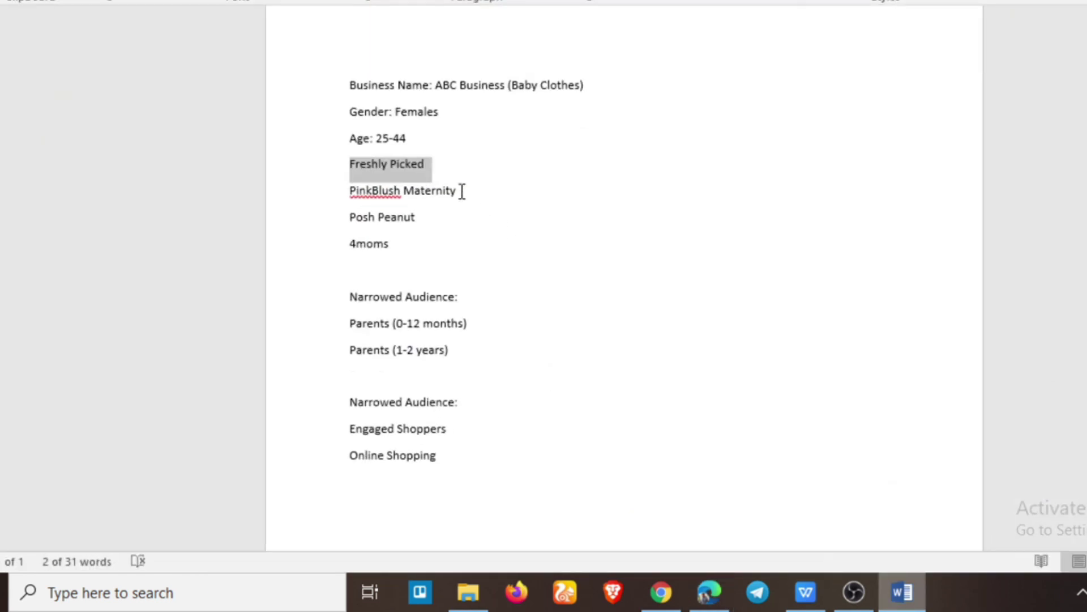
left_click_drag(461, 190, 358, 196)
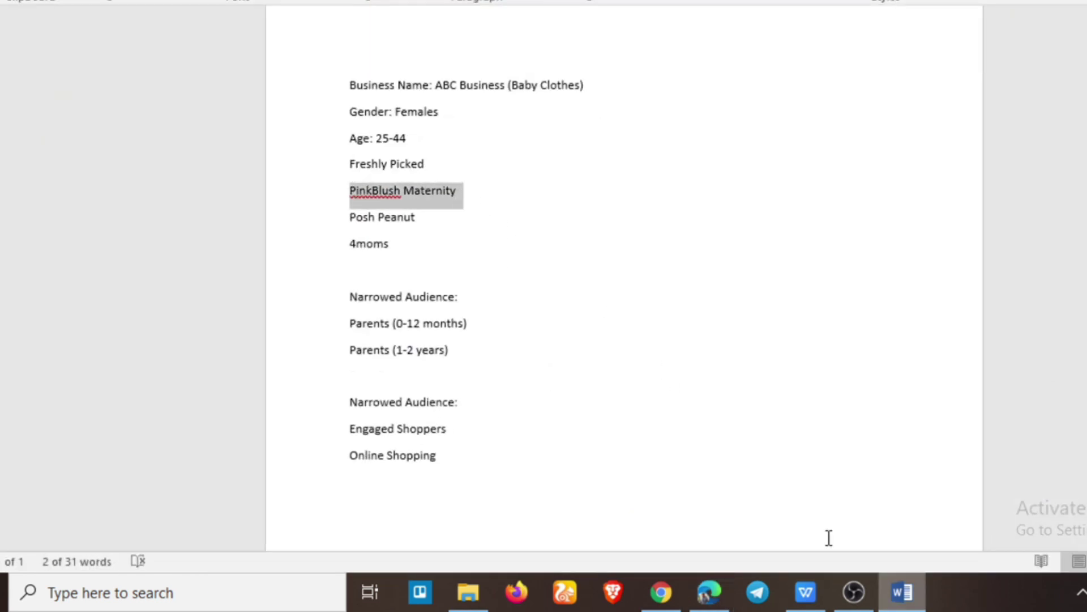
left_click(710, 592)
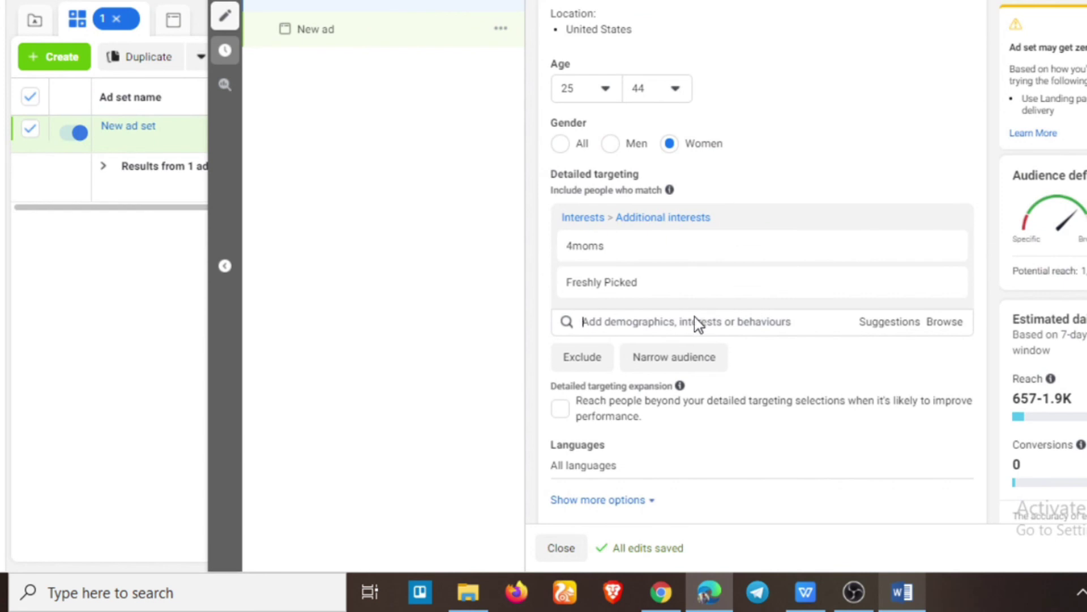
key("ctrl+v")
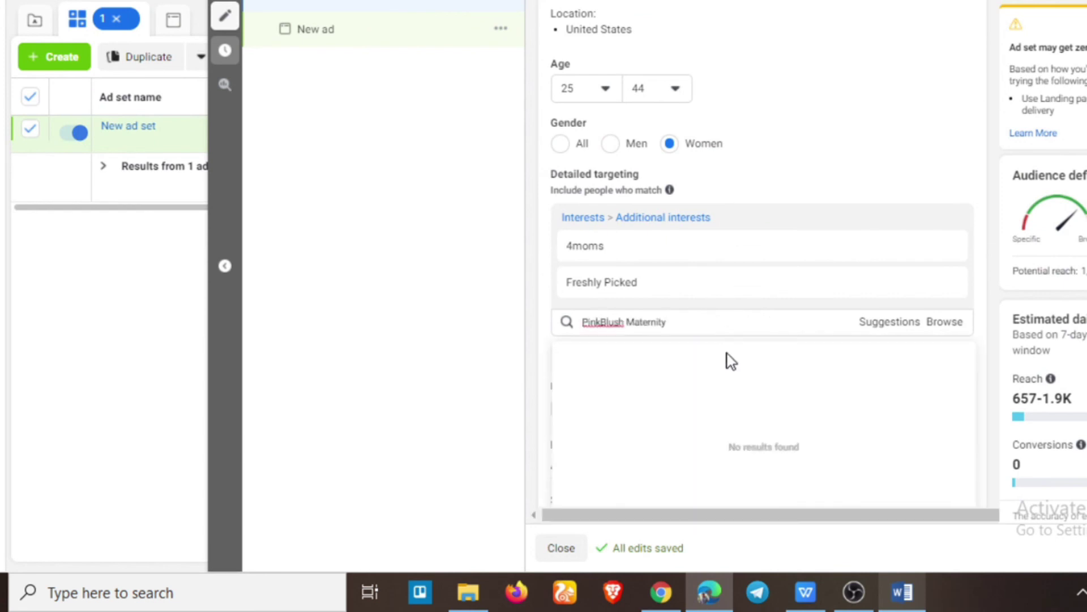
- Search detailed targeting in Ads Manager for "Posh Peanut" copied from the Word list
left_click(895, 597)
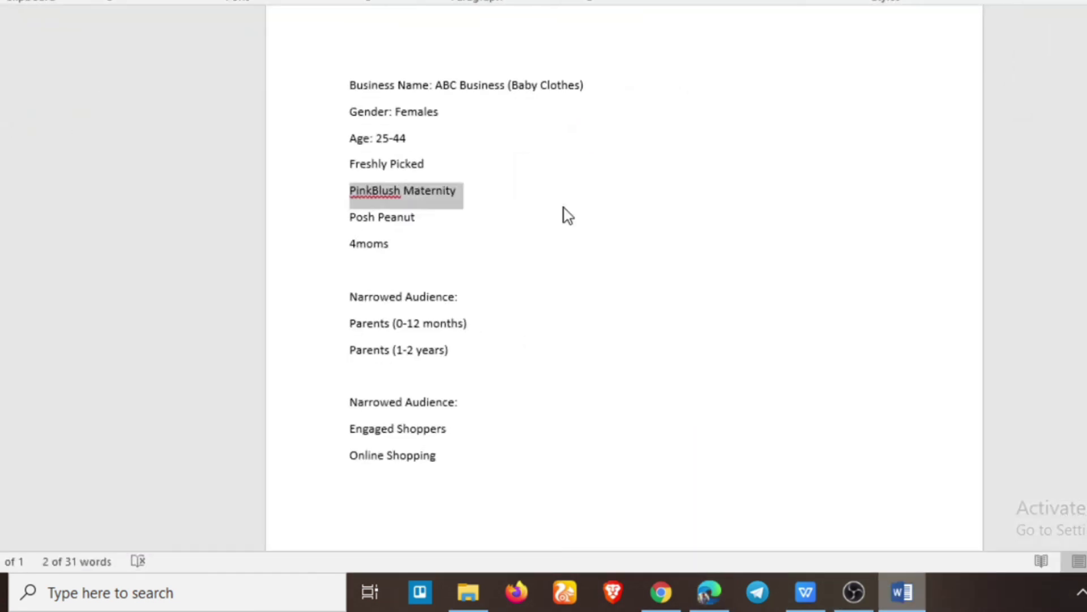
left_click_drag(417, 219, 357, 225)
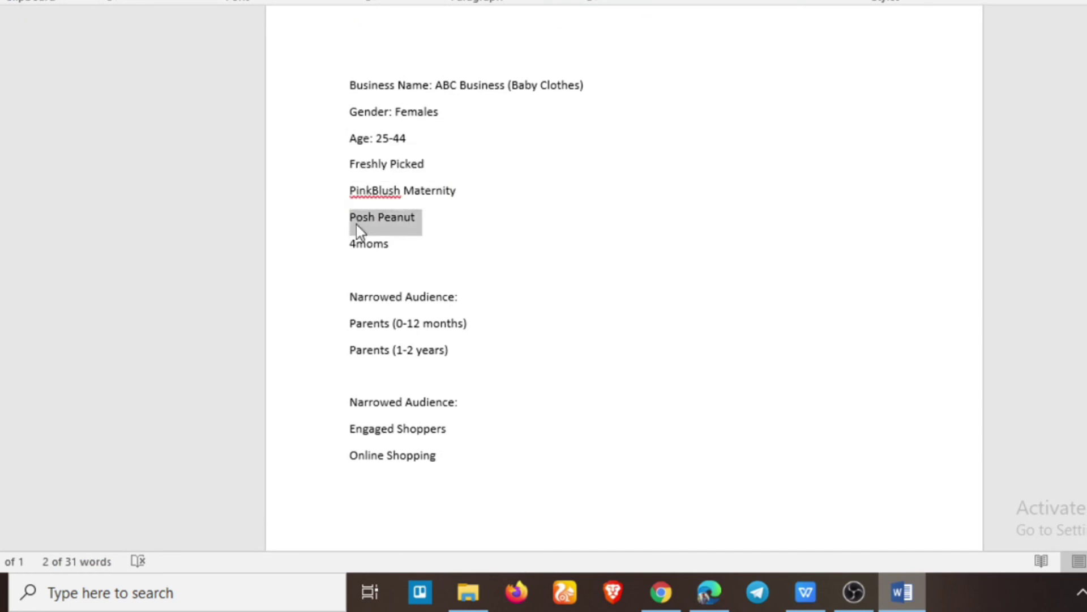
left_click(918, 583)
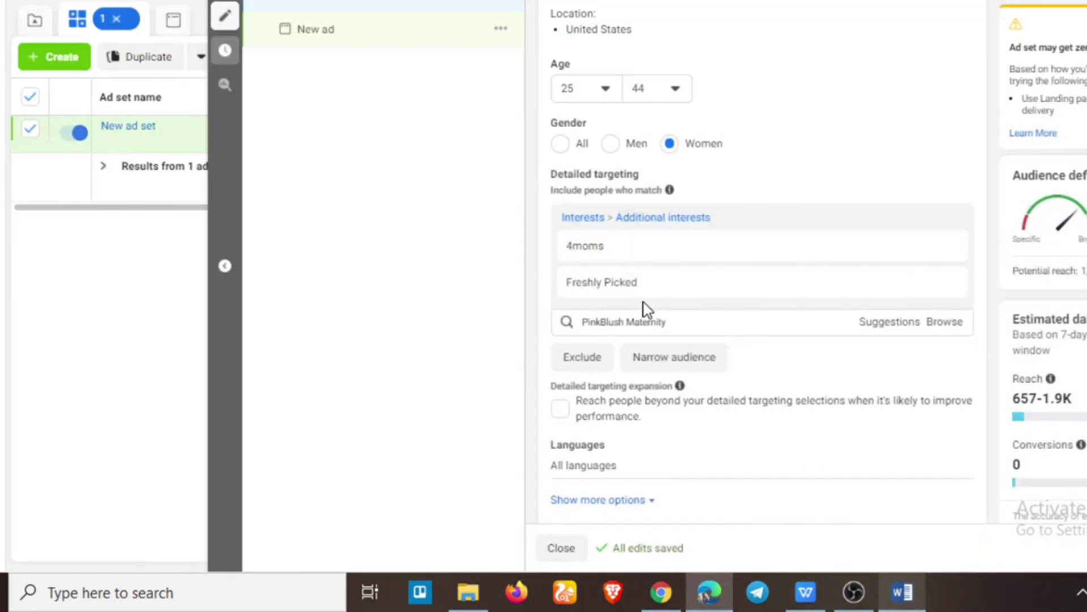
left_click(657, 322)
key("ctrl+a")
key("ctrl+v")
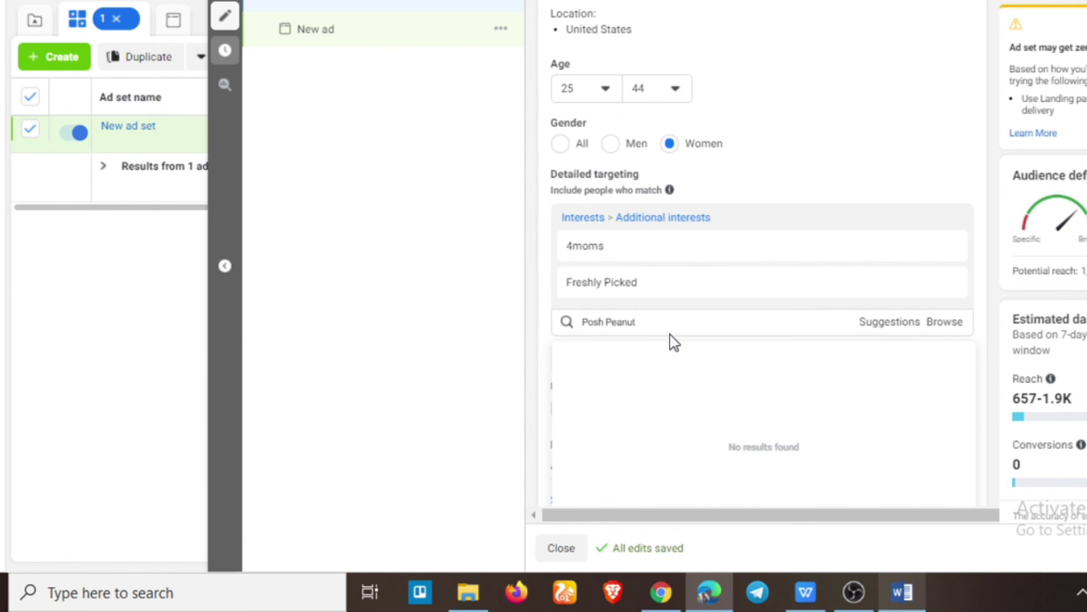
- Delete the PinkBlush Maternity and Posh Peanut lines from the Word list
left_click(902, 592)
left_click(486, 244)
left_click_drag(294, 218, 294, 198)
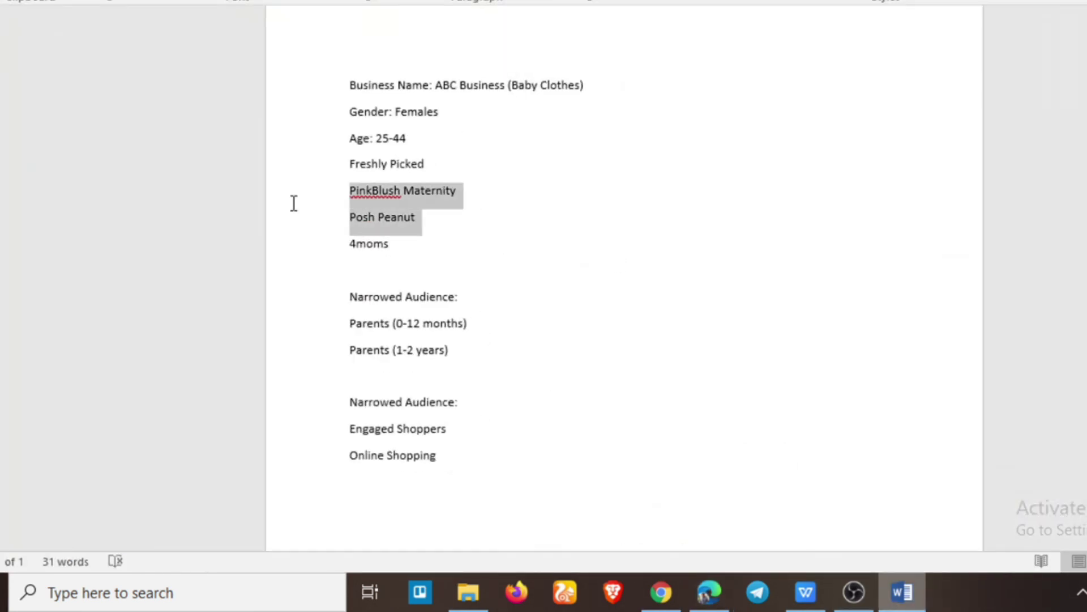
key("Delete")
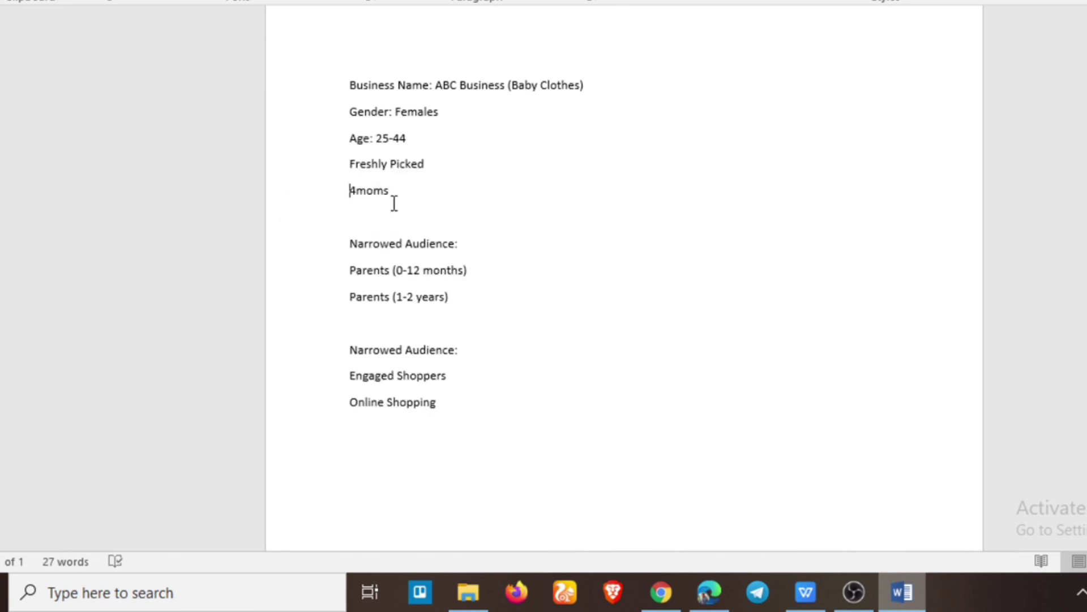
left_click_drag(402, 199, 352, 175)
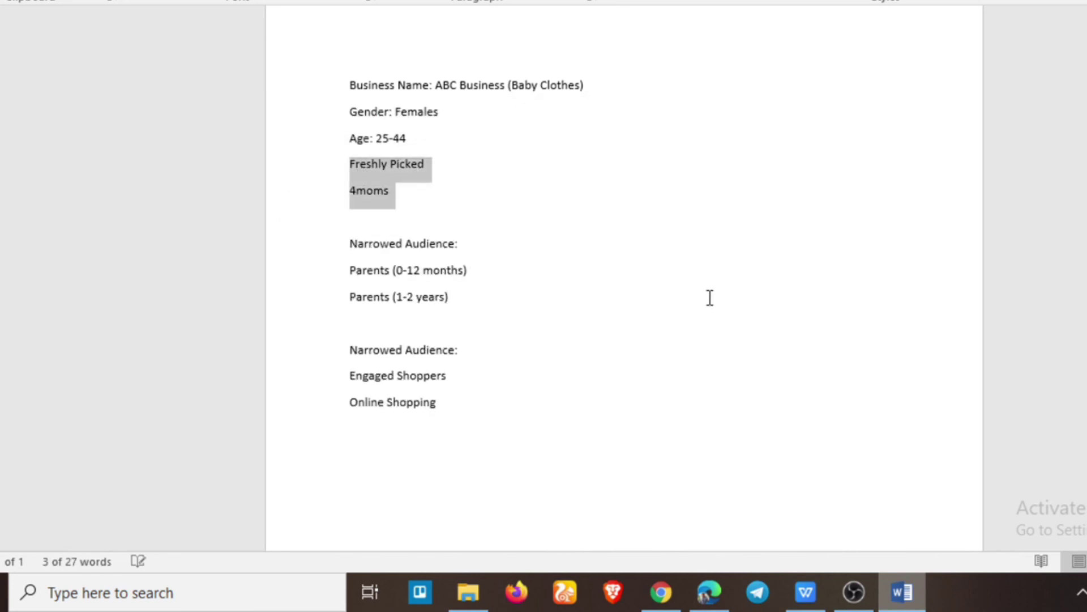
- Narrow the audience in Ads Manager by searching for "paren" and adding New parents (0-12 months) as a must-also-match demographic
left_click(917, 580)
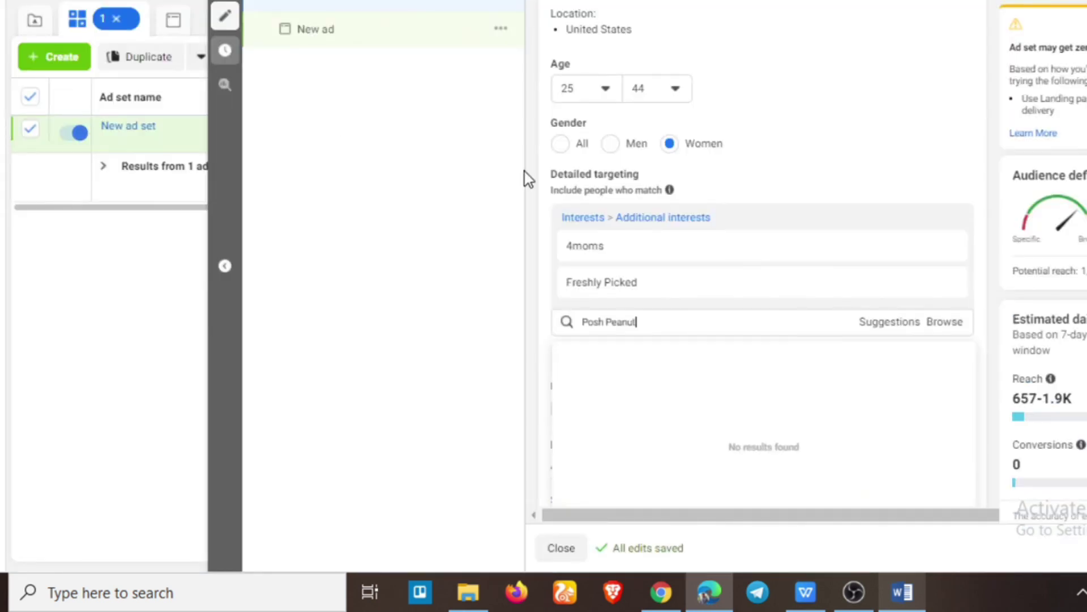
left_click(977, 315)
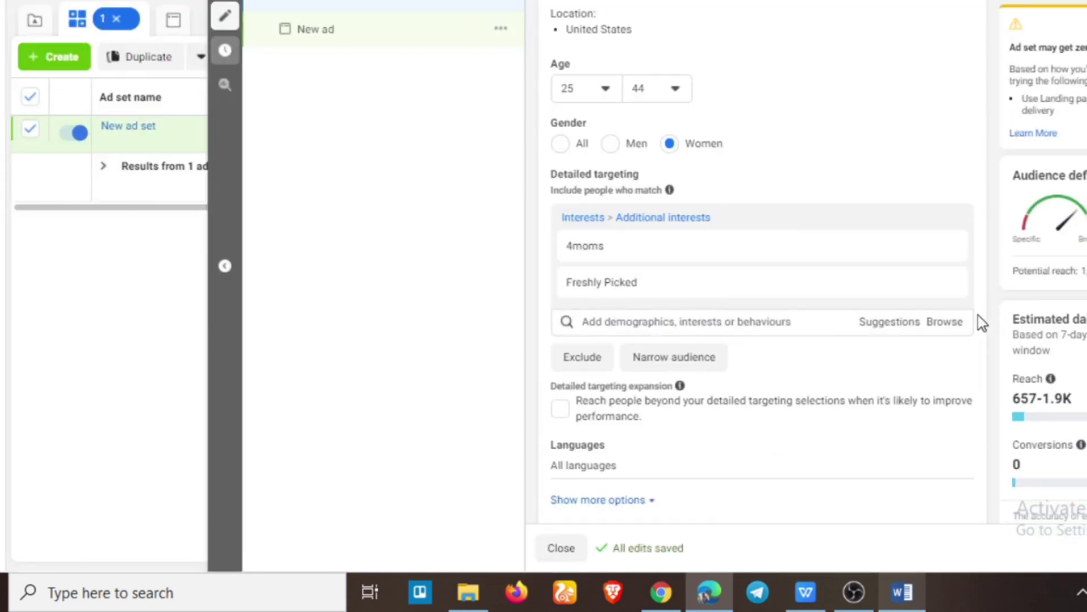
left_click(698, 358)
scroll(645, 328, "down", 1)
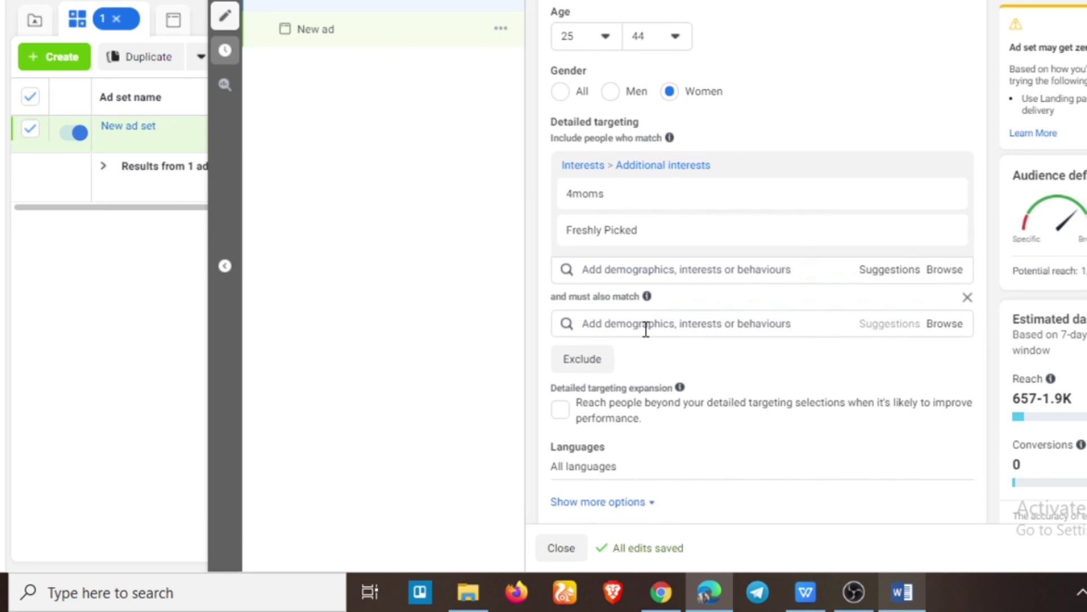
left_click(685, 323)
type("paren")
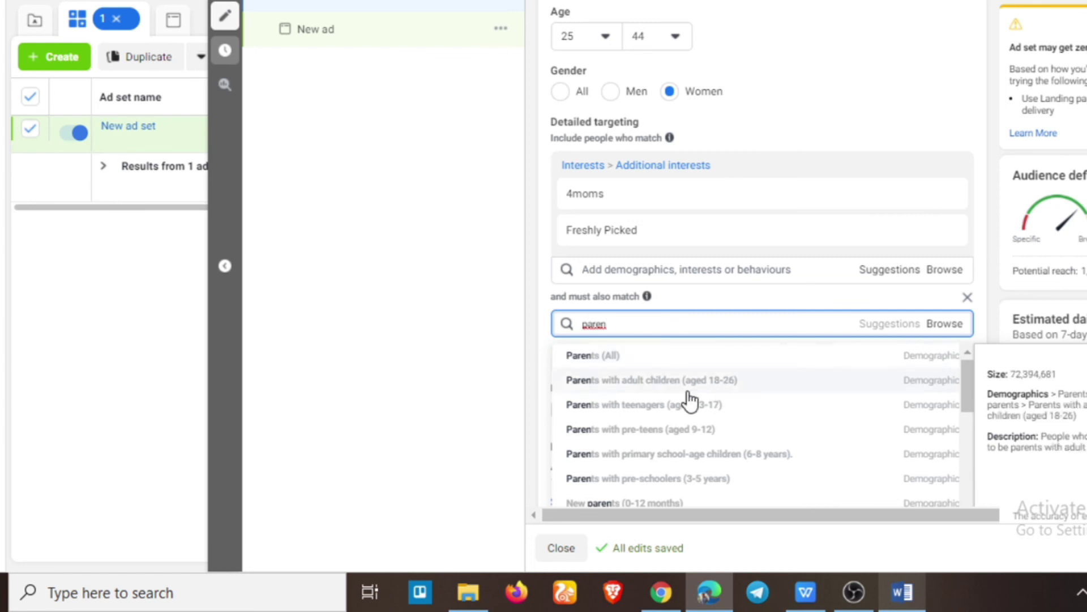
scroll(779, 396, "down", 1)
left_click(668, 484)
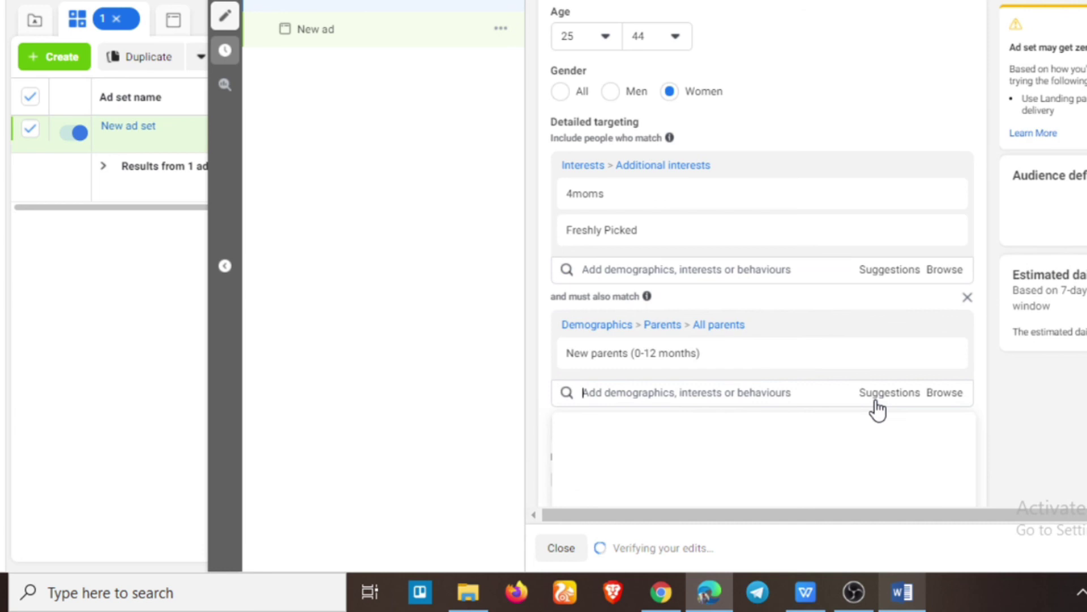
- Add Parents with toddlers (aged 1-2) to the narrowed audience and check the ad set's potential reach
scroll(776, 294, "down", 2)
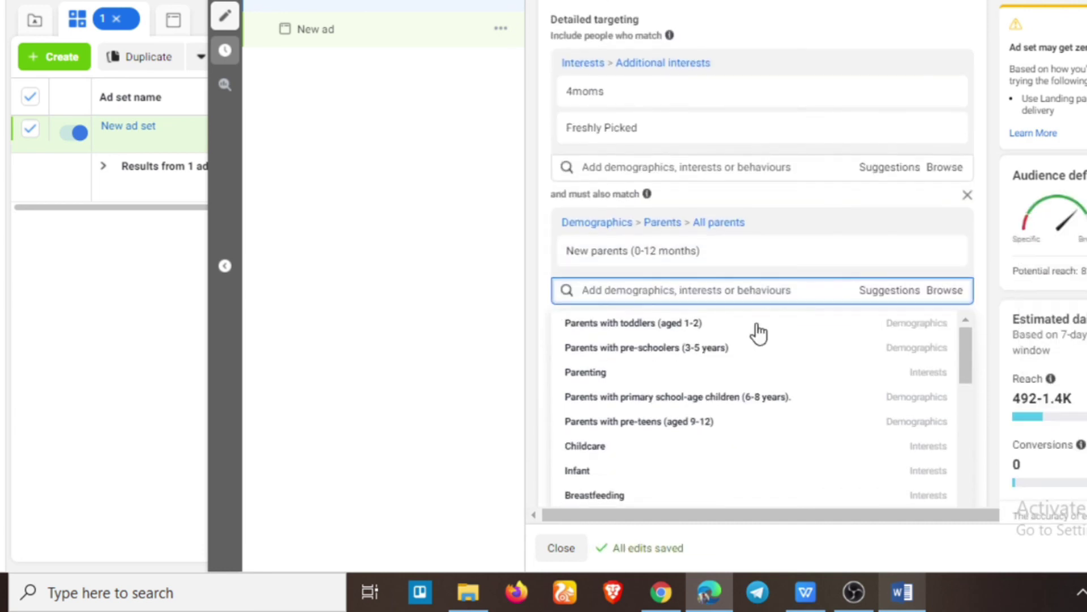
left_click(638, 332)
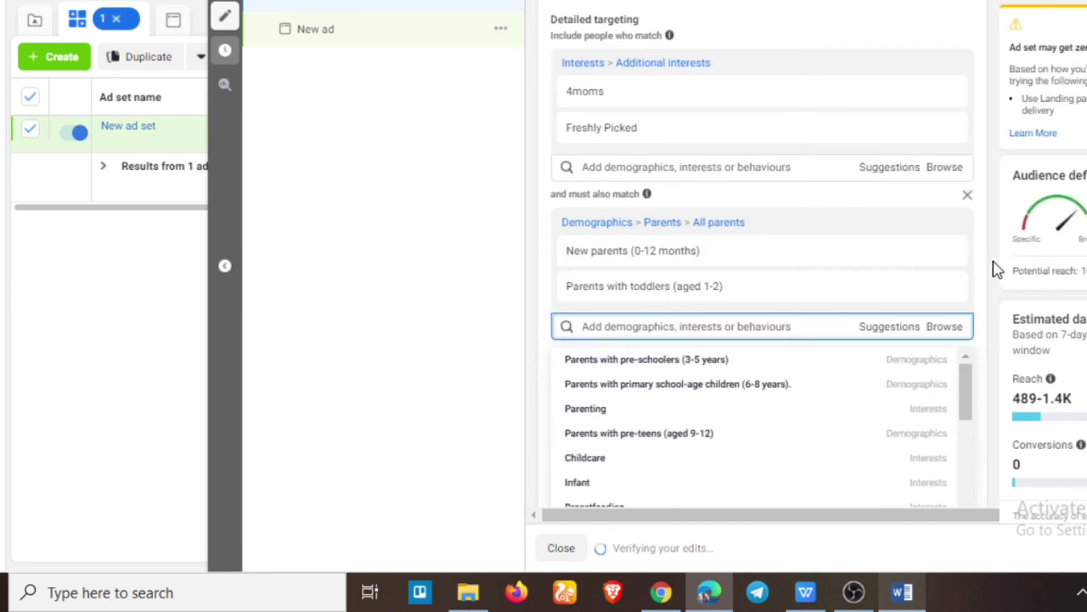
left_click(997, 269)
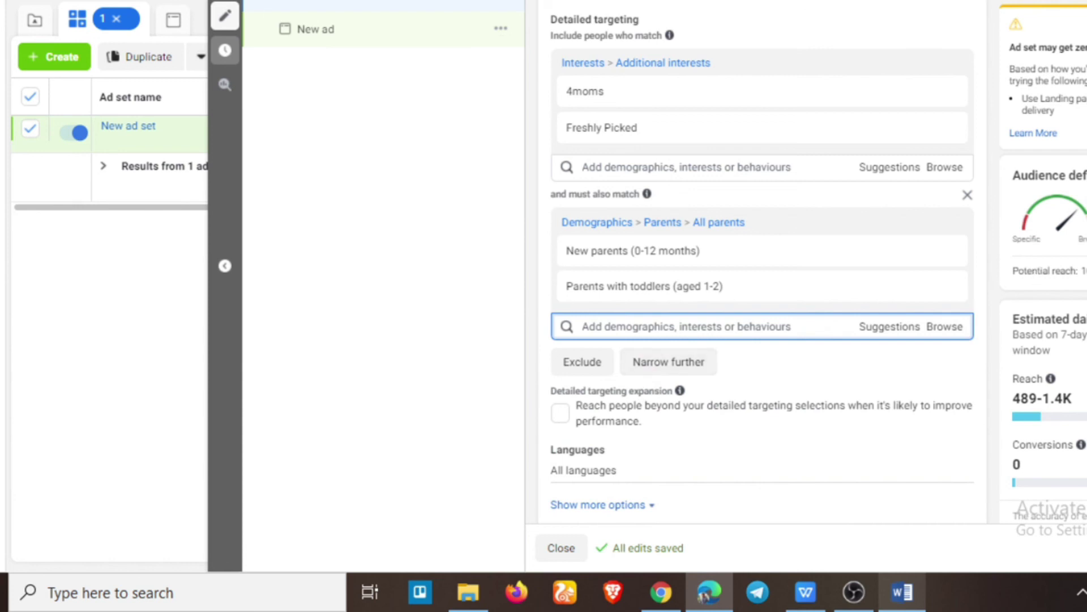
left_click_drag(1012, 270, 1085, 270)
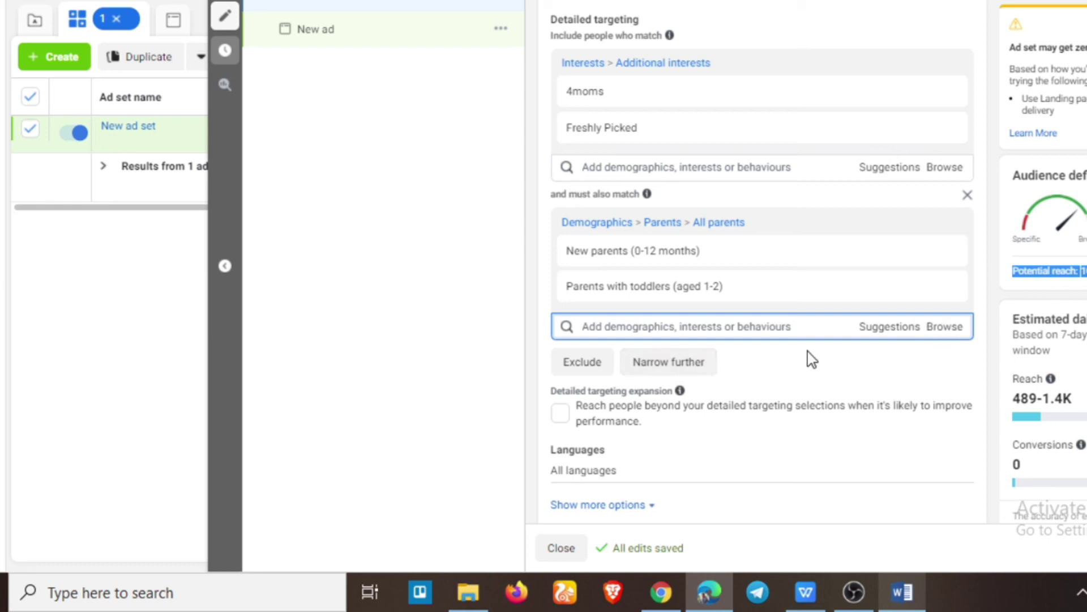
scroll(1043, 263, "down", 1)
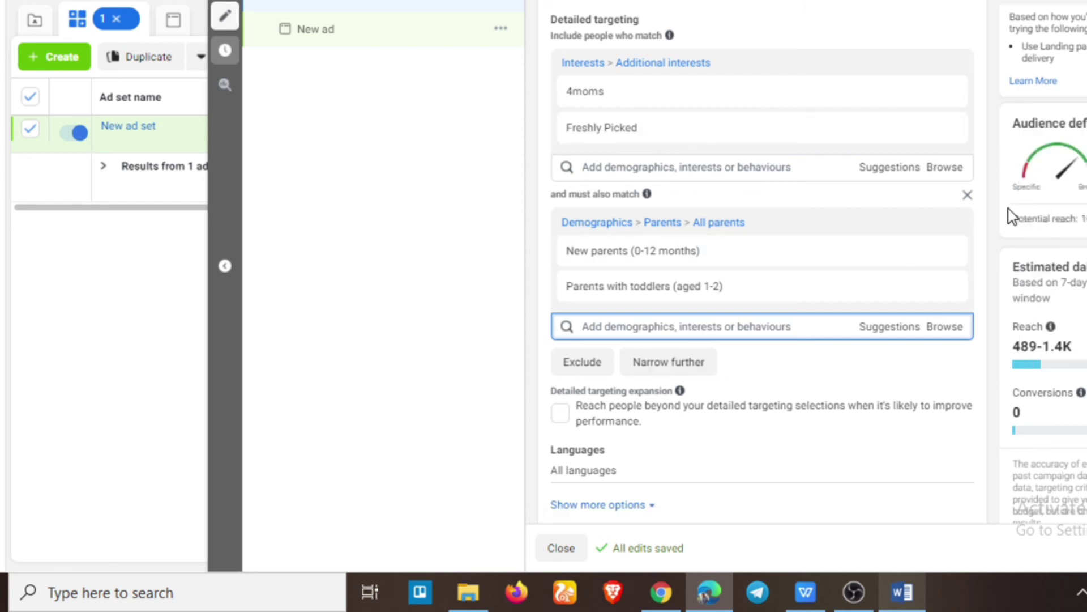
left_click_drag(1009, 214, 1083, 283)
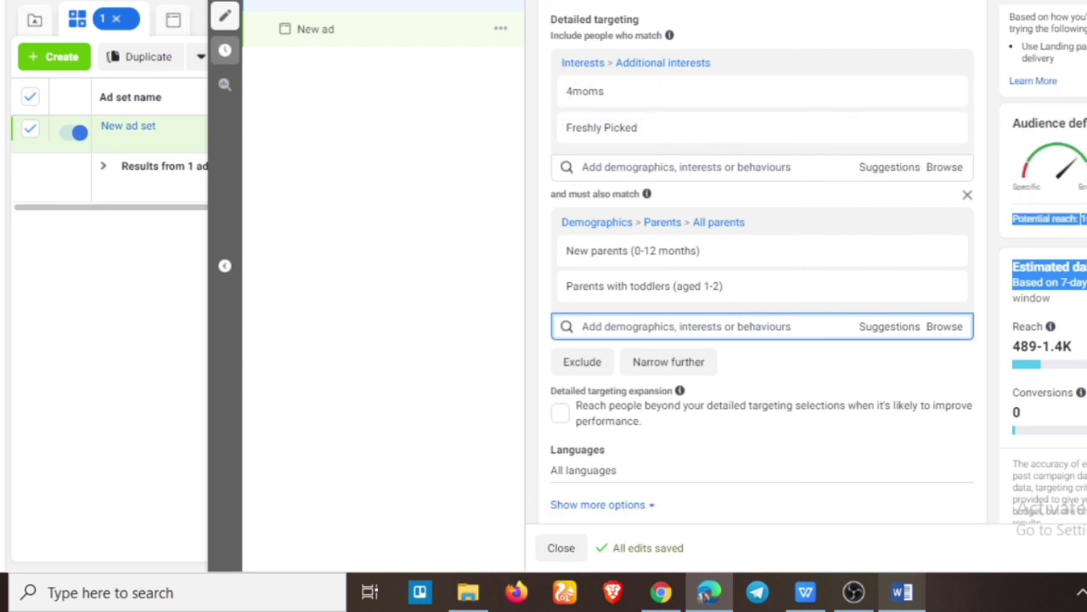
left_click(1003, 171)
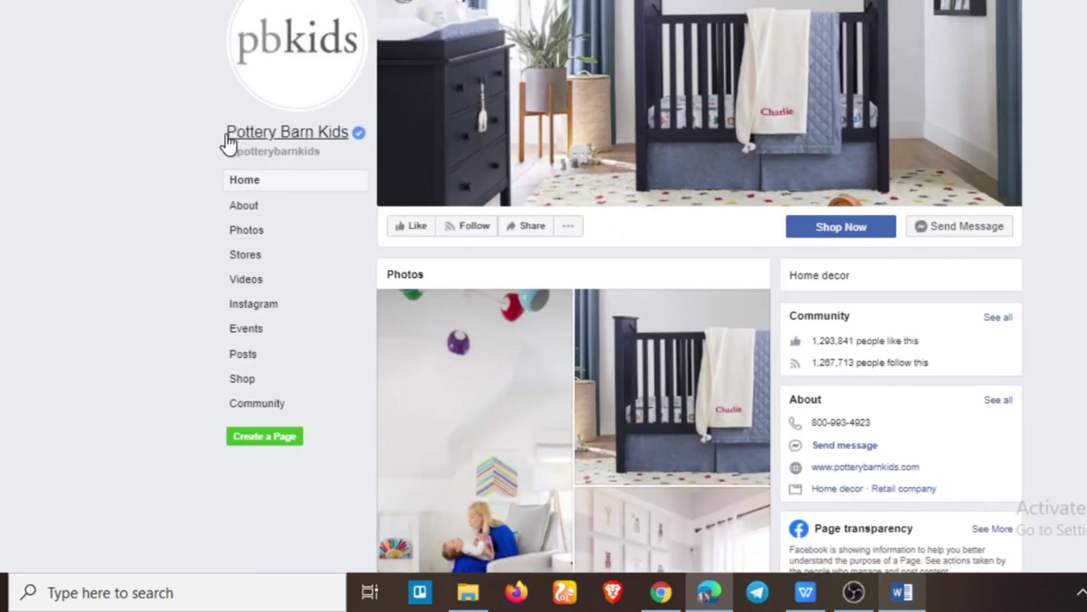
- Copy "Pottery Barn Kids" from its Facebook page and search for it in the ad set's main detailed targeting
left_click_drag(225, 133, 348, 134)
key("ctrl+c")
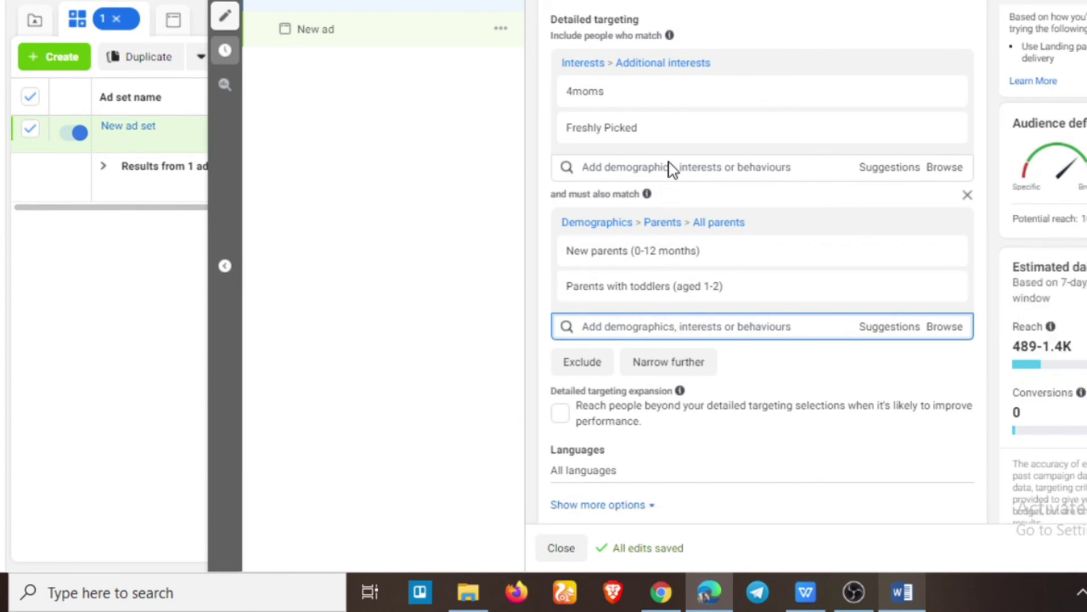
left_click(672, 165)
key("ctrl+v")
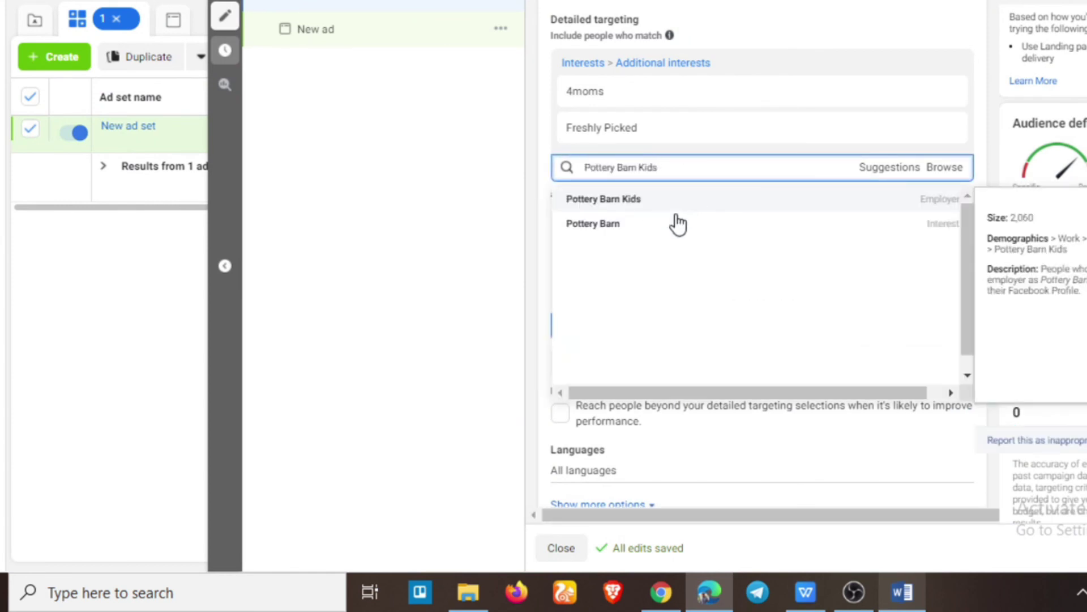
left_click(668, 236)
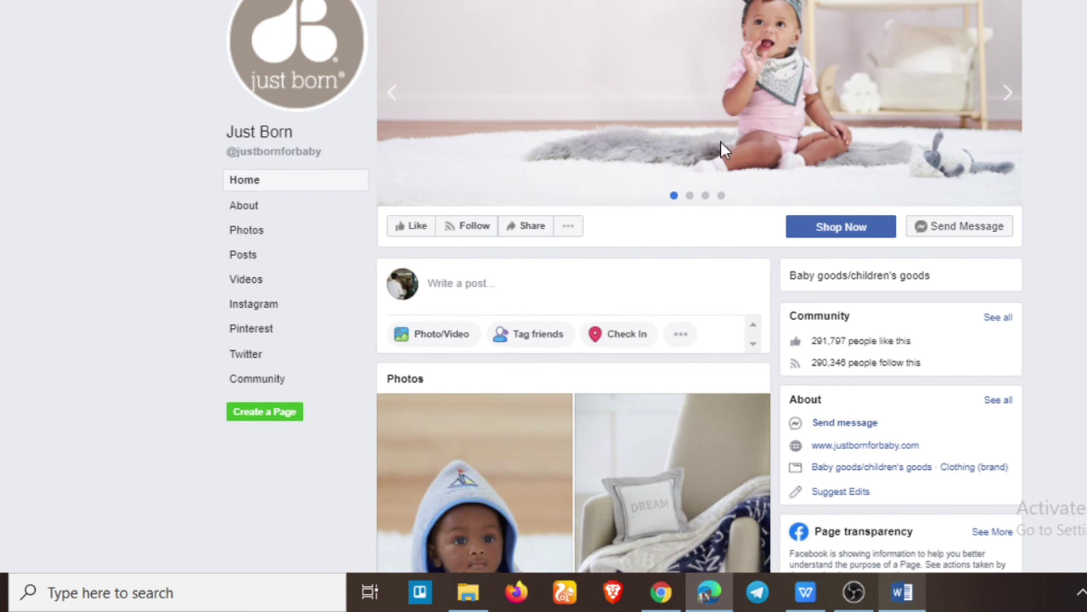
left_click(902, 591)
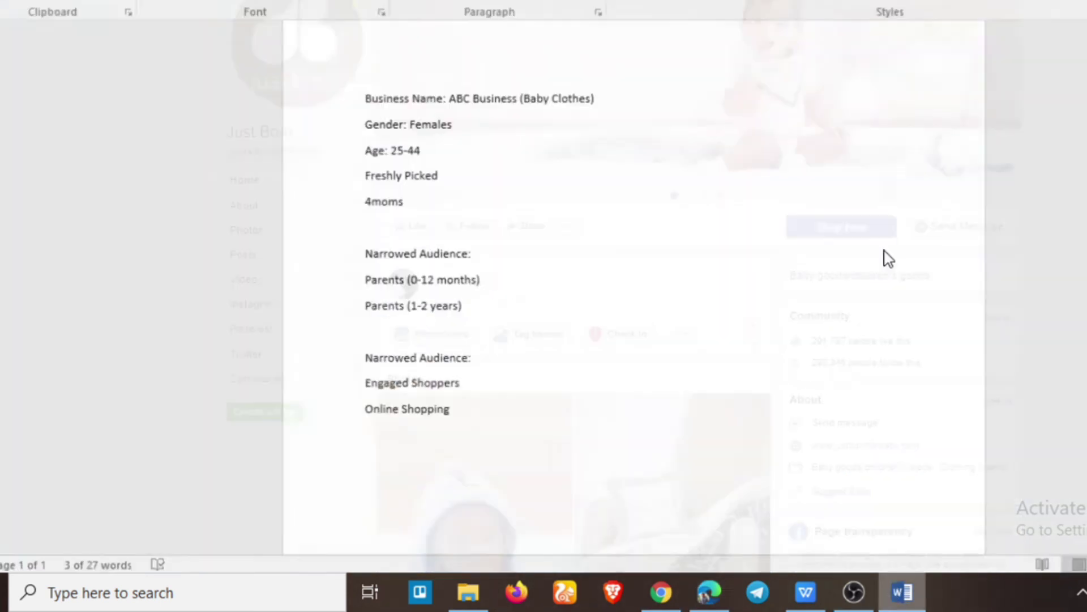
scroll(597, 347, "up", 1)
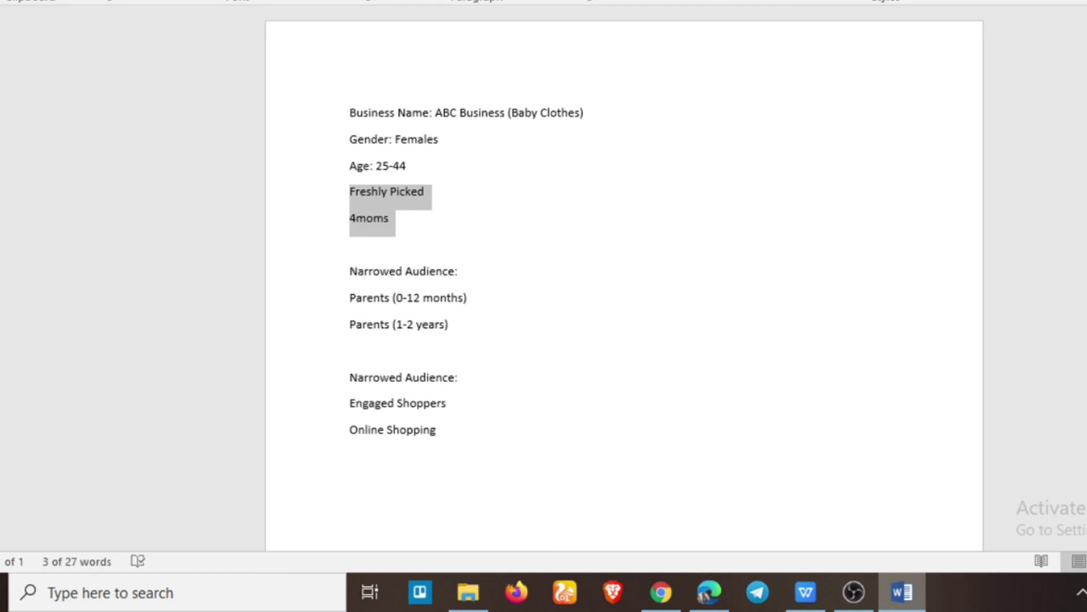
left_click(853, 591)
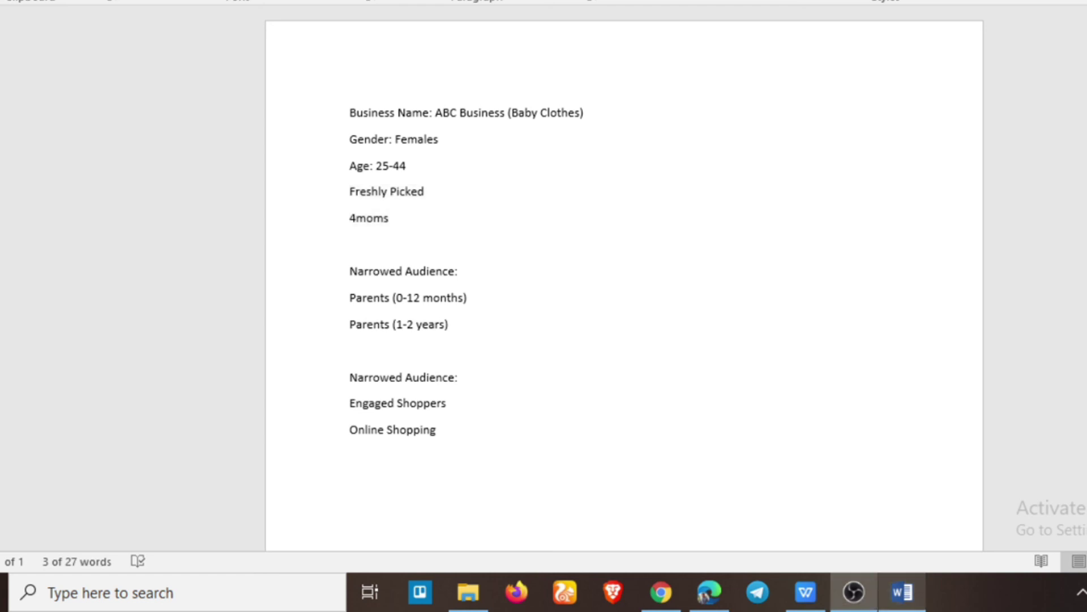